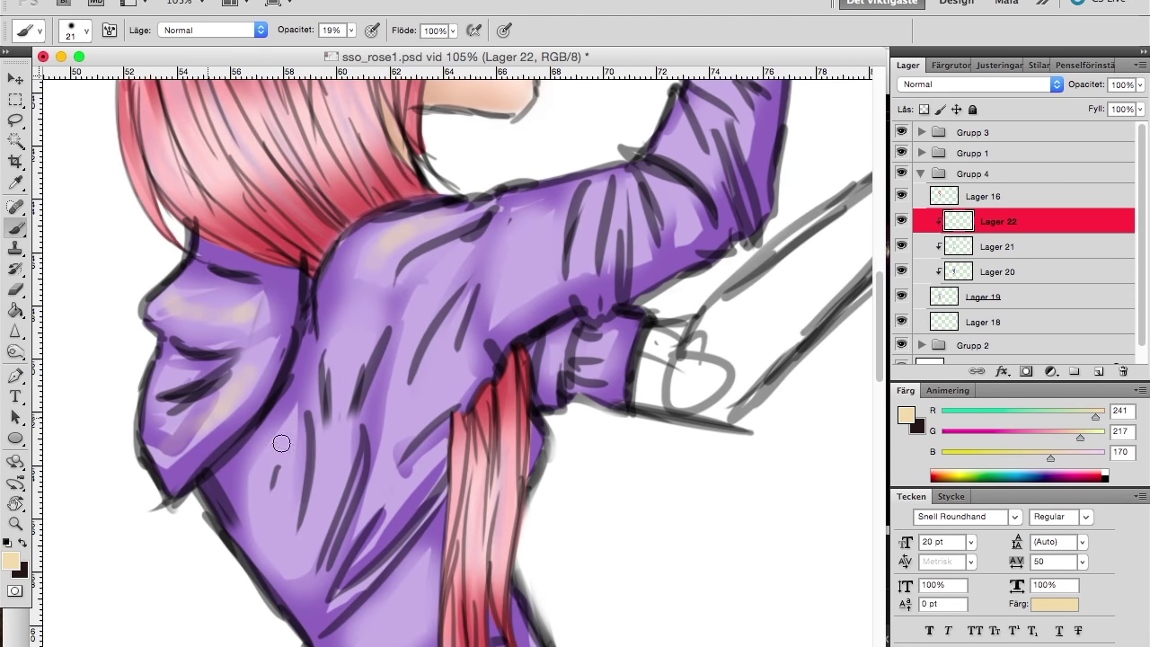
# Paint soft beige highlights on the hoodie's back and raised sleeve on Lager 22 at 19% brush opacity.
pyautogui.moveTo(334, 417)
pyautogui.mouseDown()
pyautogui.moveTo(441, 355)
pyautogui.moveTo(386, 451)
pyautogui.mouseUp()
pyautogui.scroll(4, 638, 222)
pyautogui.hscroll(2, 638, 222)
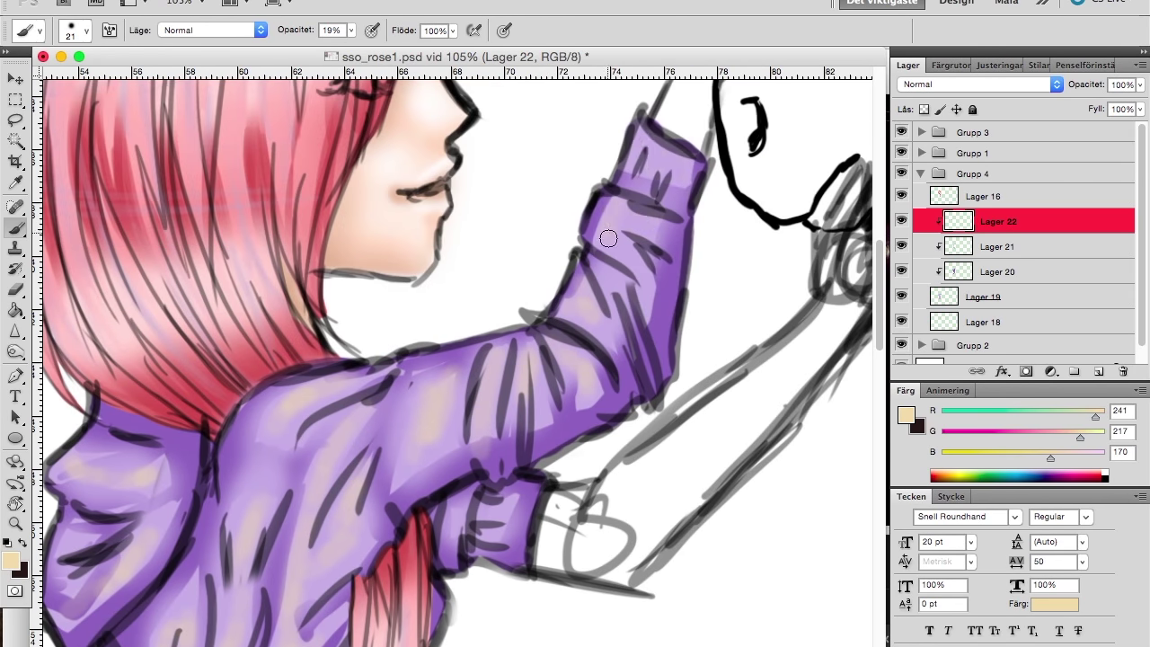
pyautogui.scroll(-5, 637, 304)
pyautogui.hscroll(-1, 389, 297)
# Paint broader beige highlights on the lower part of the purple hoodie with a 60 px brush.
pyautogui.scroll(-5, 530, 486)
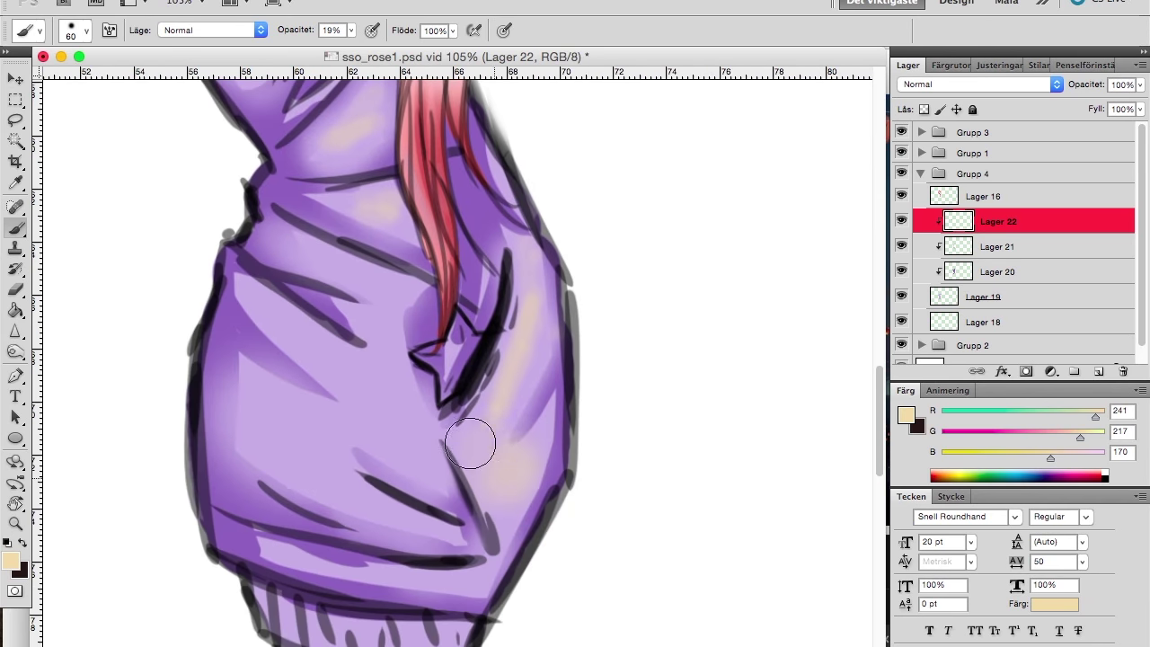
pyautogui.hscroll(-3, 485, 396)
pyautogui.scroll(2, 486, 395)
pyautogui.moveTo(458, 390); pyautogui.dragTo(496, 415)
pyautogui.scroll(-5, 496, 416)
pyautogui.scroll(-4, 418, 426)
# Try the Ljusare blending mode on the highlight layer Lager 22.
pyautogui.click(979, 84)
pyautogui.click(961, 193)
pyautogui.click(1149, 107)
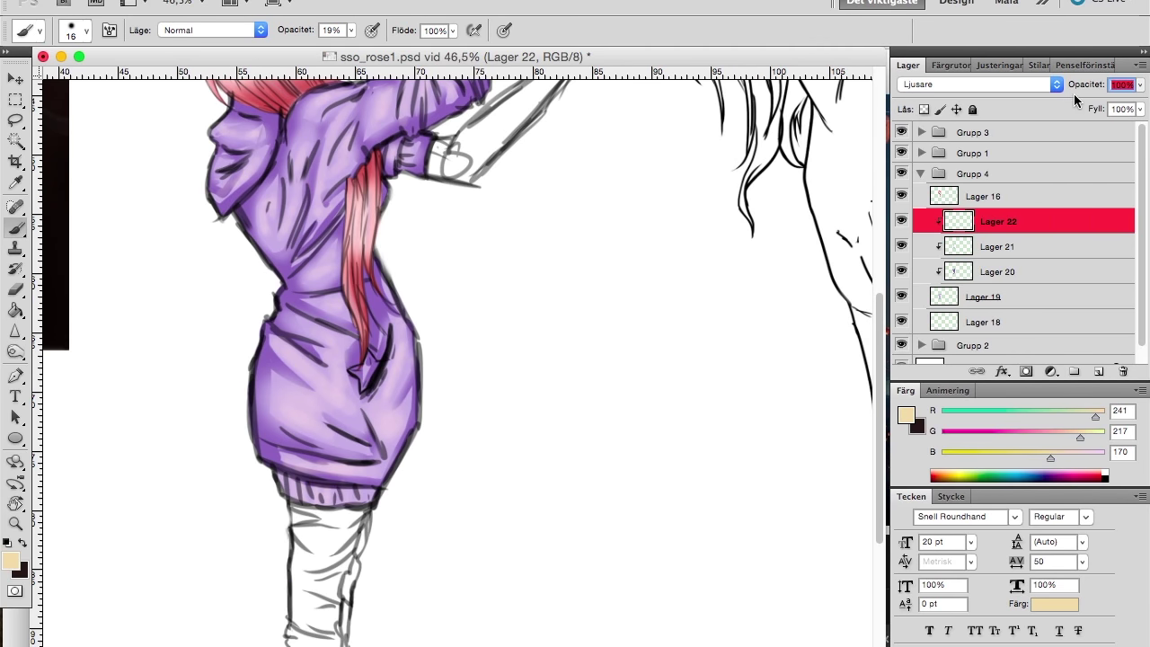
# Toggle the visibility of Grupp 1 to check the line art, and hide the horse drawing in Grupp 3.
pyautogui.scroll(5, 629, 269)
pyautogui.click(902, 153)
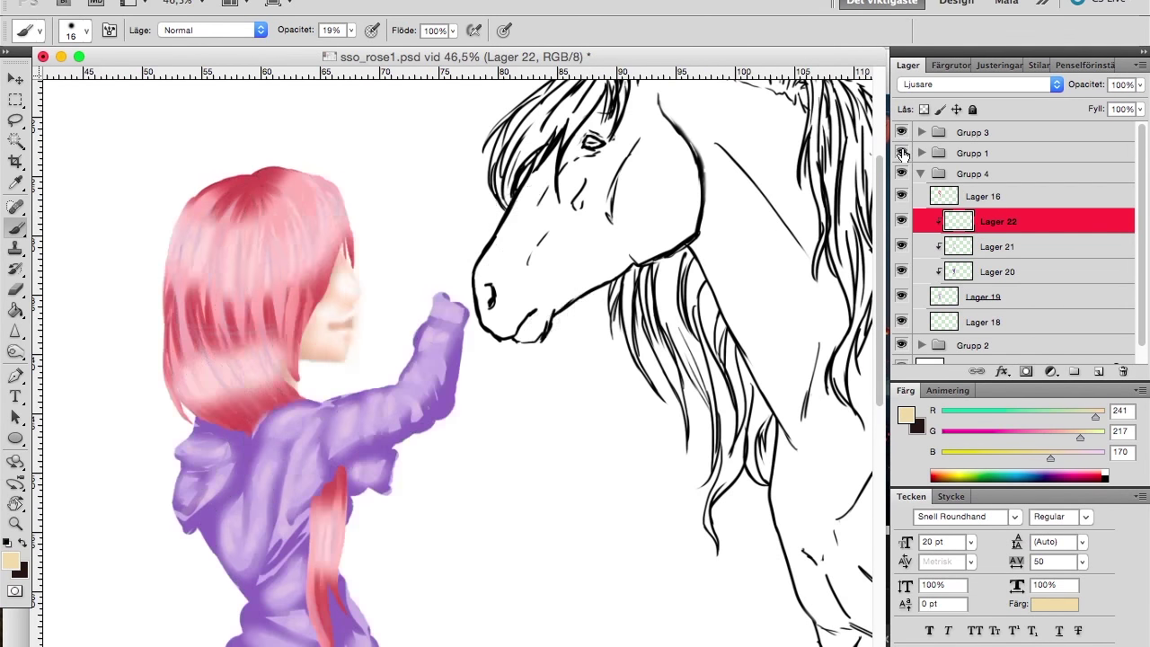
pyautogui.click(902, 152)
pyautogui.click(901, 132)
pyautogui.scroll(2, 570, 462)
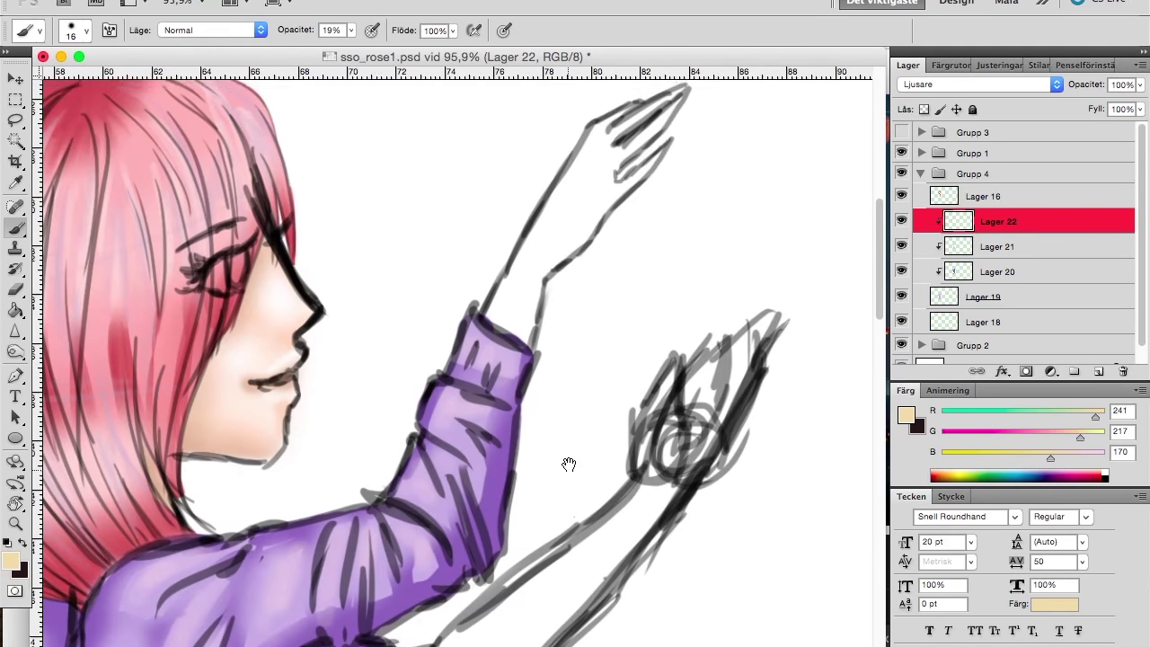
pyautogui.scroll(-3, 570, 462)
# Compare blending modes such as Hård blandning and Skarpt ljus on Lager 22, and check the hoodie with the layer hidden.
pyautogui.click(1057, 84)
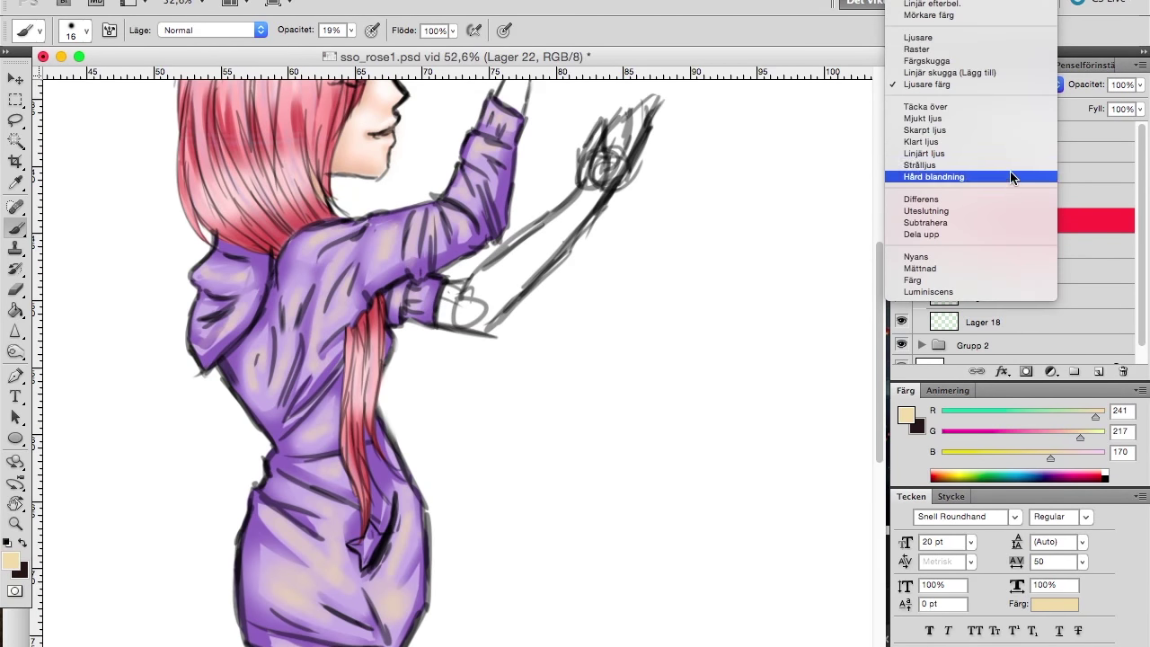
pyautogui.click(1015, 177)
pyautogui.click(1059, 83)
pyautogui.press('Up')
pyautogui.press('Return')
pyautogui.click(1057, 84)
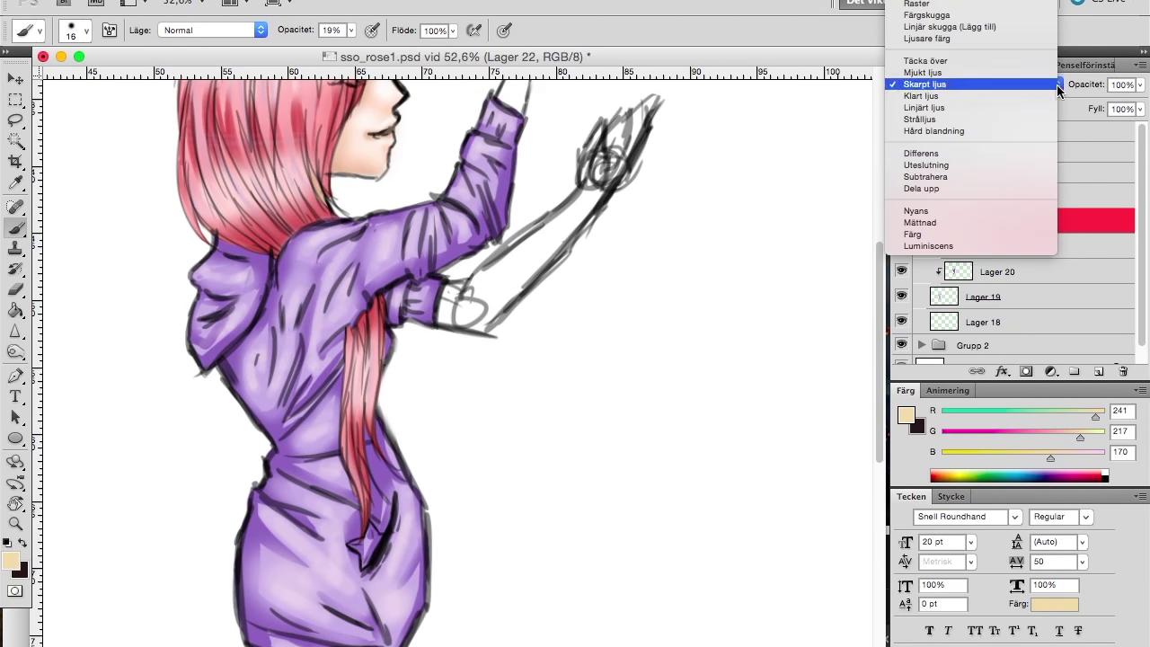
pyautogui.click(1012, 245)
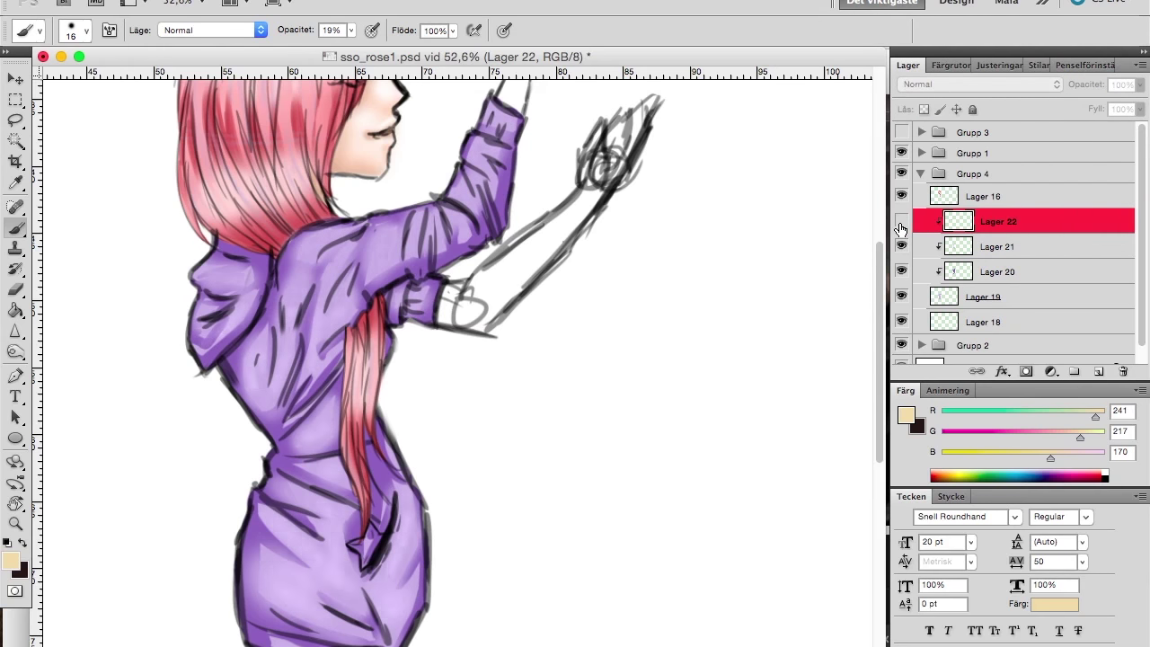
pyautogui.scroll(-5, 634, 359)
pyautogui.scroll(5, 634, 358)
pyautogui.scroll(-2, 611, 300)
pyautogui.hotkey('ctrl', 'z')
pyautogui.hotkey('ctrl', 'z')
# Paint peach skin shading on the raised forearm on Lager 18 at 36% brush opacity, undoing the stray strokes.
pyautogui.click(984, 322)
pyautogui.moveTo(620, 167); pyautogui.dragTo(575, 256)
pyautogui.hotkey('ctrl', 'z')
pyautogui.press(']')
pyautogui.press(']')
pyautogui.press(']')
pyautogui.press(']')
pyautogui.press(']')
pyautogui.moveTo(606, 187)
pyautogui.mouseDown()
pyautogui.moveTo(590, 384)
pyautogui.moveTo(500, 232)
pyautogui.mouseUp()
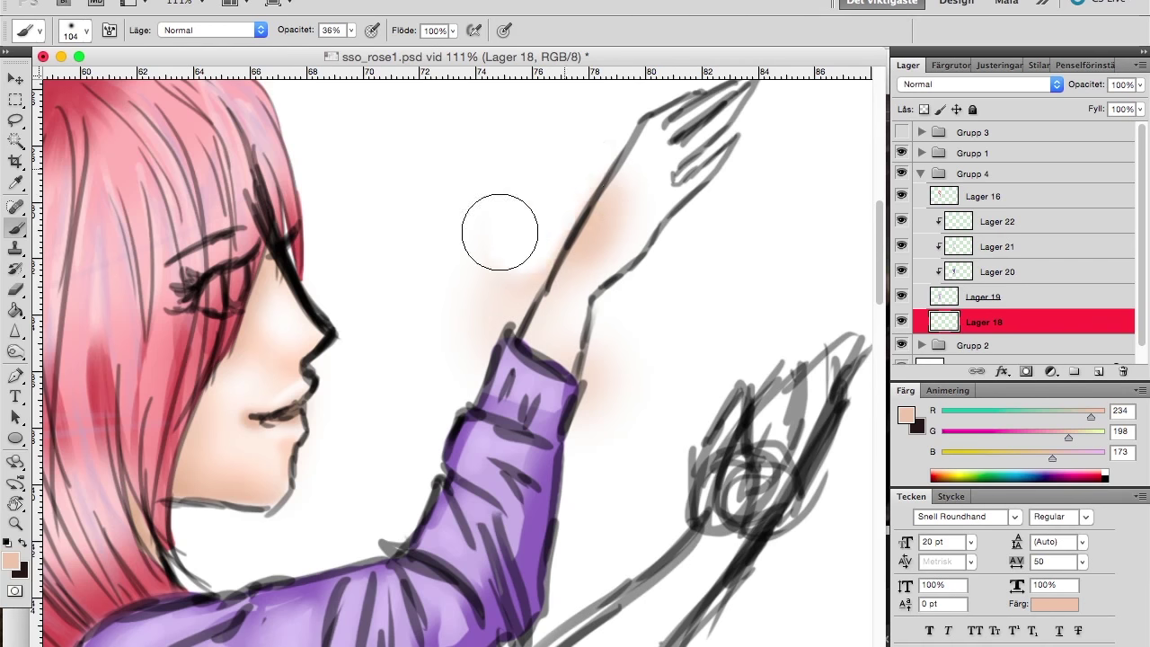
pyautogui.hotkey('ctrl', 'z')
# Paint peach skin shading on the raised hand and fingers with a 48 px brush.
pyautogui.press('[')
pyautogui.press('[')
pyautogui.press('[')
pyautogui.press('[')
pyautogui.press('[')
pyautogui.press('[')
pyautogui.scroll(3, 719, 211)
pyautogui.moveTo(701, 206); pyautogui.dragTo(694, 288)
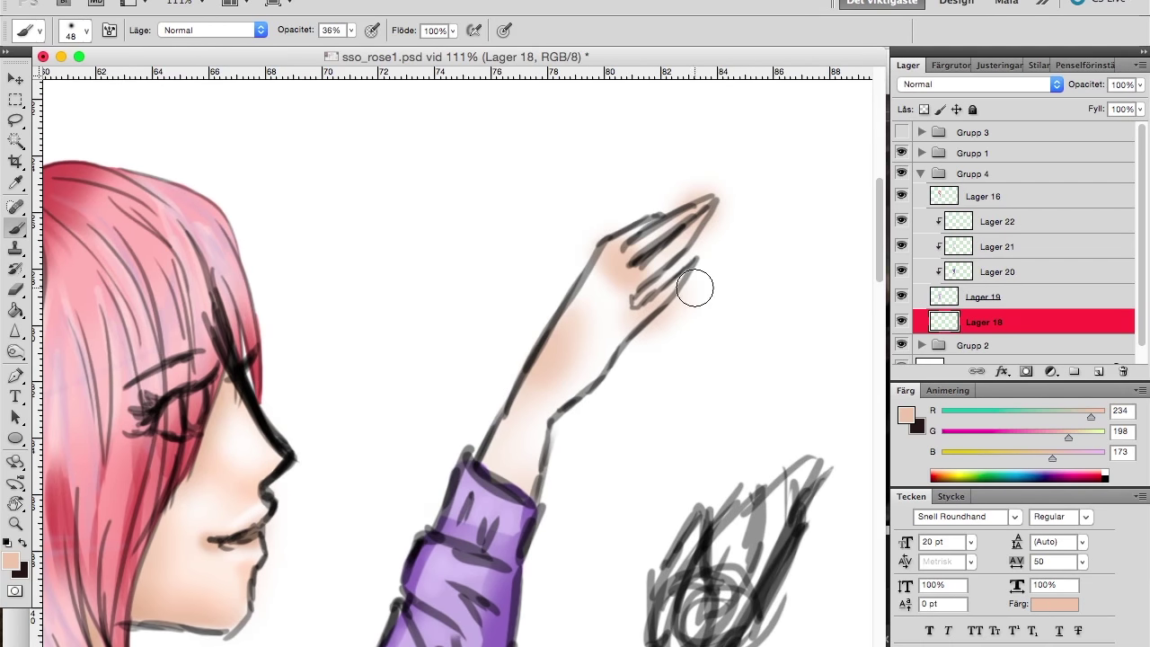
pyautogui.scroll(5, 581, 198)
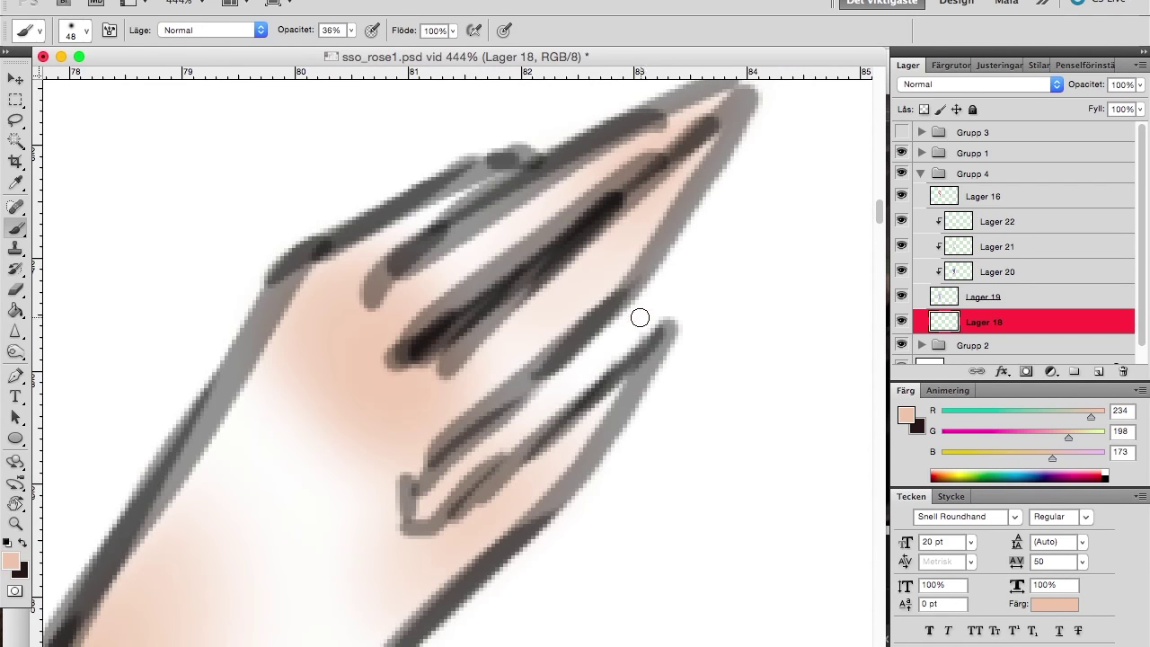
pyautogui.scroll(-7, 757, 346)
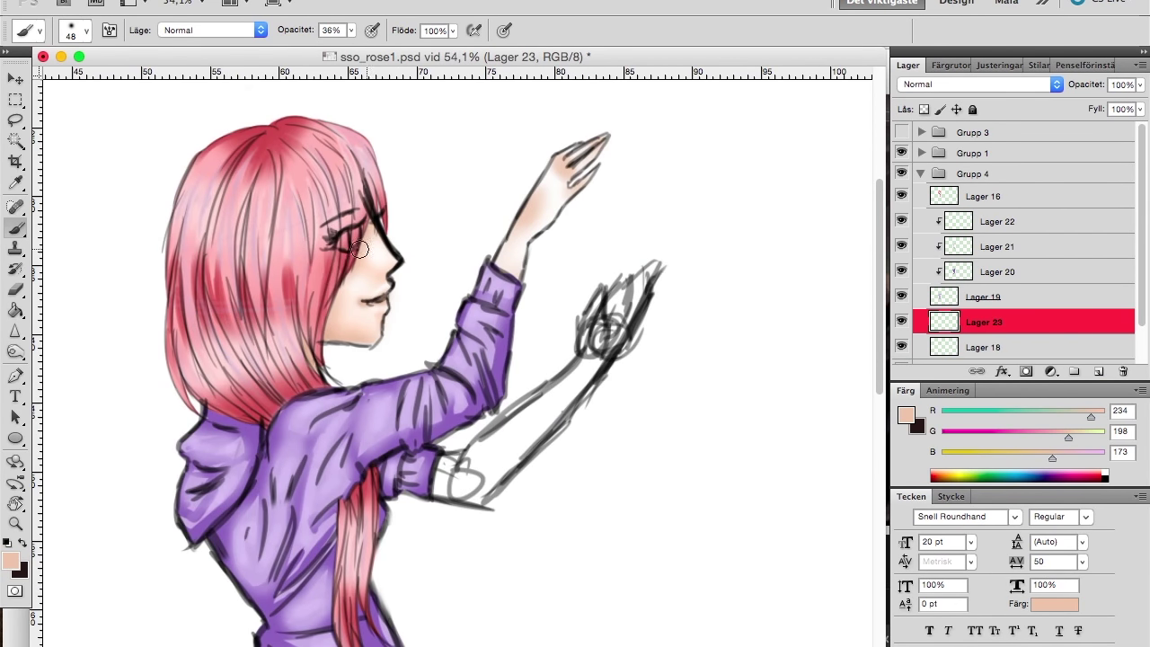
# Sample a red tone from the hair and paint blush on the cheek on Lager 23 at 100% brush opacity.
pyautogui.keyDown('alt'); pyautogui.click(331, 259); pyautogui.keyUp('alt')
pyautogui.moveTo(353, 29); pyautogui.dragTo(334, 41)
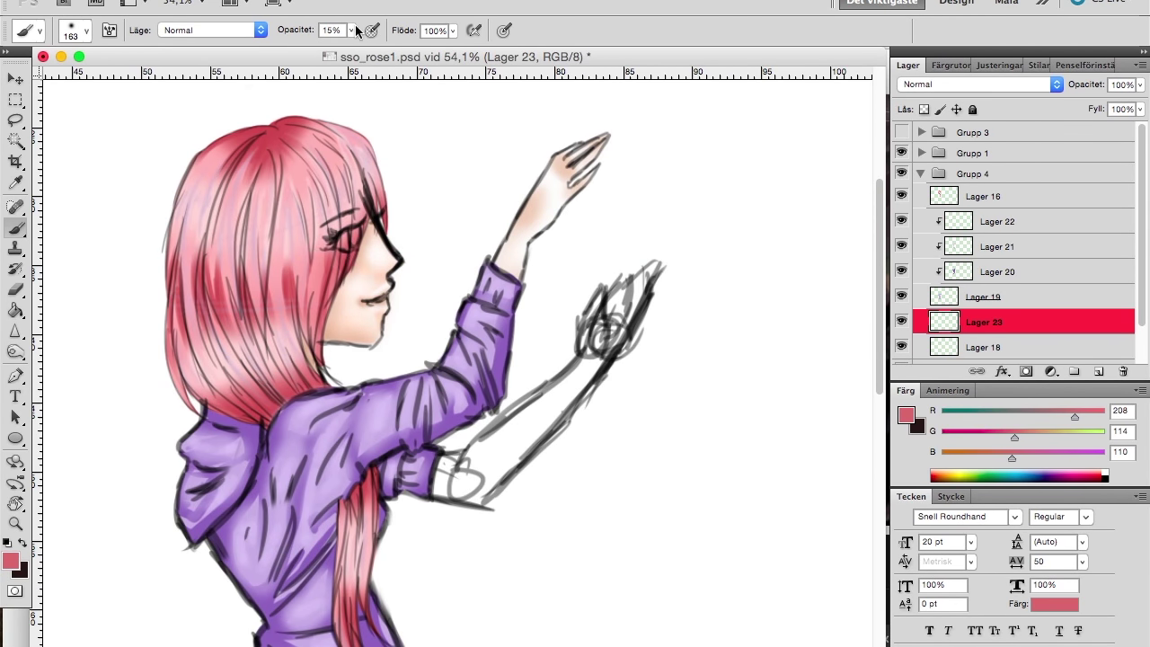
pyautogui.press('0')
pyautogui.moveTo(342, 270); pyautogui.dragTo(359, 297)
# Add red blush to the raised forearm and hand with a 132 px brush, undoing the unwanted strokes.
pyautogui.press('[')
pyautogui.press('[')
pyautogui.press('[')
pyautogui.click(515, 194)
pyautogui.scroll(3, 543, 175)
pyautogui.press('super+z')
pyautogui.press('super+z')
pyautogui.press('super+alt+z')
pyautogui.press('super+alt+z')
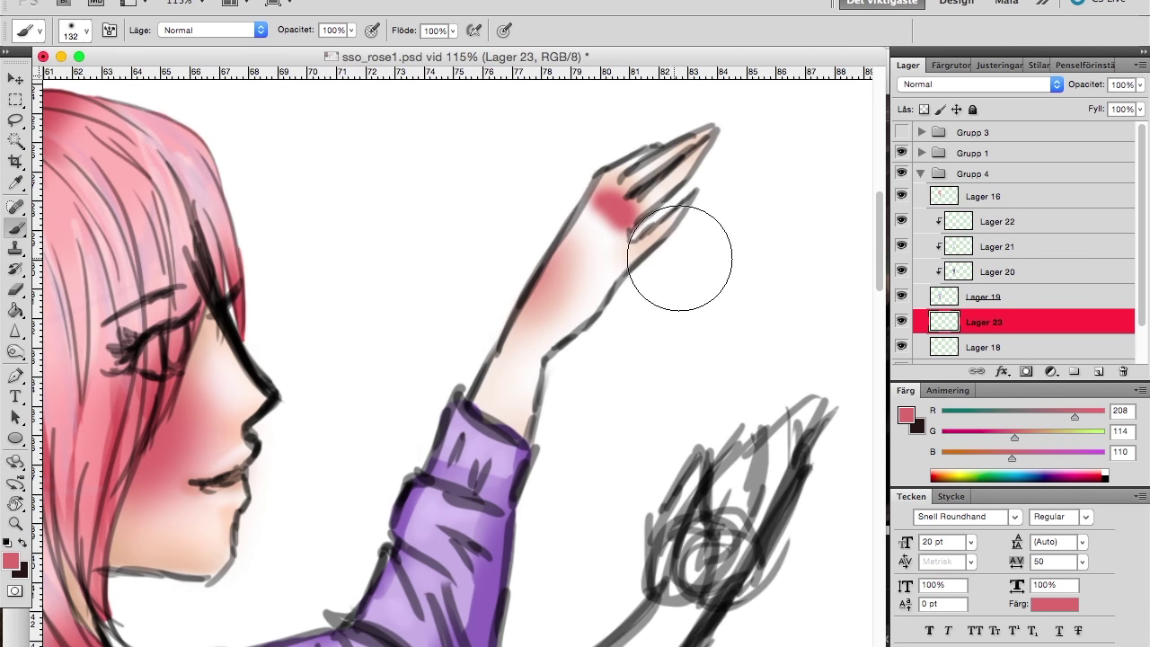
# Try several blending modes, including Mjukt ljus, on the blush layer Lager 23.
pyautogui.scroll(-5, 680, 258)
pyautogui.click(979, 84)
pyautogui.click(1007, 196)
pyautogui.click(979, 83)
pyautogui.click(986, 26)
pyautogui.click(979, 83)
pyautogui.click(988, 81)
pyautogui.click(979, 84)
pyautogui.click(980, 84)
pyautogui.click(989, 255)
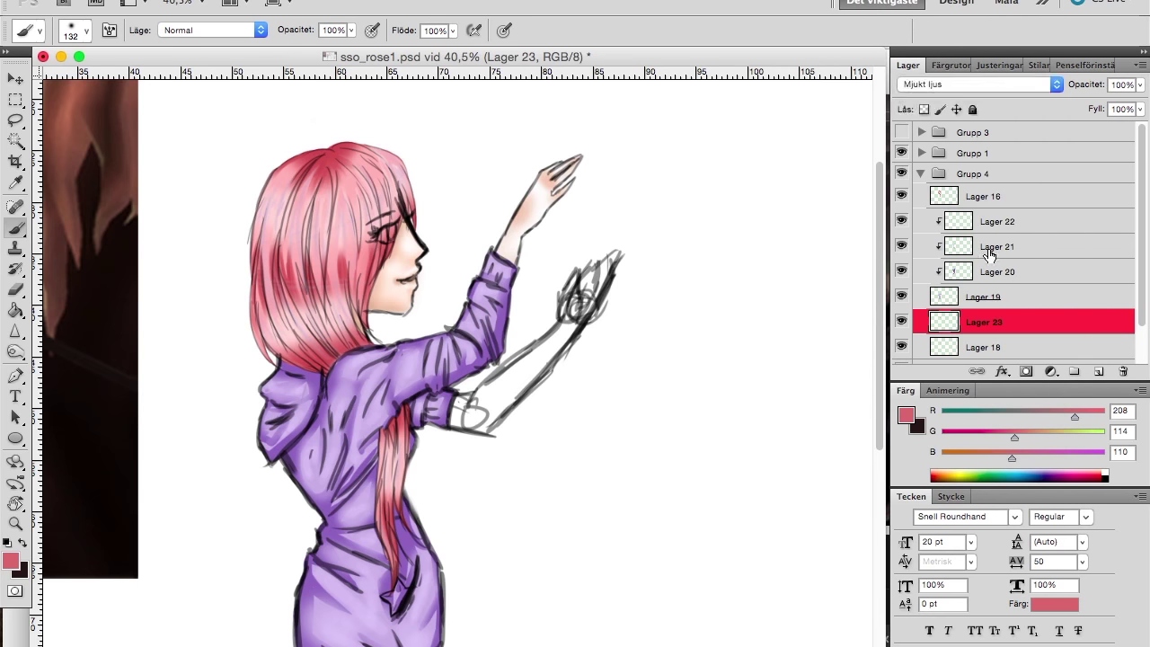
# Set the blending mode of the blush layer Lager 23 to Färg.
pyautogui.click(980, 84)
pyautogui.click(940, 334)
pyautogui.click(980, 84)
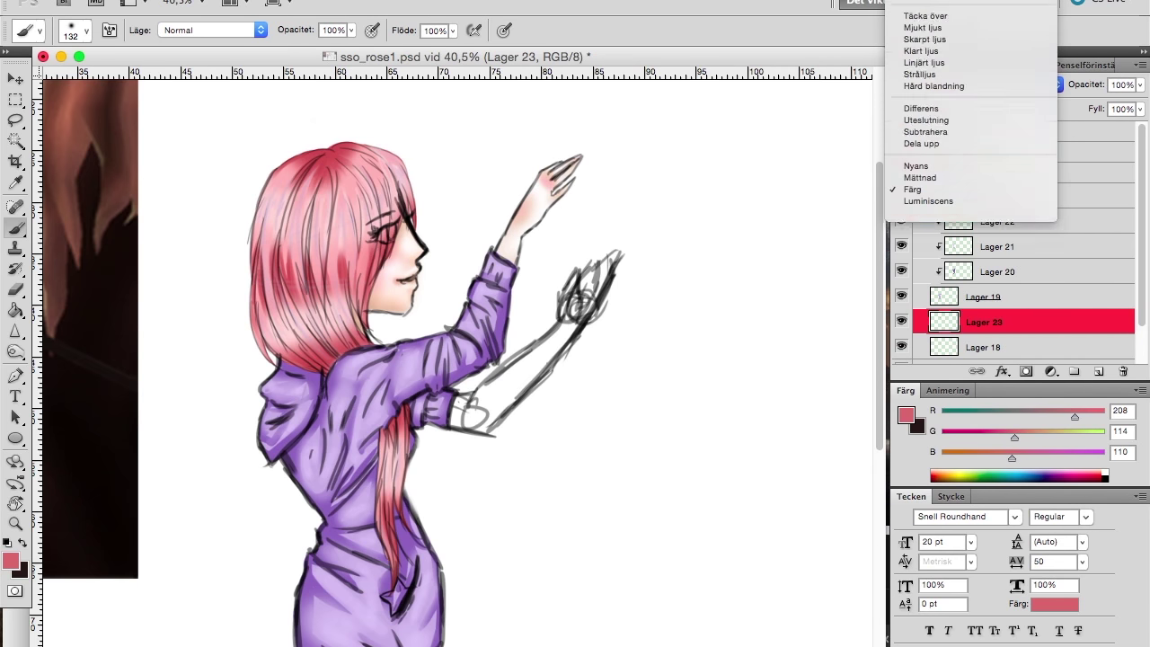
pyautogui.click(1052, 85)
pyautogui.scroll(8, 462, 190)
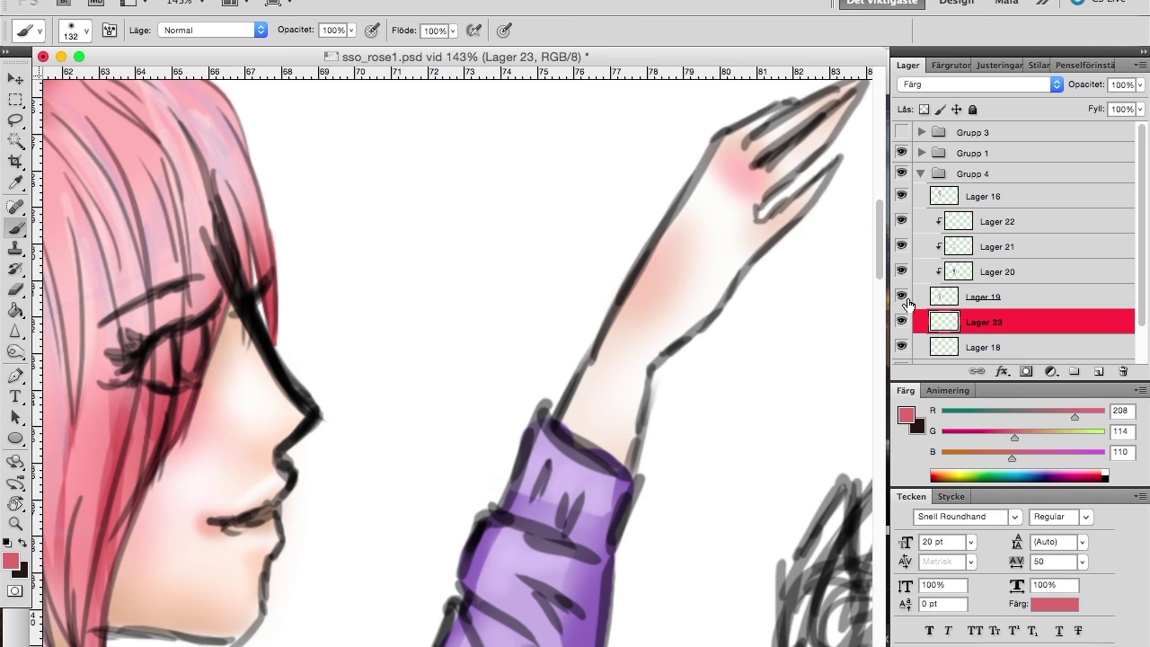
# Prepare a hard brush at 47% opacity with the dark brown colour as foreground.
pyautogui.scroll(-8, 467, 367)
pyautogui.rightClick(411, 346)
pyautogui.press('Escape')
pyautogui.scroll(10, 387, 297)
pyautogui.press('4')
pyautogui.press('7')
pyautogui.press('x')
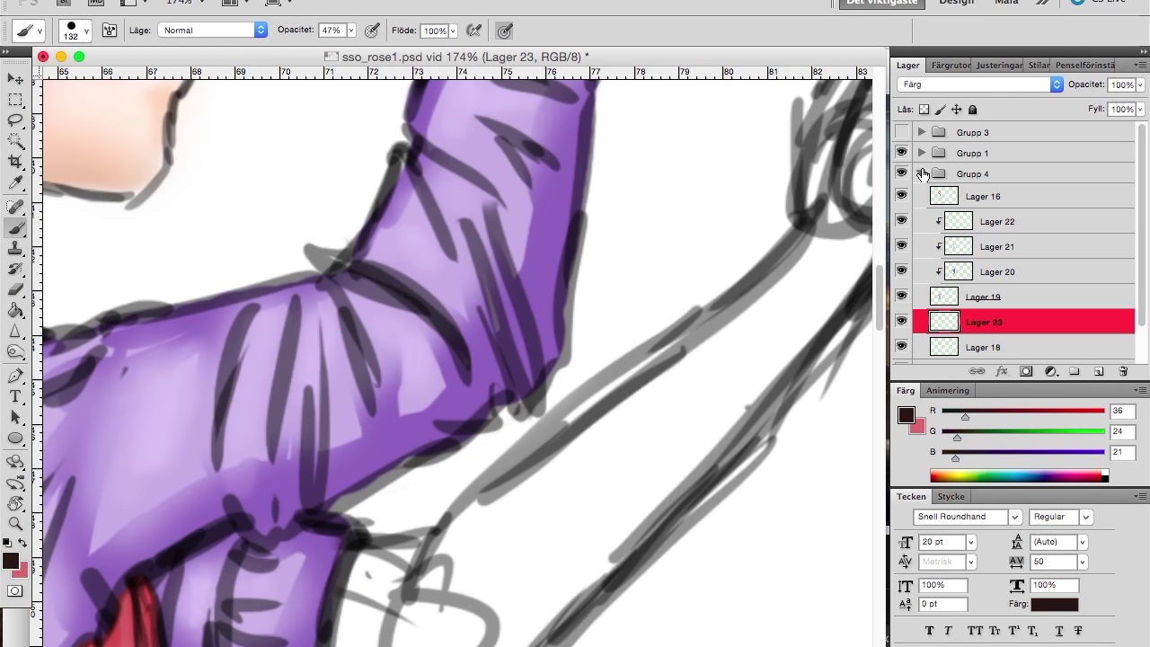
# Show Grupp 3 and select Lager 6 inside Grupp 1 for editing the lower arm's line art.
pyautogui.click(923, 174)
pyautogui.click(921, 152)
pyautogui.click(902, 132)
pyautogui.click(979, 326)
pyautogui.hscroll(5, 419, 540)
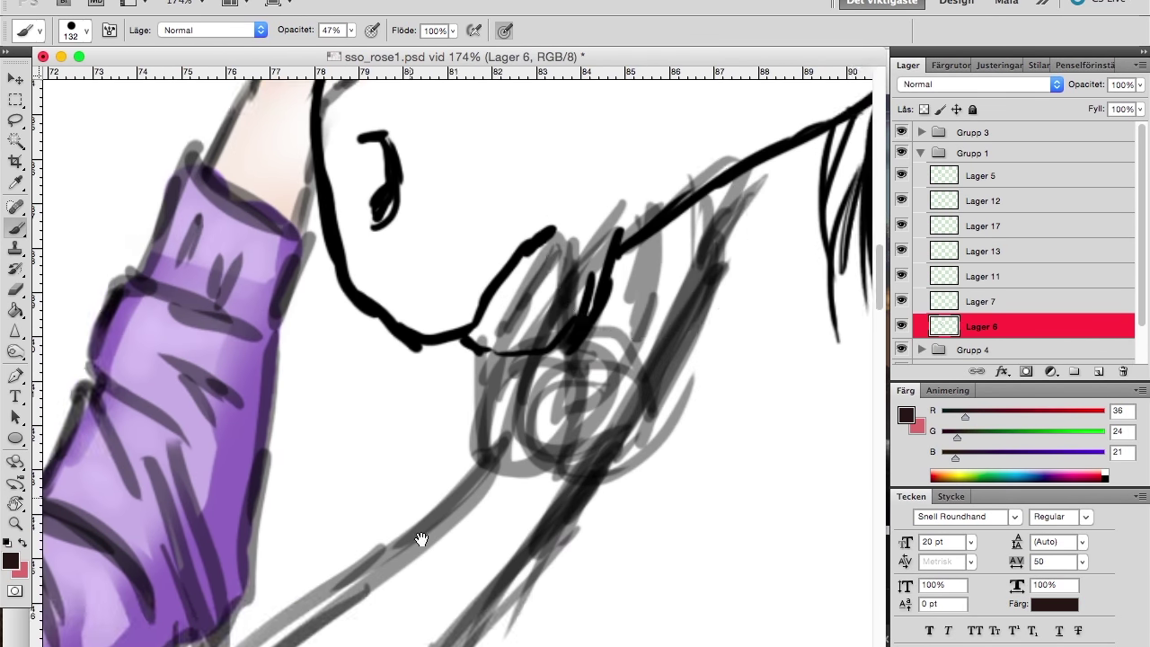
pyautogui.scroll(-5, 673, 288)
pyautogui.scroll(3, 747, 362)
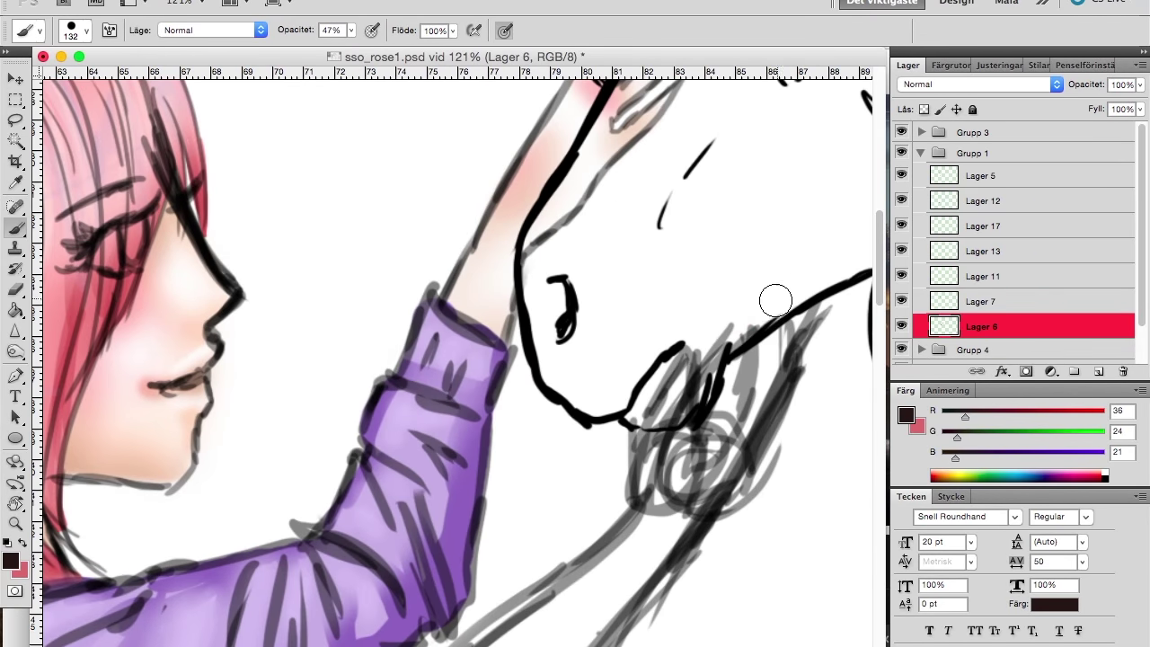
# Replace the rough hand sketch below the horse's muzzle with cleaner lines and clear the old elbow lines.
pyautogui.moveTo(737, 420); pyautogui.dragTo(667, 318)
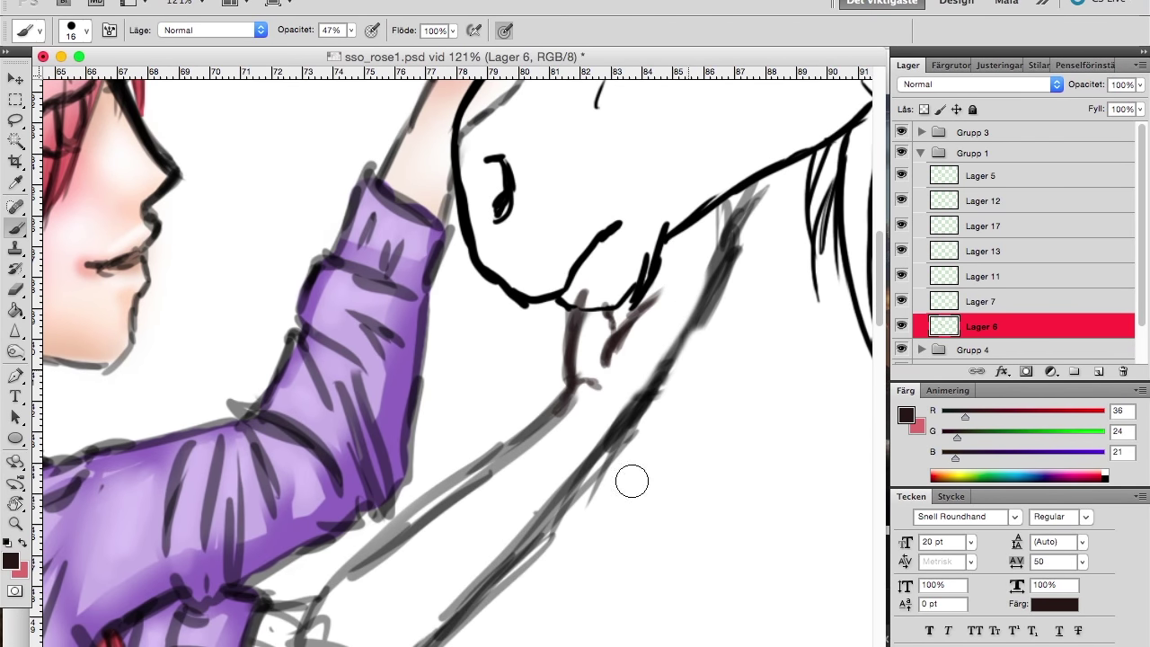
pyautogui.moveTo(632, 482); pyautogui.dragTo(649, 329)
pyautogui.scroll(-5, 359, 526)
pyautogui.scroll(4, 434, 437)
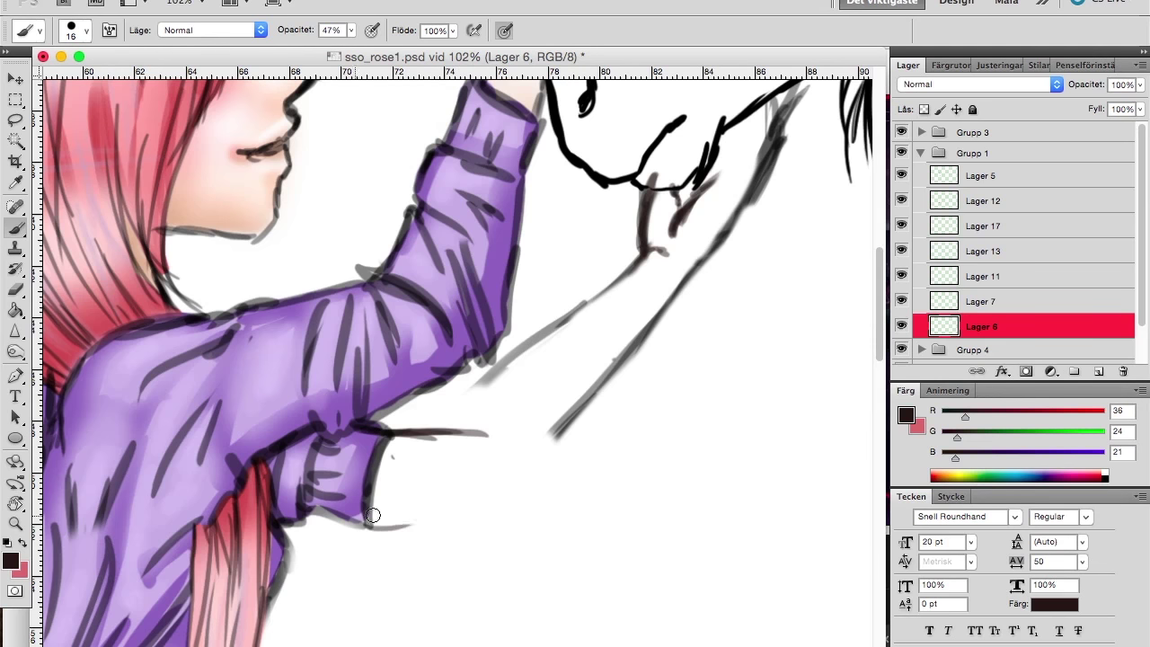
# Undo the last elbow strokes and redraw the lower arm's outline from the sleeve cuff to the forearm.
pyautogui.hotkey('ctrl', 'alt', 'z')
pyautogui.hotkey('ctrl', 'alt', 'z')
pyautogui.scroll(-5, 452, 516)
pyautogui.scroll(4, 443, 511)
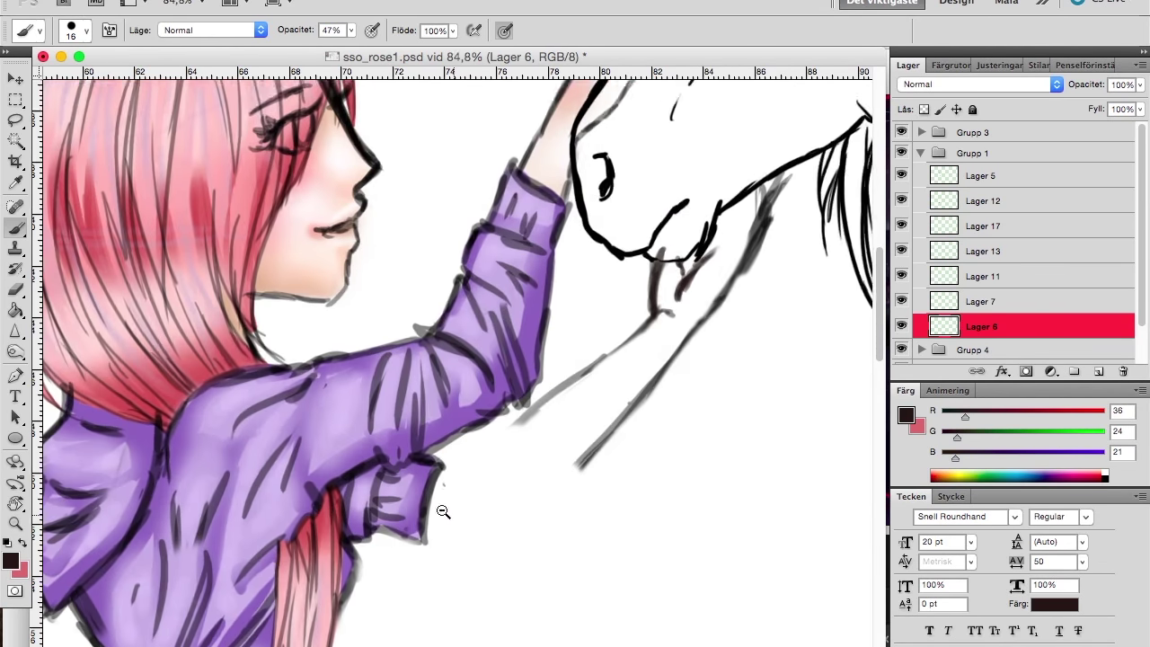
pyautogui.scroll(-1, 443, 511)
pyautogui.moveTo(475, 436); pyautogui.dragTo(531, 424)
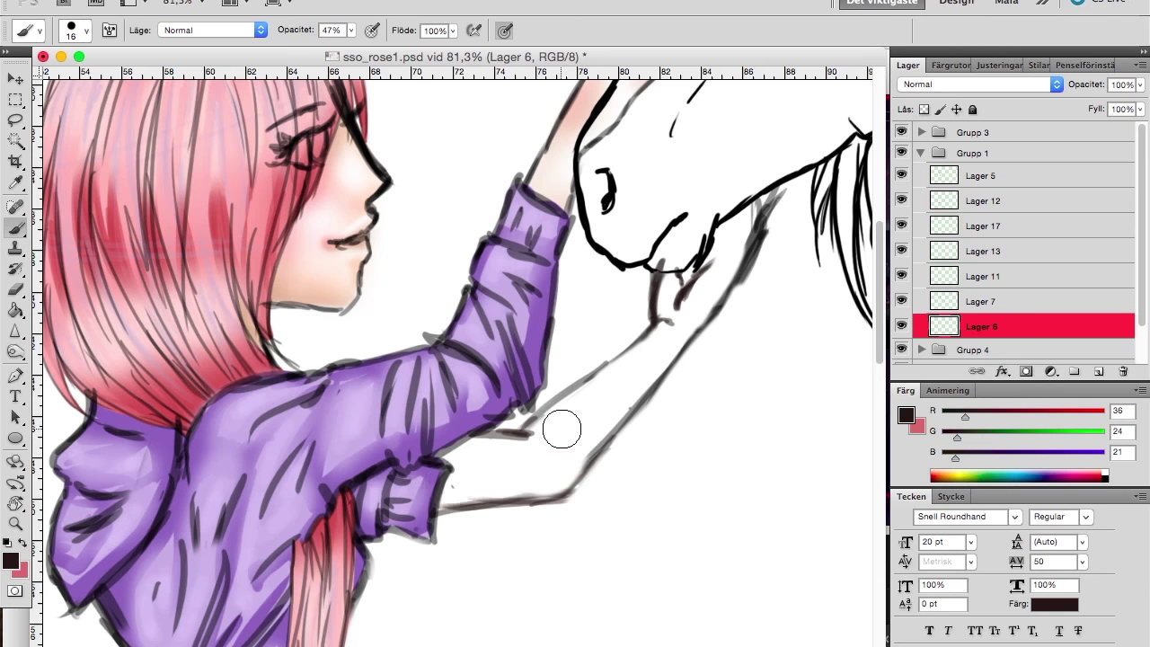
# Redraw the lower hand with a thumb under the horse's muzzle and fingers reaching up along its jaw.
pyautogui.hscroll(5, 576, 396)
pyautogui.scroll(2, 629, 341)
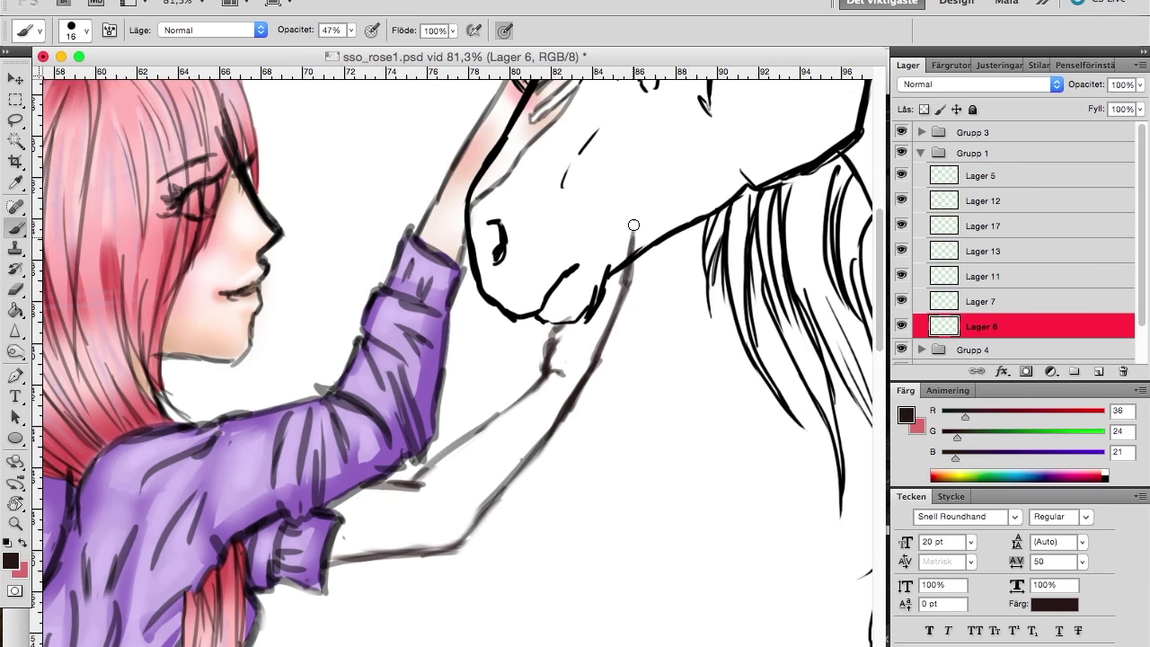
pyautogui.scroll(5, 637, 328)
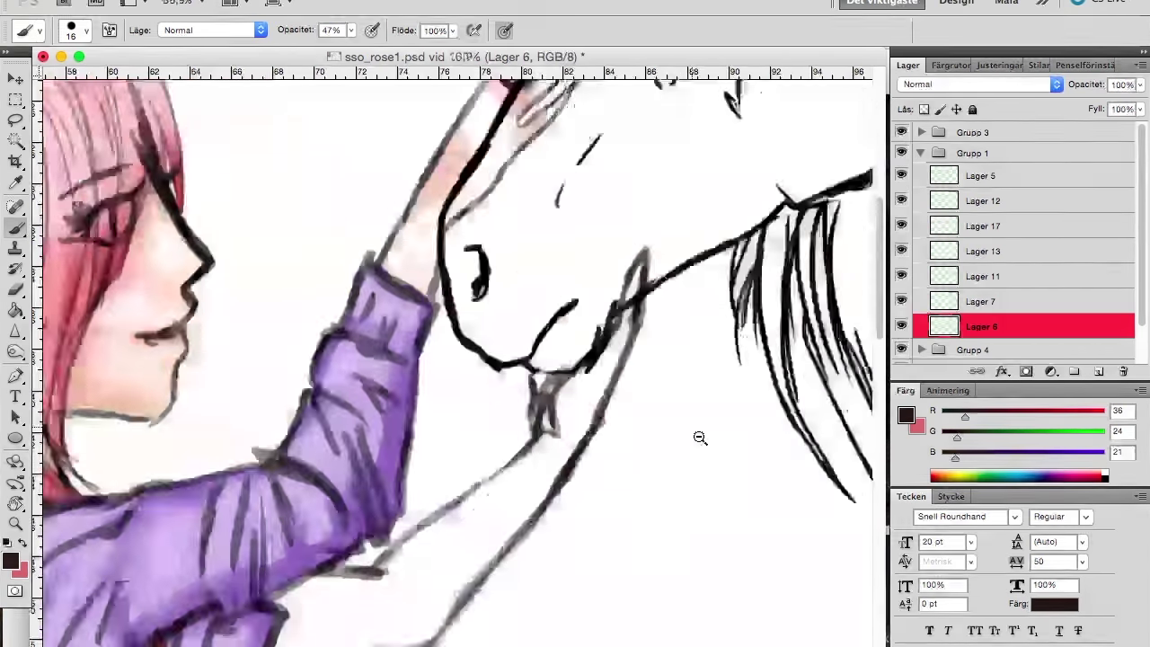
# Select the lower sleeve's cuff lines on Lager 12 with the Lasso and reposition them using Free Transform.
pyautogui.click(917, 200)
pyautogui.press('l')
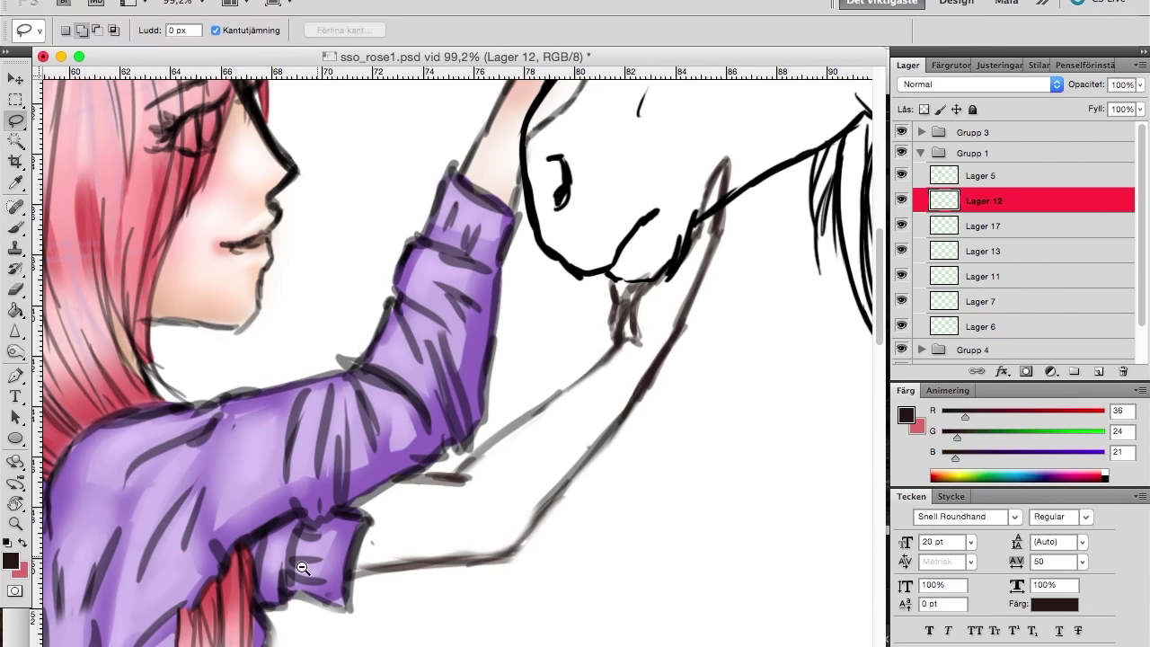
pyautogui.scroll(8, 499, 288)
pyautogui.hotkey('ctrl', 't')
pyautogui.moveTo(557, 404)
pyautogui.mouseDown()
pyautogui.moveTo(719, 303)
pyautogui.moveTo(621, 354)
pyautogui.mouseUp()
pyautogui.press('Return')
pyautogui.rightClick(539, 385)
pyautogui.click(566, 368)
# Draw dark fold lines on the lower sleeve on Lager 12 and erase the misplaced cuff lines.
pyautogui.scroll(-5, 557, 395)
pyautogui.scroll(4, 539, 467)
pyautogui.press('b')
pyautogui.moveTo(533, 493); pyautogui.dragTo(426, 460)
pyautogui.moveTo(442, 382); pyautogui.dragTo(429, 433)
pyautogui.moveTo(374, 450); pyautogui.dragTo(375, 389)
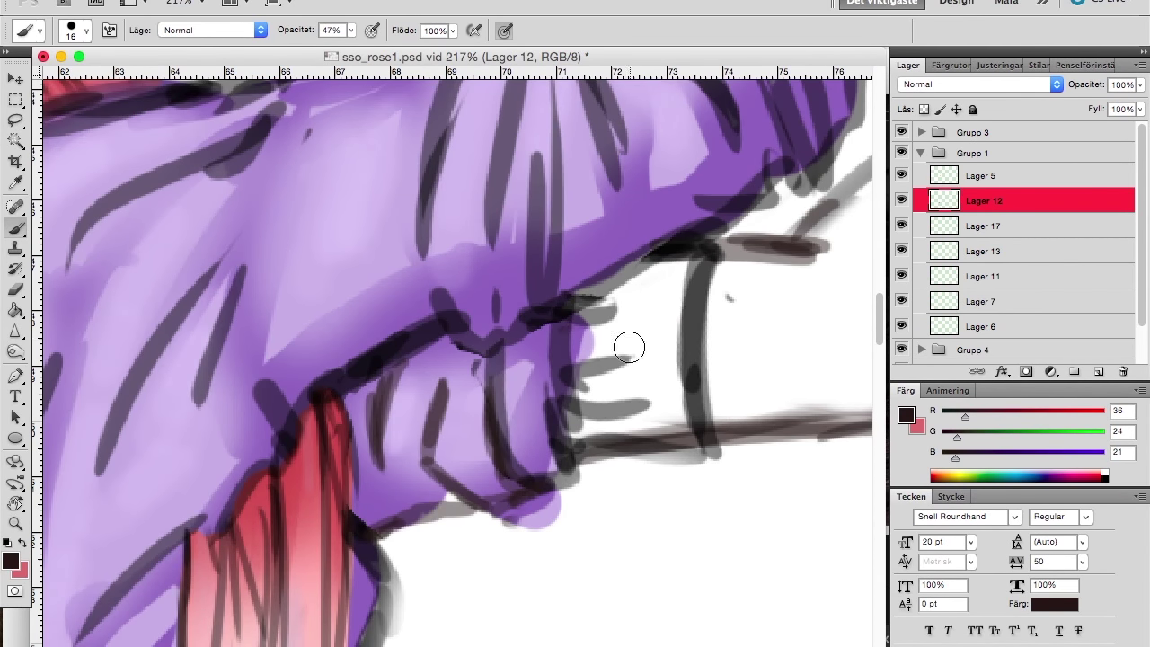
pyautogui.moveTo(609, 385)
pyautogui.mouseDown()
pyautogui.moveTo(664, 440)
pyautogui.moveTo(691, 291)
pyautogui.moveTo(576, 386)
pyautogui.moveTo(678, 329)
pyautogui.mouseUp()
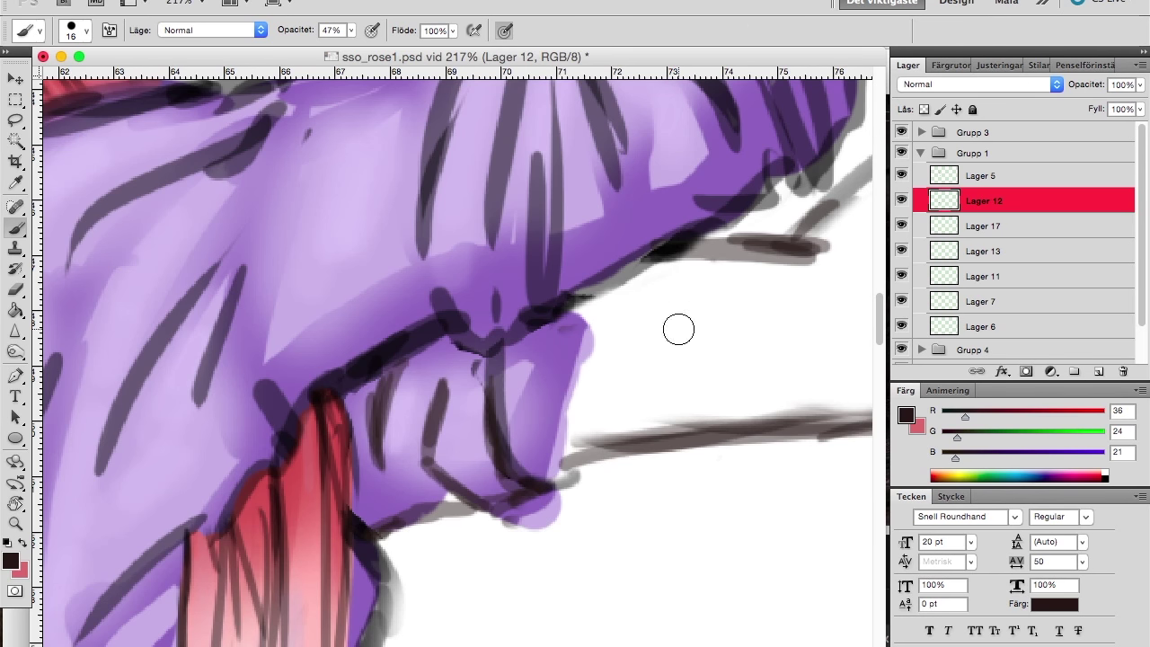
# Redraw the cuff outline and ribbing at the end of the lower sleeve with the dark brush.
pyautogui.press('r')
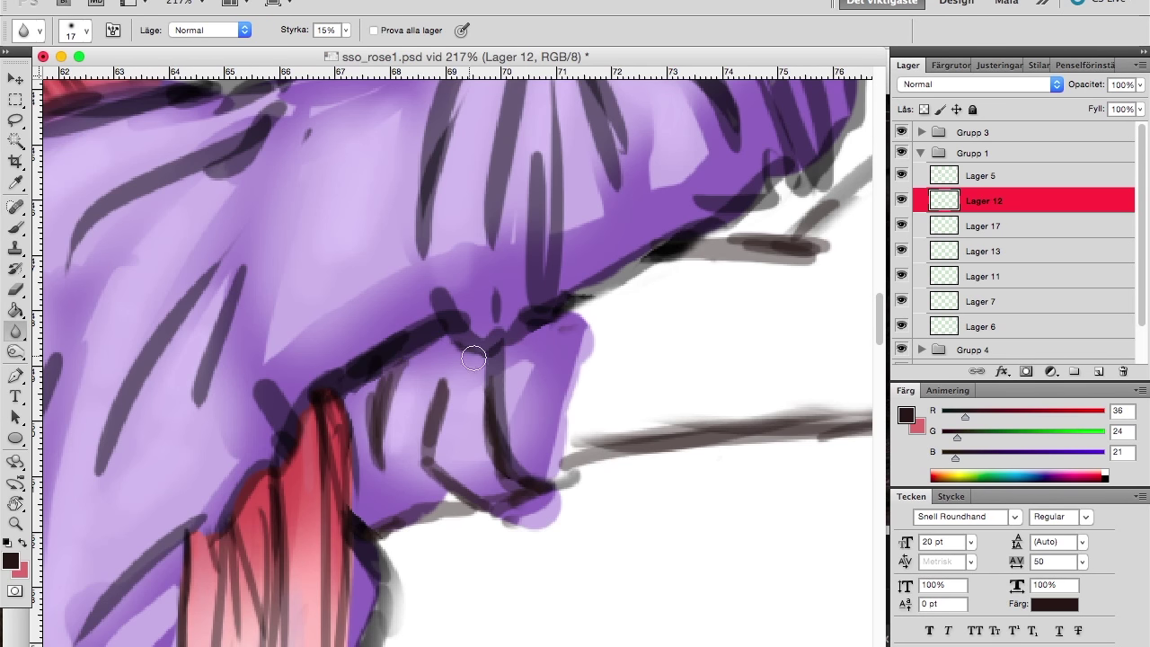
pyautogui.press('b')
pyautogui.moveTo(580, 472); pyautogui.dragTo(382, 472)
pyautogui.moveTo(459, 259)
pyautogui.mouseDown()
pyautogui.moveTo(420, 310)
pyautogui.moveTo(368, 462)
pyautogui.moveTo(374, 403)
pyautogui.moveTo(410, 333)
pyautogui.moveTo(396, 297)
pyautogui.mouseUp()
pyautogui.scroll(-5, 405, 314)
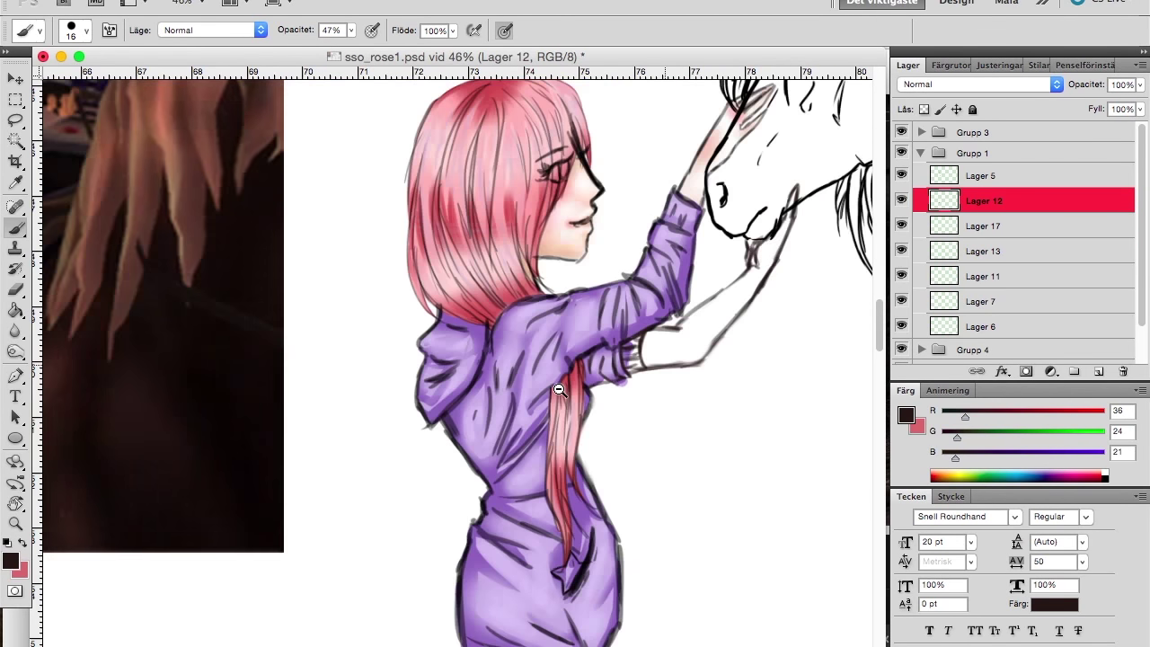
# Strengthen both outlines of the lower forearm on Lager 6 with dark brush strokes.
pyautogui.scroll(4, 500, 317)
pyautogui.click(979, 322)
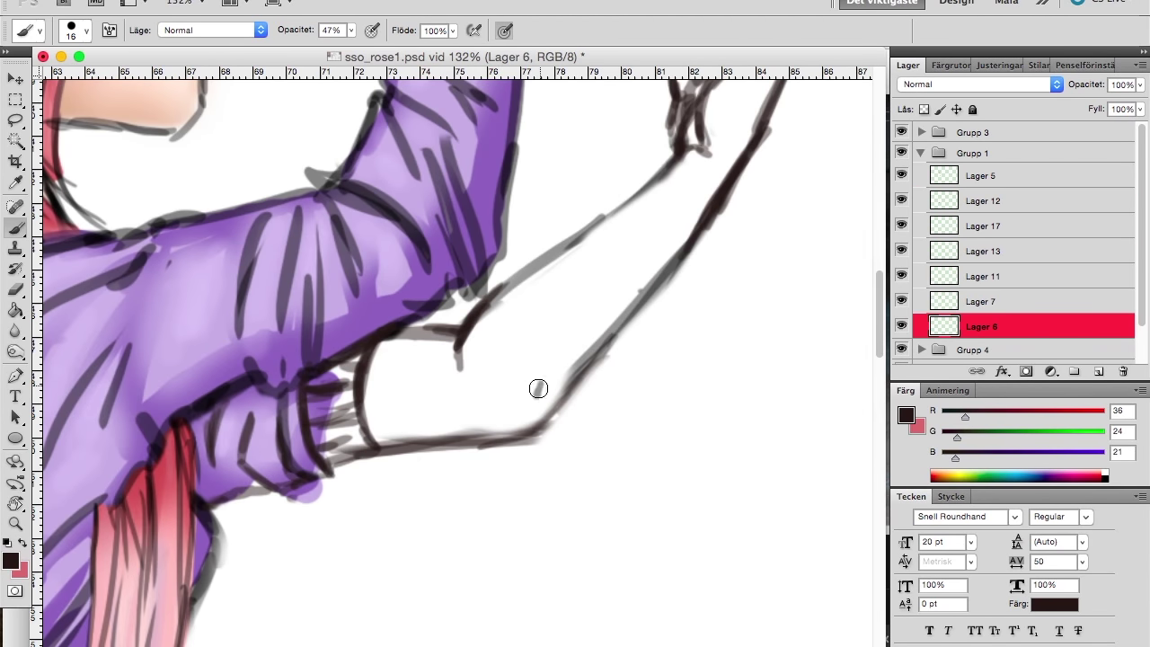
pyautogui.moveTo(723, 205); pyautogui.dragTo(558, 410)
pyautogui.moveTo(377, 447); pyautogui.dragTo(514, 437)
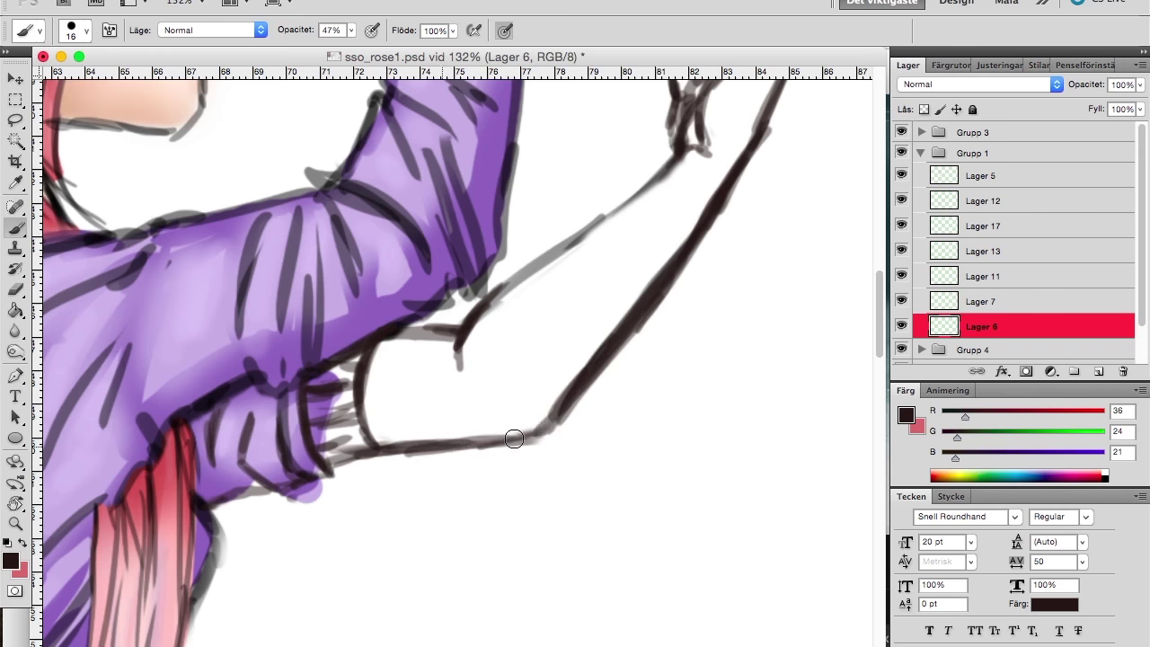
pyautogui.moveTo(589, 219); pyautogui.dragTo(472, 305)
# Hide Grupp 3 and strengthen both outlines of the raised forearm on Lager 7 with dark brush strokes.
pyautogui.scroll(-5, 539, 270)
pyautogui.scroll(6, 689, 321)
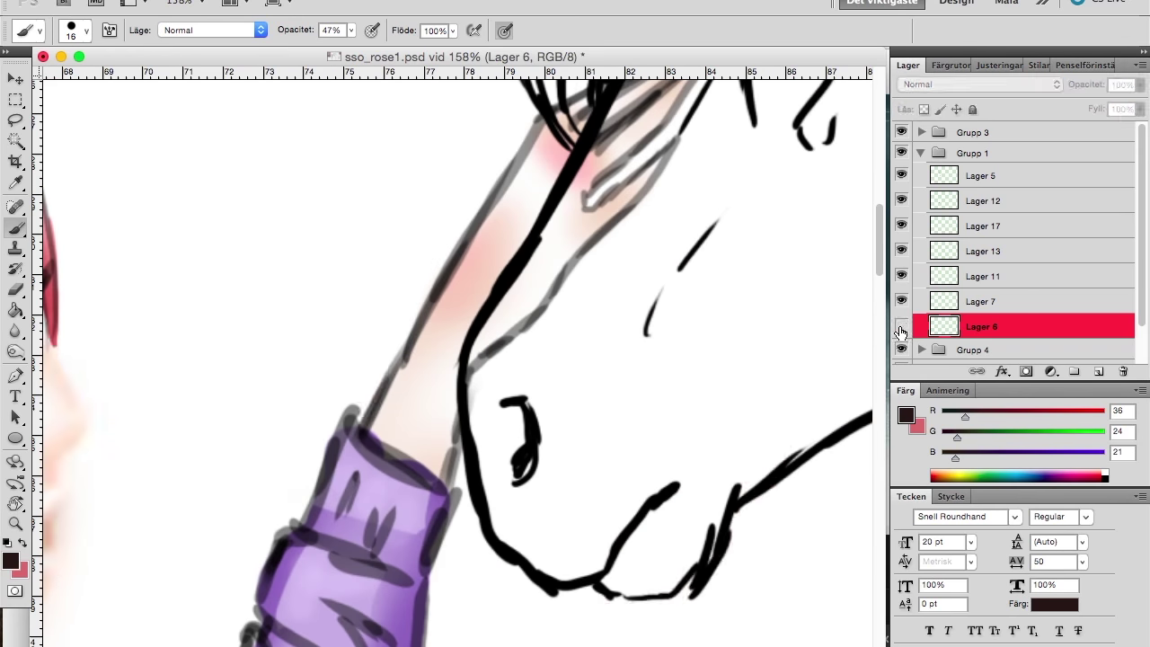
pyautogui.click(979, 301)
pyautogui.click(901, 132)
pyautogui.moveTo(544, 112); pyautogui.dragTo(359, 423)
pyautogui.moveTo(446, 489); pyautogui.dragTo(562, 303)
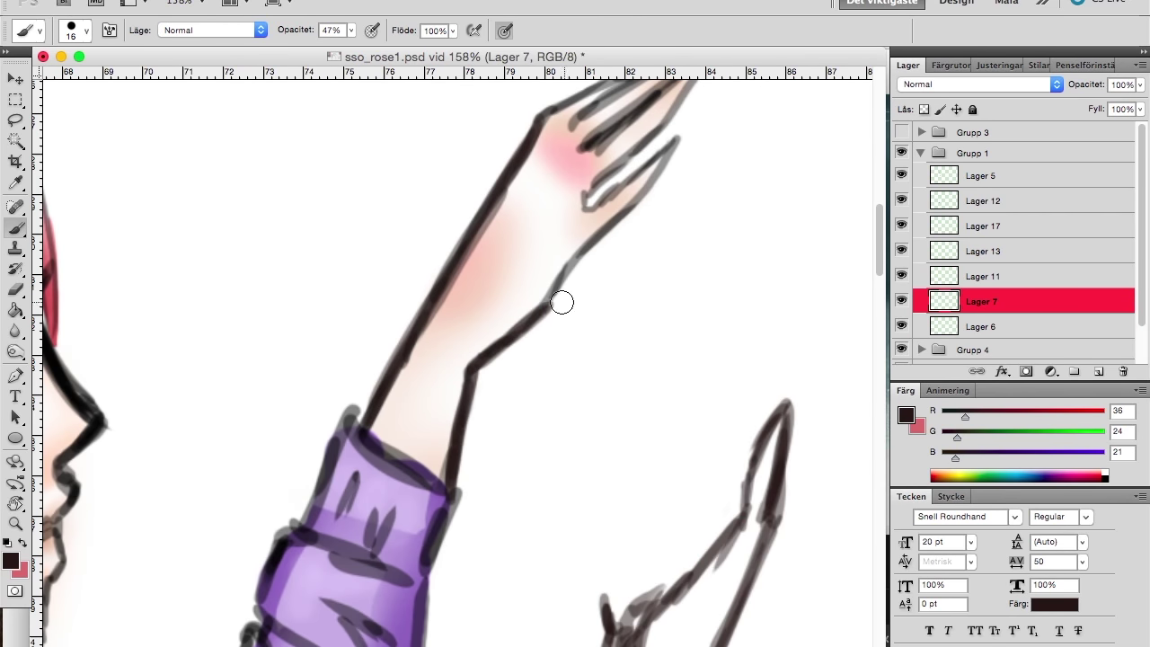
# Redraw the finger outlines of the raised hand on Lager 7 with dark brush strokes.
pyautogui.scroll(5, 664, 167)
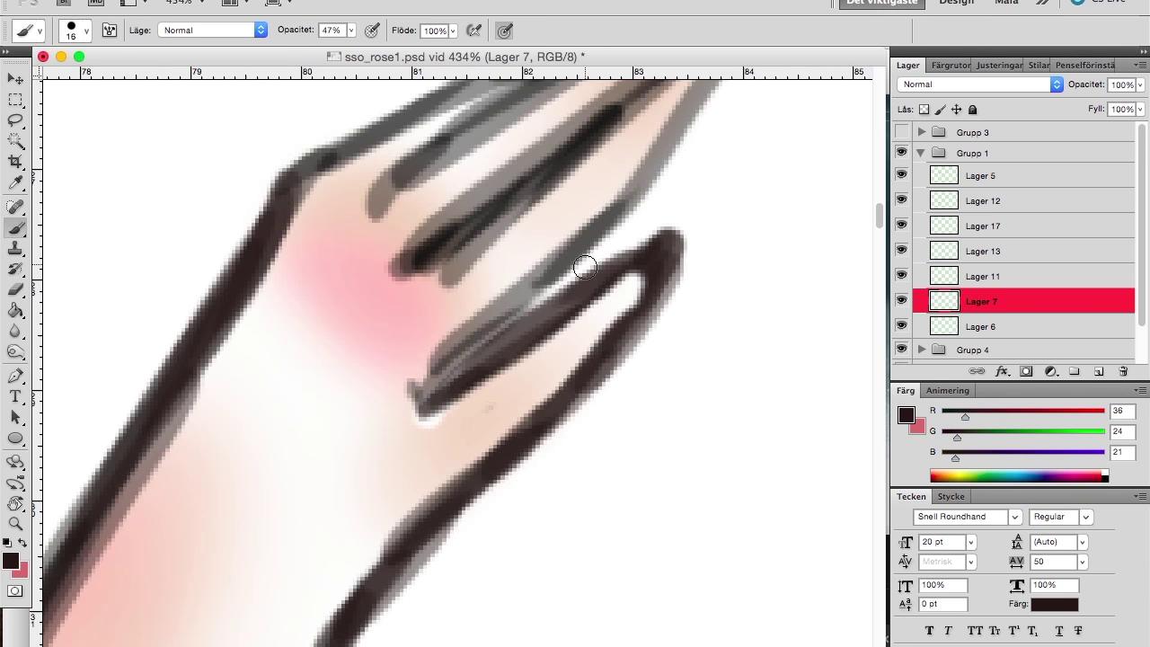
pyautogui.press('super+z')
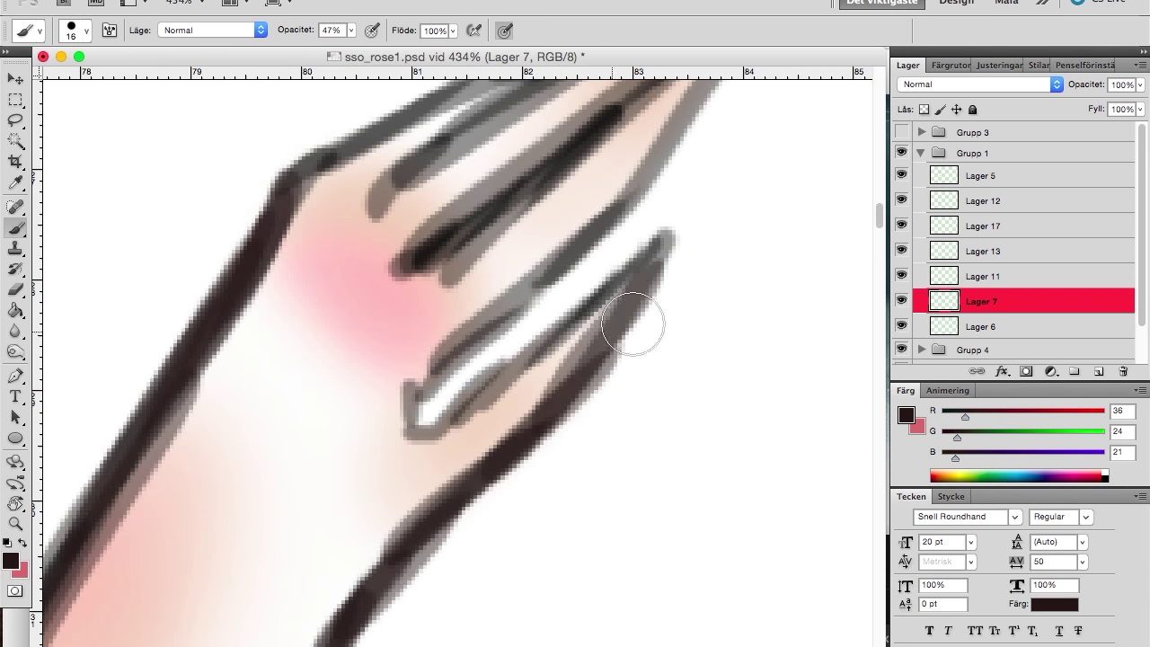
pyautogui.moveTo(660, 245); pyautogui.dragTo(423, 411)
pyautogui.scroll(5, 494, 390)
pyautogui.hscroll(3, 493, 390)
pyautogui.moveTo(613, 180)
pyautogui.mouseDown()
pyautogui.moveTo(486, 387)
pyautogui.moveTo(465, 307)
pyautogui.mouseUp()
pyautogui.moveTo(568, 232); pyautogui.dragTo(285, 425)
pyautogui.moveTo(599, 153); pyautogui.dragTo(244, 296)
pyautogui.scroll(-10, 527, 243)
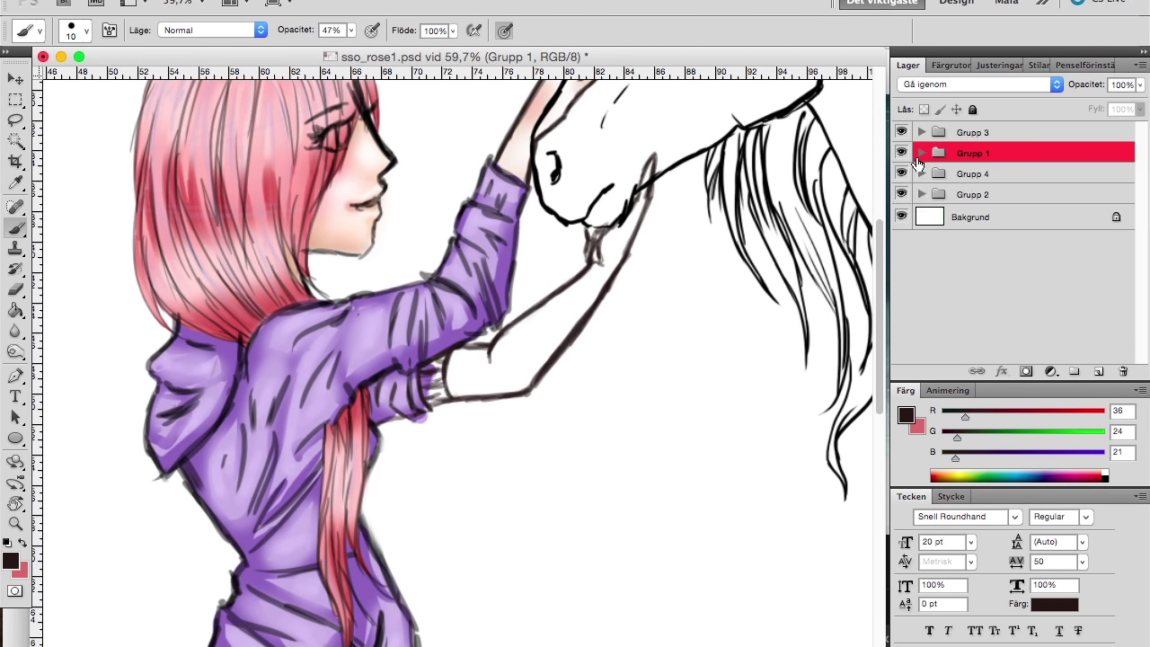
# Fill the lower sleeve's cuff with sampled light purple on Lager 19 at 100% opacity and clean the spill below the sleeve.
pyautogui.click(920, 174)
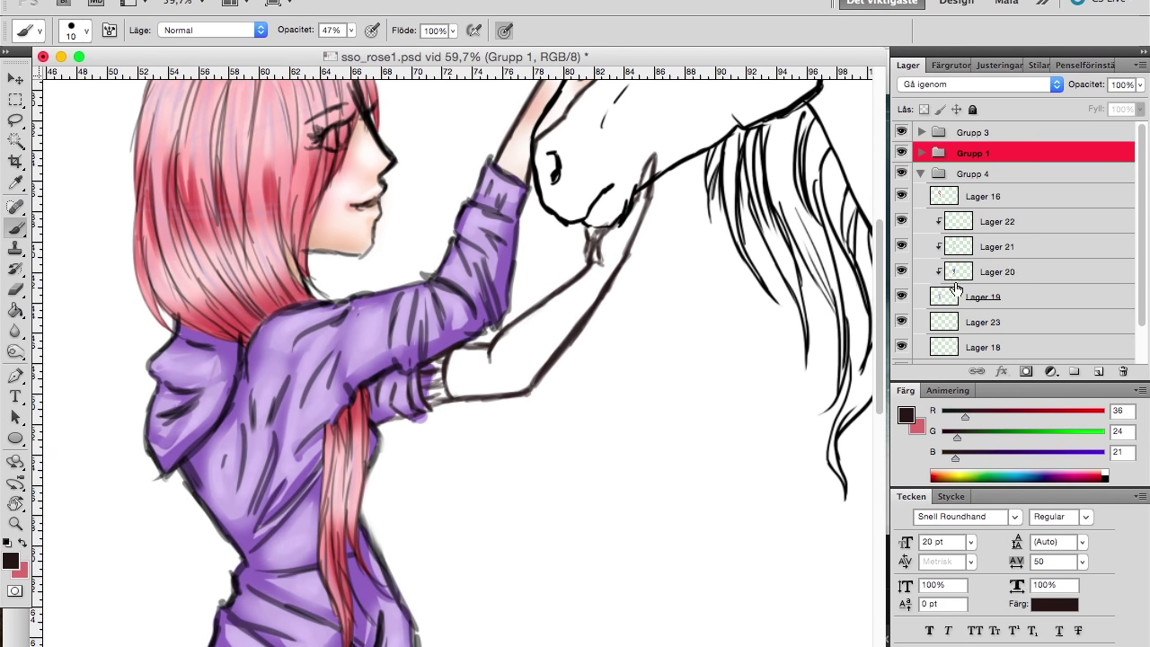
pyautogui.click(984, 296)
pyautogui.scroll(10, 581, 424)
pyautogui.keyDown('alt'); pyautogui.click(297, 198); pyautogui.keyUp('alt')
pyautogui.moveTo(351, 30); pyautogui.dragTo(395, 45)
pyautogui.rightClick(444, 296)
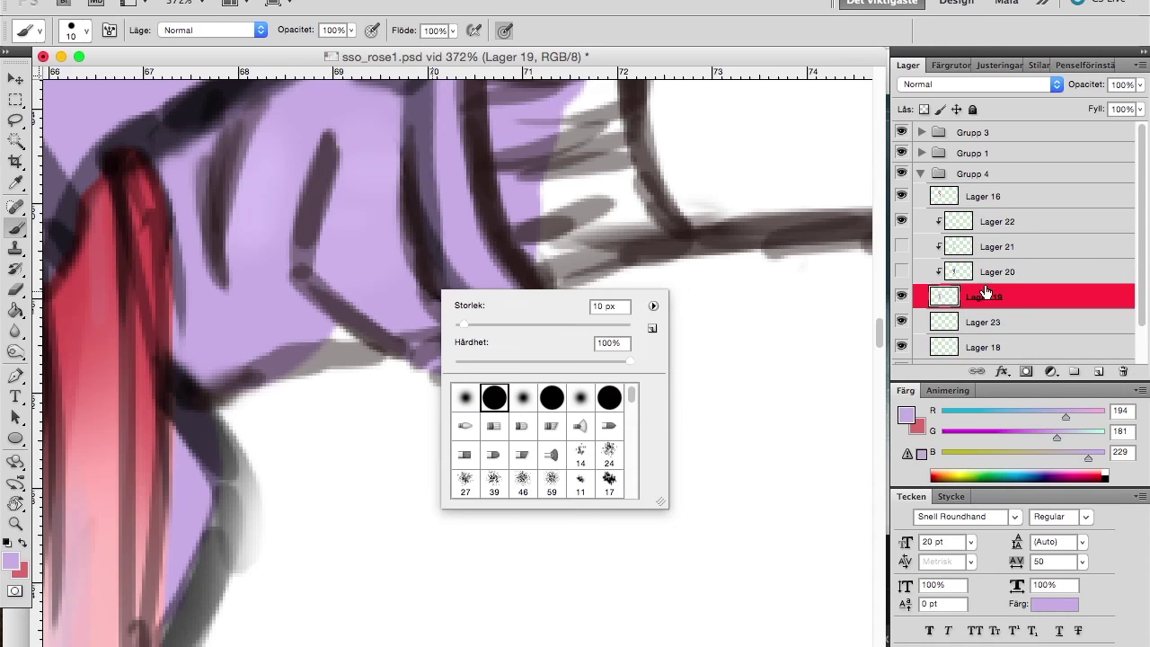
pyautogui.press('Escape')
pyautogui.scroll(3, 358, 335)
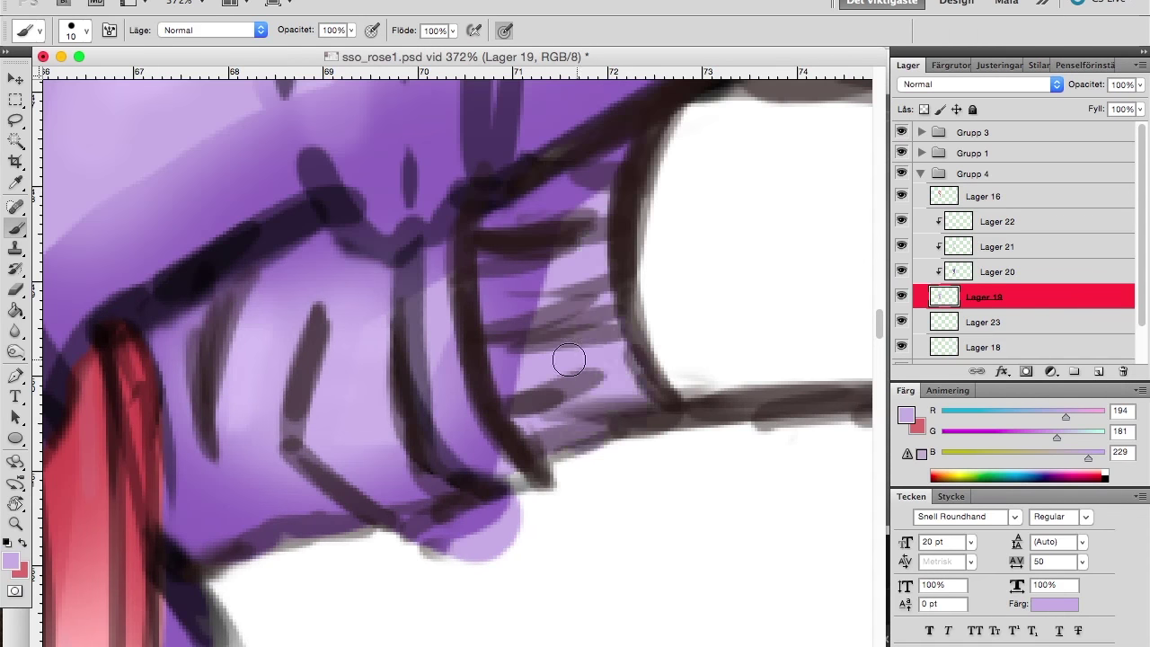
pyautogui.press('super+z')
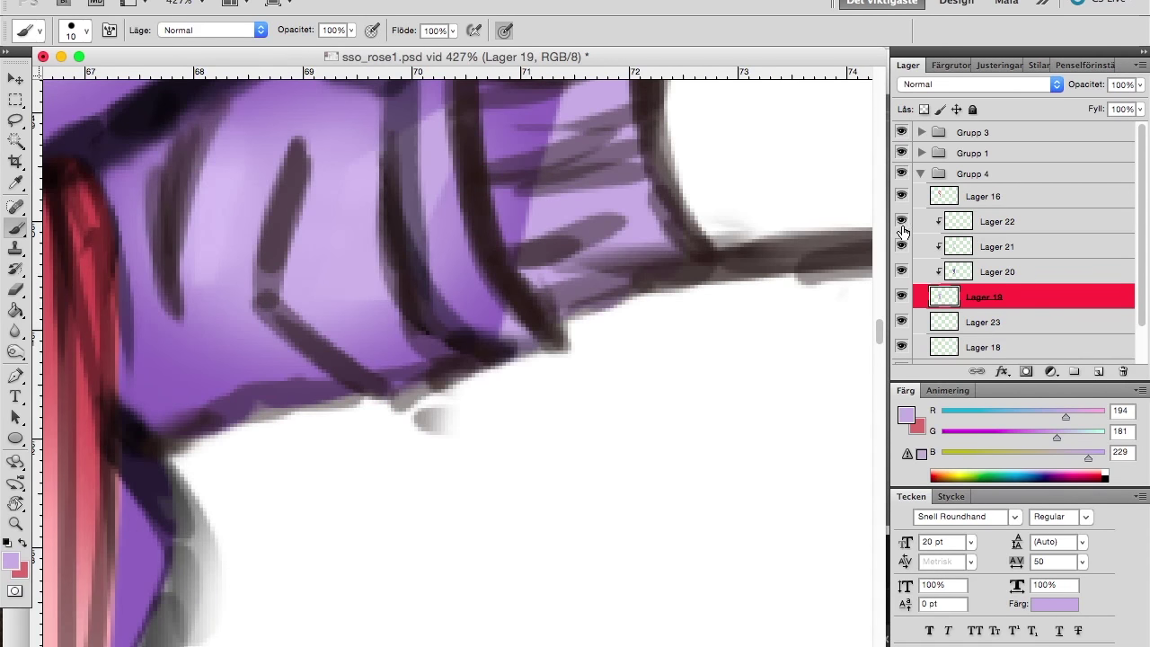
# Sample the dark purple and shade between the ribs of the lower sleeve's cuff on Lager 20.
pyautogui.click(901, 246)
pyautogui.keyDown('alt'); pyautogui.click(378, 322); pyautogui.keyUp('alt')
pyautogui.hotkey('alt', ']')
pyautogui.scroll(5, 566, 347)
pyautogui.moveTo(460, 301); pyautogui.dragTo(492, 497)
pyautogui.moveTo(539, 423); pyautogui.dragTo(716, 442)
pyautogui.moveTo(557, 269); pyautogui.dragTo(689, 372)
pyautogui.scroll(-5, 689, 372)
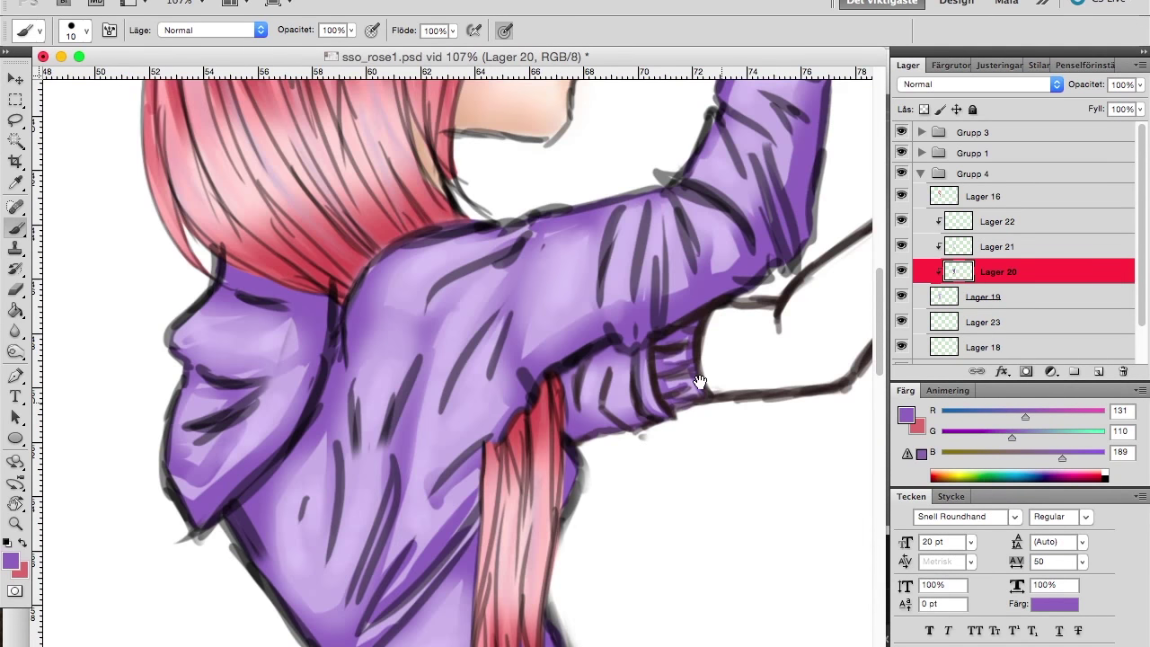
# Paint dark purple shading between the ribs of the hoodie's bottom hem on Lager 20.
pyautogui.scroll(5, 431, 379)
pyautogui.scroll(-3, 431, 380)
pyautogui.moveTo(544, 368); pyautogui.dragTo(548, 476)
pyautogui.scroll(3, 549, 381)
pyautogui.moveTo(593, 373); pyautogui.dragTo(611, 489)
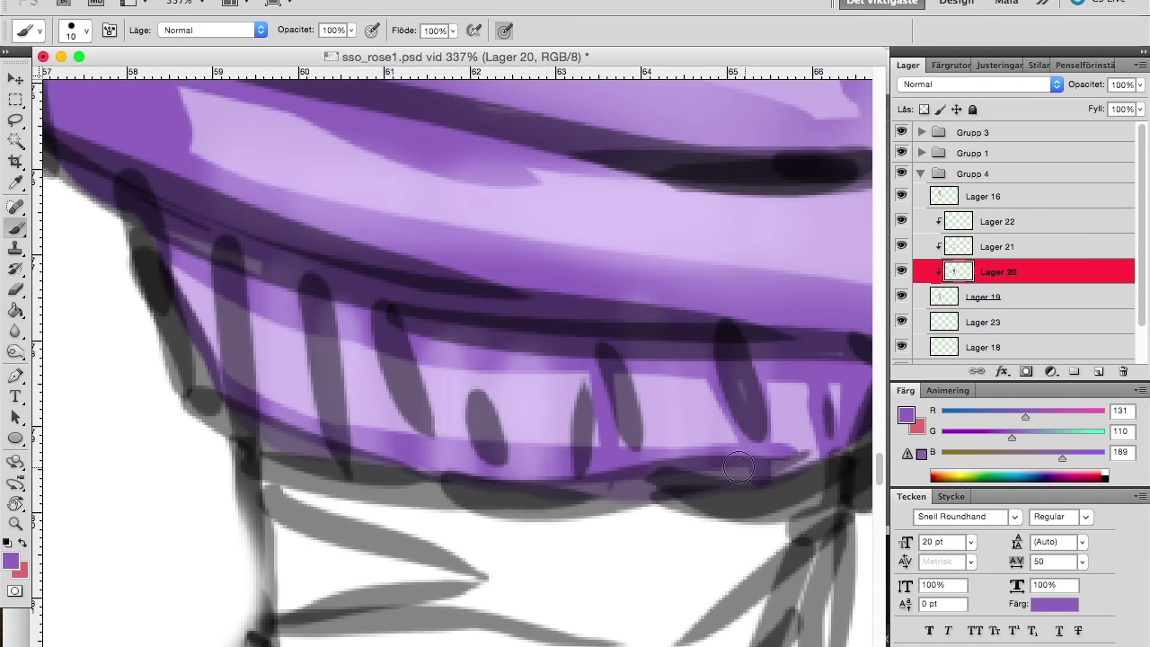
pyautogui.moveTo(413, 360); pyautogui.dragTo(440, 436)
pyautogui.scroll(-5, 681, 411)
# Hide Lager 22 and Lager 21, then cover the raised sleeve's cuff with dark purple on Lager 20.
pyautogui.click(901, 221)
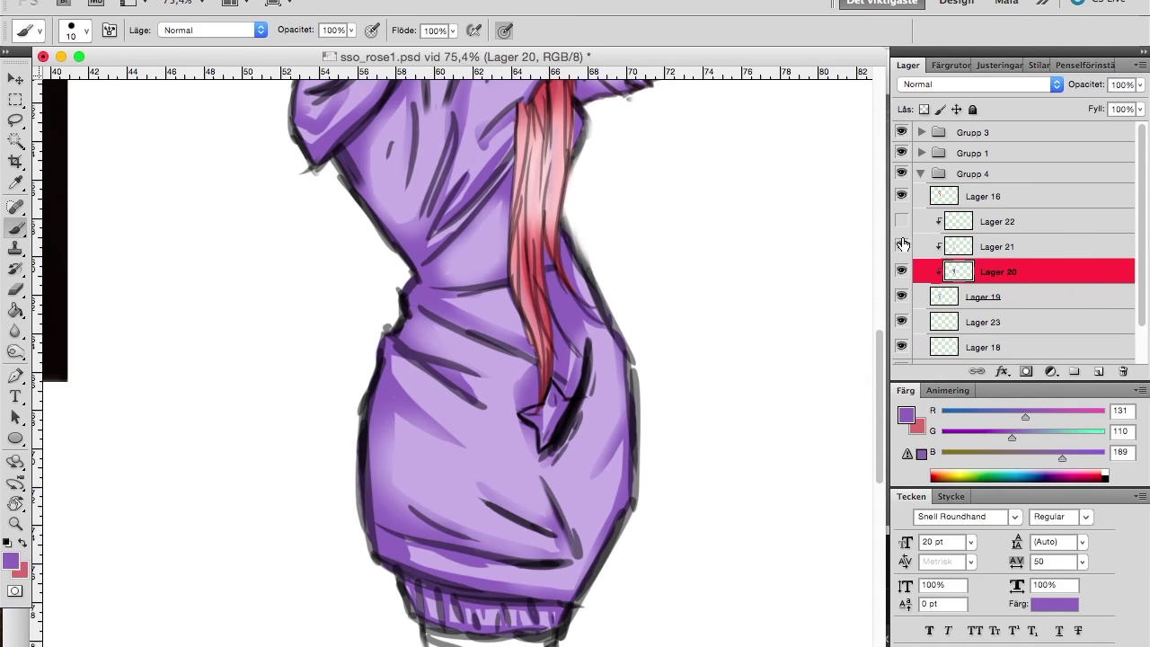
pyautogui.rightClick(476, 451)
pyautogui.press('Escape')
pyautogui.scroll(4, 444, 611)
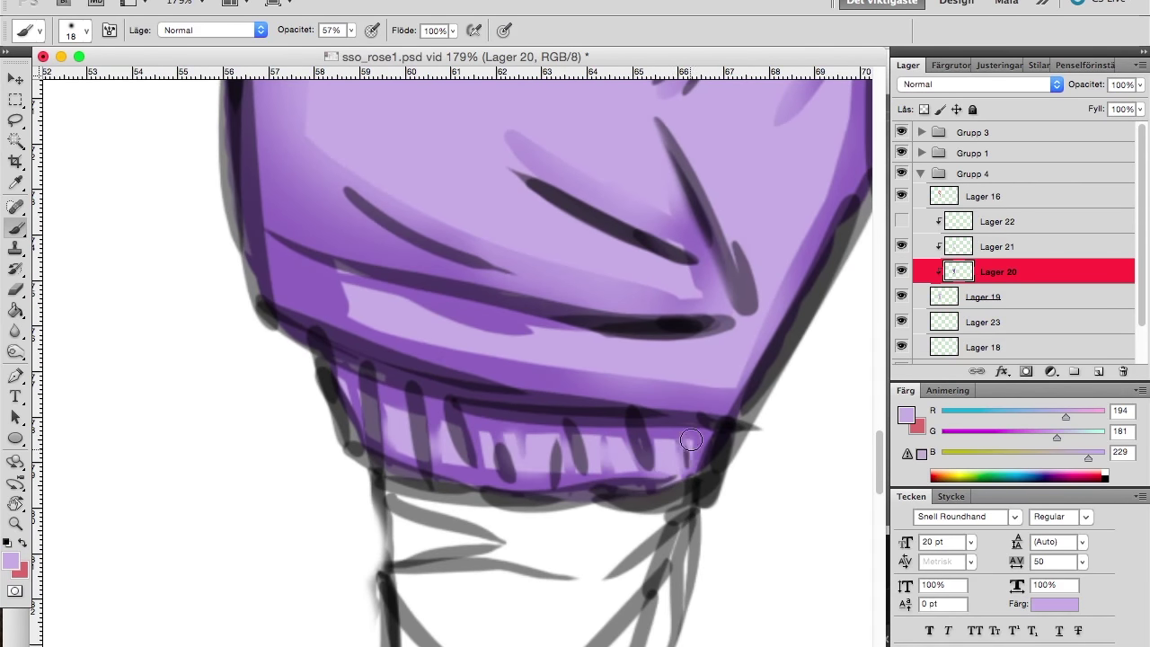
pyautogui.hscroll(10, 629, 423)
pyautogui.click(902, 246)
pyautogui.keyDown('alt'); pyautogui.click(503, 404); pyautogui.keyUp('alt')
pyautogui.moveTo(521, 378); pyautogui.dragTo(501, 409)
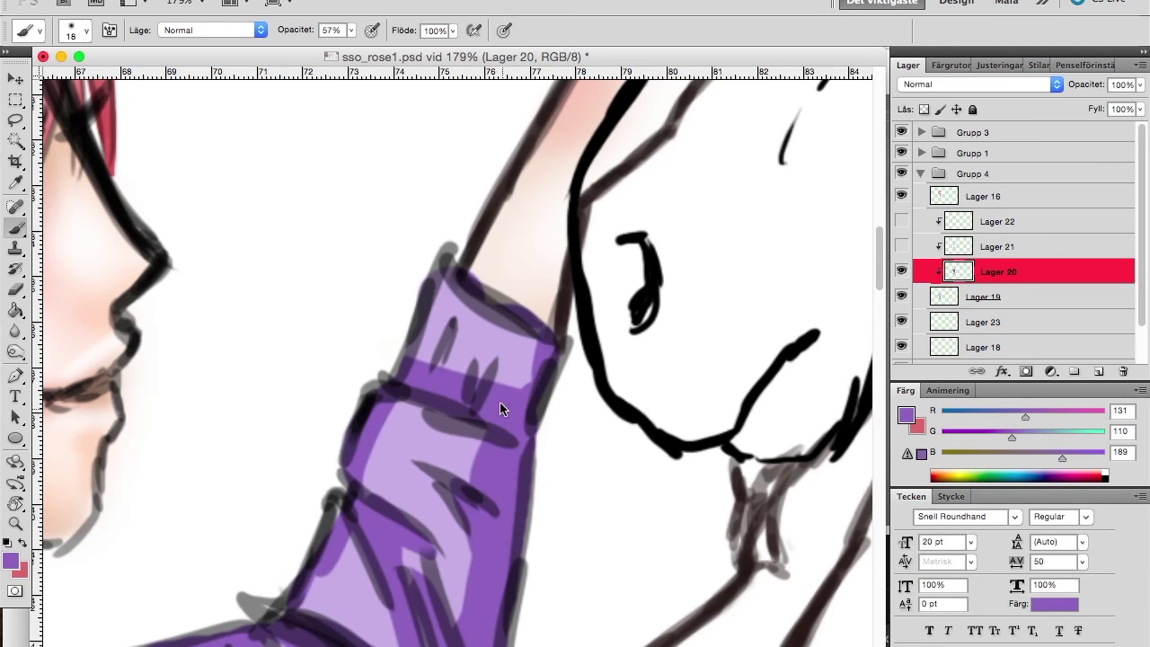
pyautogui.rightClick(441, 374)
pyautogui.press('Escape')
# Show and select Lager 21 and sample the sleeve's light purple for a soft 18 px brush at 57% opacity.
pyautogui.click(902, 247)
pyautogui.click(997, 246)
pyautogui.keyDown('alt'); pyautogui.click(404, 422); pyautogui.keyUp('alt')
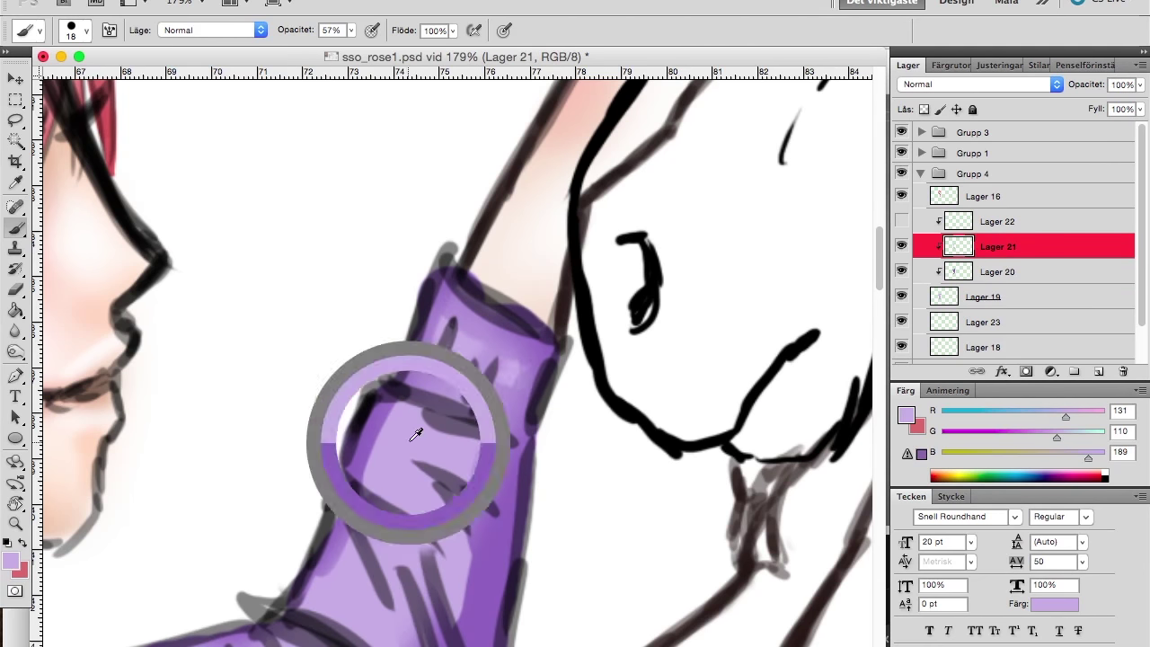
pyautogui.rightClick(494, 370)
pyautogui.press('Escape')
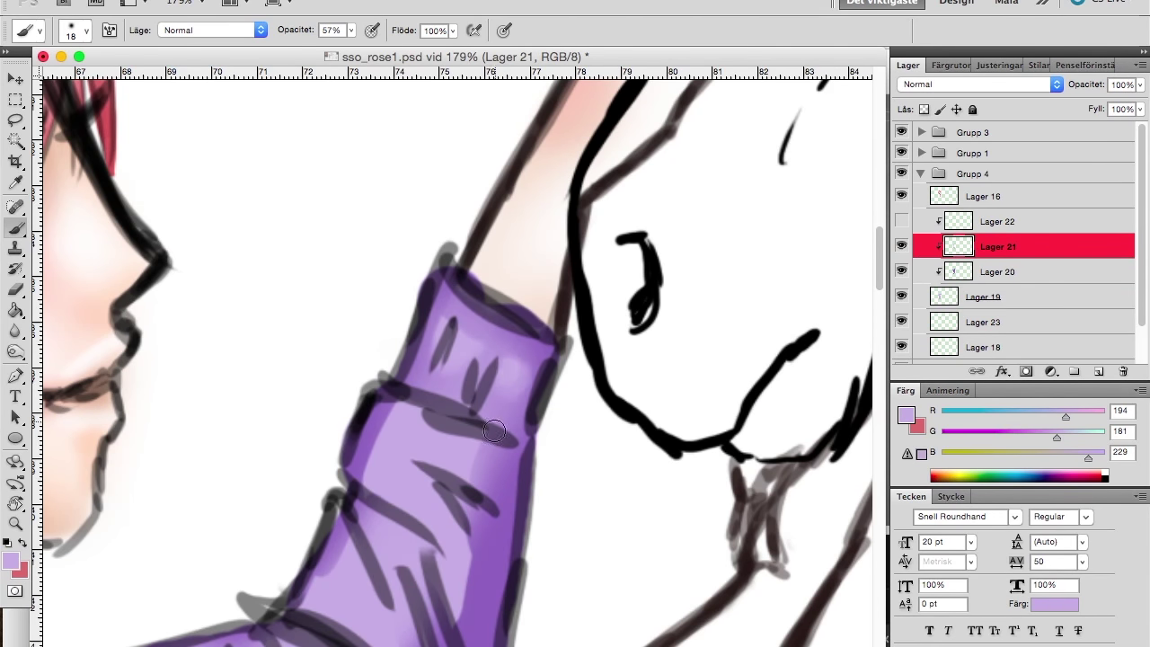
pyautogui.hotkey('ctrl', '0')
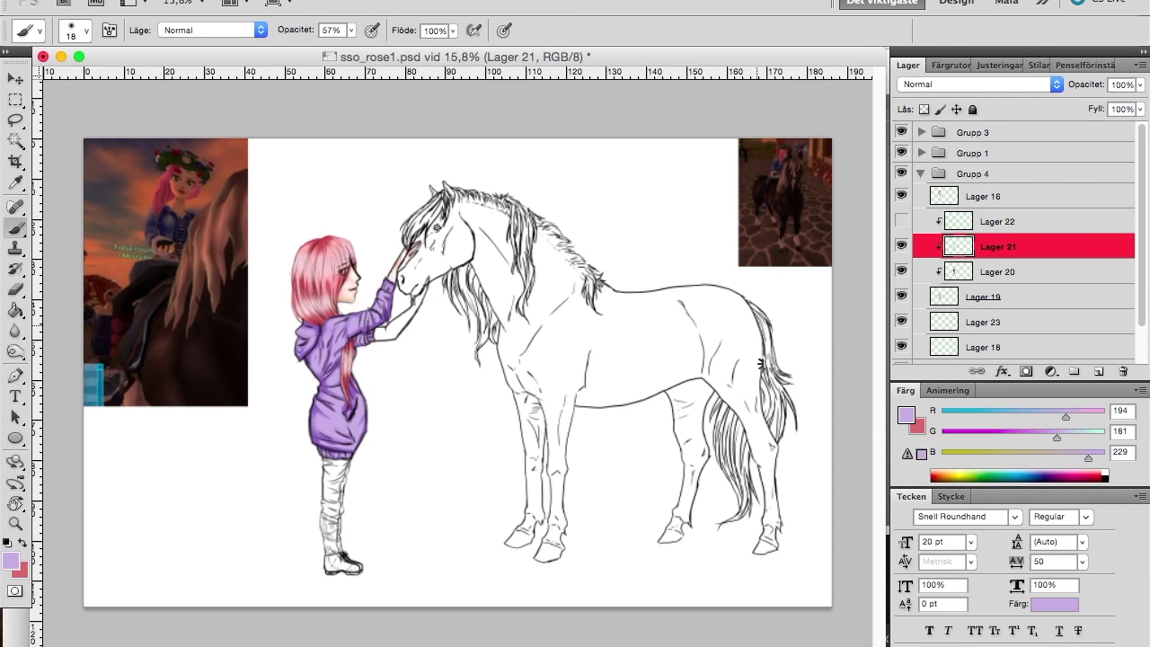
# Paint brown skin shading (189, 147, 117) over the lower arm and hand on Lager 18 at 32% brush opacity.
pyautogui.moveTo(455, 344); pyautogui.dragTo(647, 360)
pyautogui.click(984, 347)
pyautogui.keyDown('alt'); pyautogui.click(296, 314); pyautogui.keyUp('alt')
pyautogui.click(351, 30)
pyautogui.moveTo(344, 47); pyautogui.dragTo(325, 46)
pyautogui.moveTo(525, 304)
pyautogui.mouseDown()
pyautogui.moveTo(546, 310)
pyautogui.moveTo(492, 350)
pyautogui.moveTo(466, 463)
pyautogui.mouseUp()
pyautogui.click(11, 560)
pyautogui.click(527, 303)
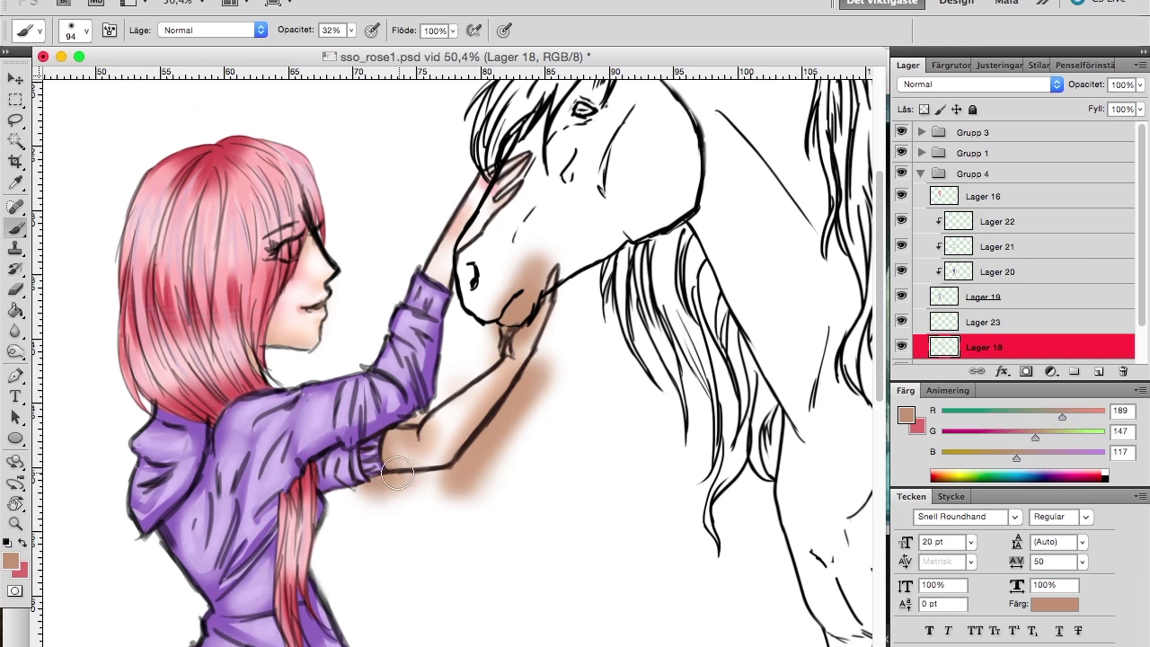
# Clean the skin tone spilling outside the lower arm and paint a near-white highlight (255, 251, 250) along the forearm.
pyautogui.scroll(3, 445, 269)
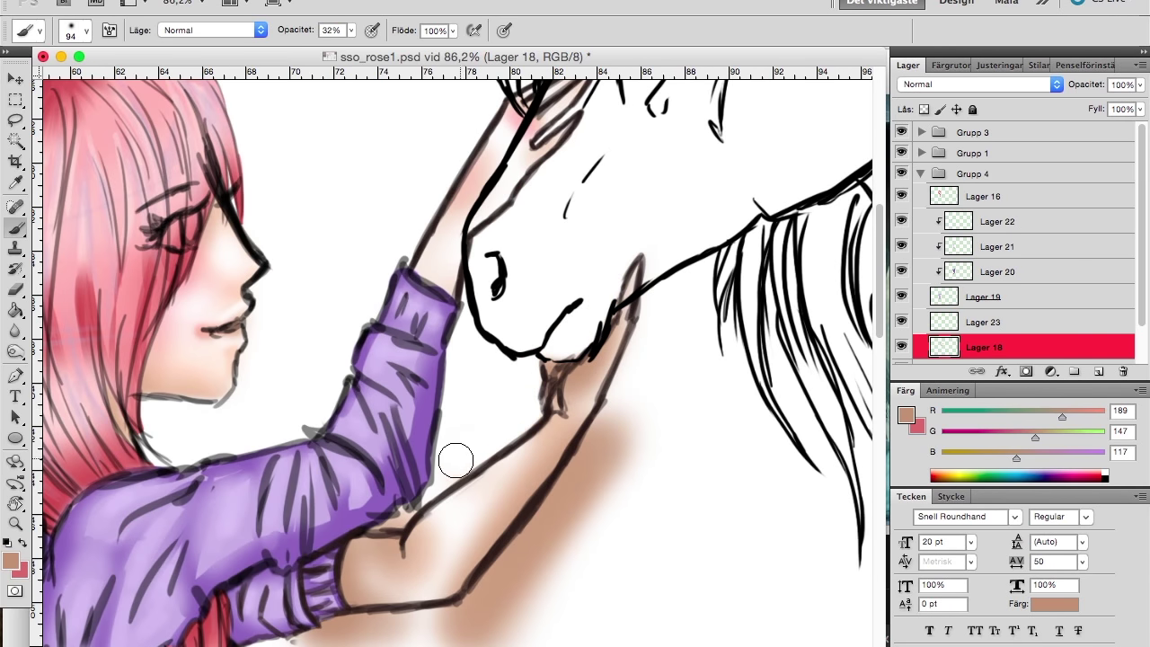
pyautogui.scroll(-3, 626, 428)
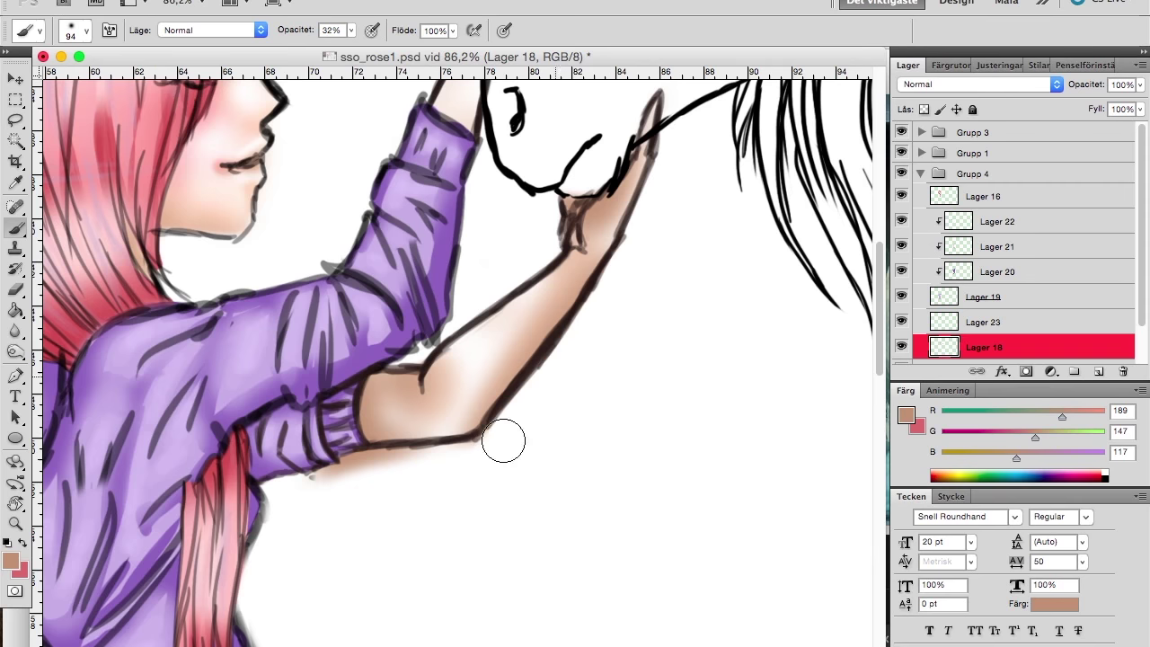
pyautogui.scroll(-1, 522, 319)
pyautogui.scroll(-2, 522, 318)
pyautogui.keyDown('alt'); pyautogui.click(342, 289); pyautogui.keyUp('alt')
pyautogui.moveTo(422, 479); pyautogui.dragTo(483, 442)
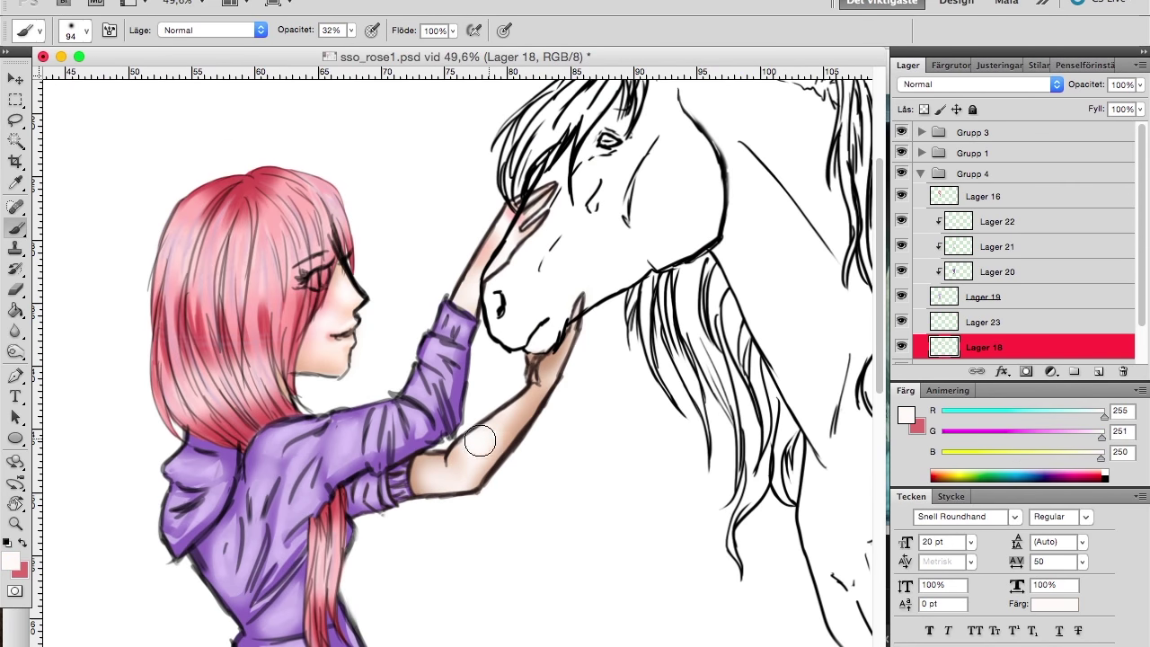
# Set Lager 23's blend mode to Färg and paint pink blush (209, 117, 113) on the lower arm's elbow and palm at 100% opacity.
pyautogui.click(958, 322)
pyautogui.click(979, 84)
pyautogui.click(980, 83)
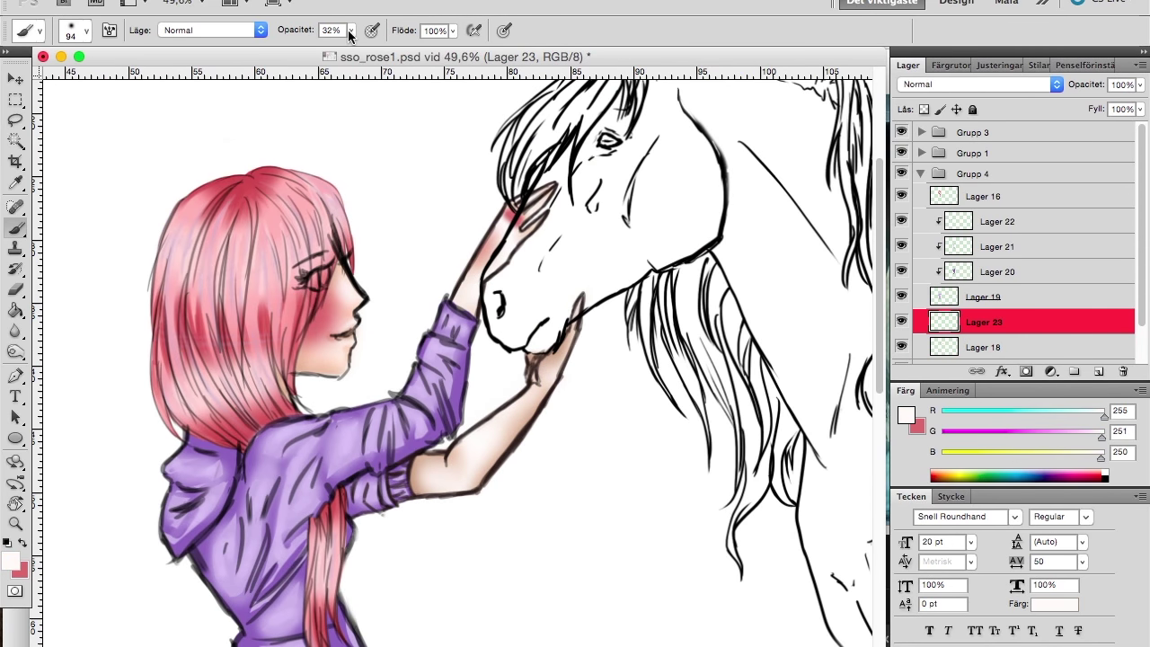
pyautogui.press('0')
pyautogui.keyDown('alt'); pyautogui.click(546, 370); pyautogui.keyUp('alt')
pyautogui.click(980, 83)
pyautogui.click(958, 372)
pyautogui.scroll(3, 539, 360)
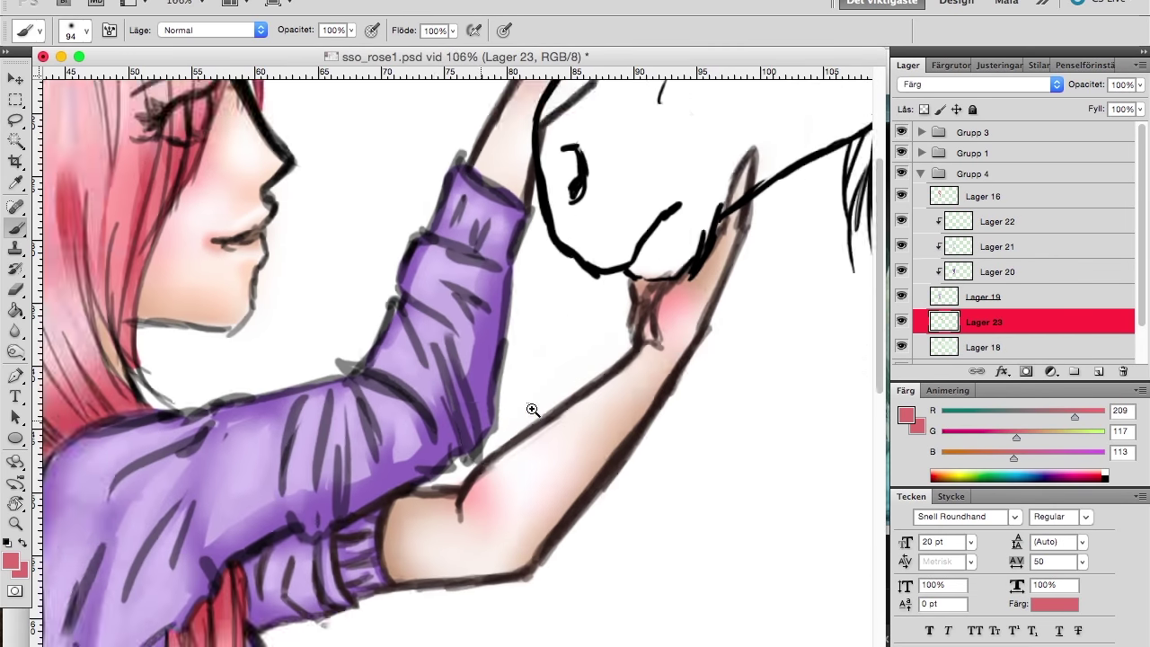
pyautogui.scroll(-5, 635, 298)
pyautogui.moveTo(634, 298); pyautogui.dragTo(610, 309)
# Try other blend modes for Lager 23 and return it to Färg.
pyautogui.click(1030, 90)
pyautogui.click(1010, 331)
pyautogui.click(979, 84)
pyautogui.click(962, 428)
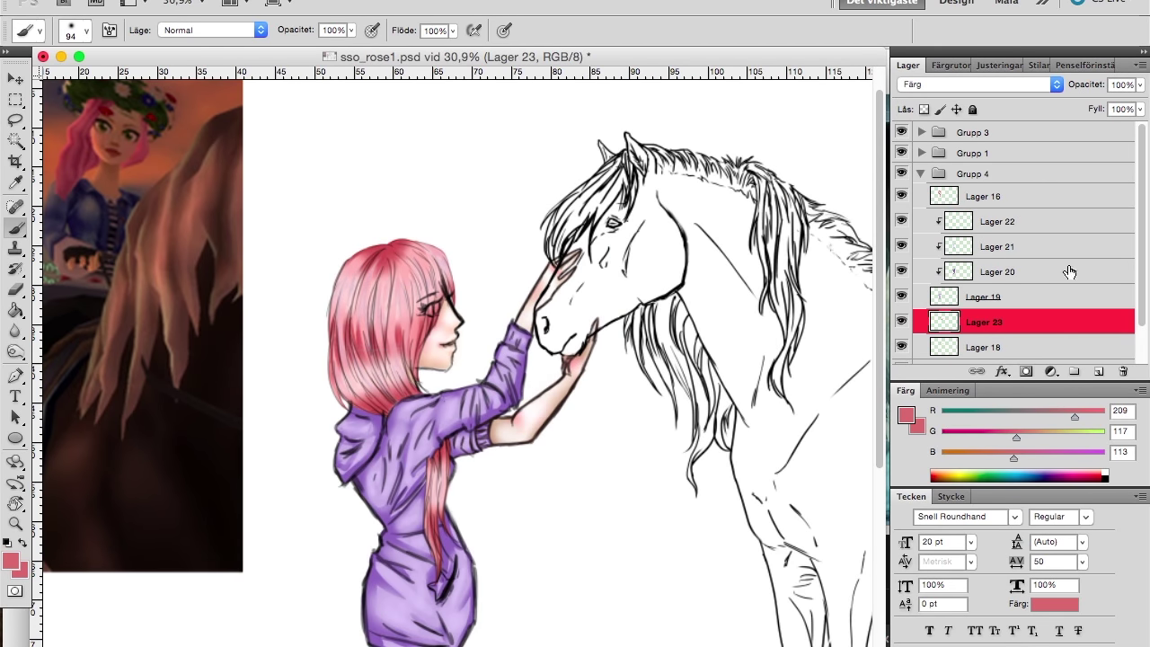
# Merge Lager 23 into Lager 18 and merge the hoodie's clipping-mask layers into Lager 19.
pyautogui.scroll(-3, 1022, 273)
pyautogui.rightClick(989, 319)
pyautogui.click(890, 620)
pyautogui.rightClick(1048, 307)
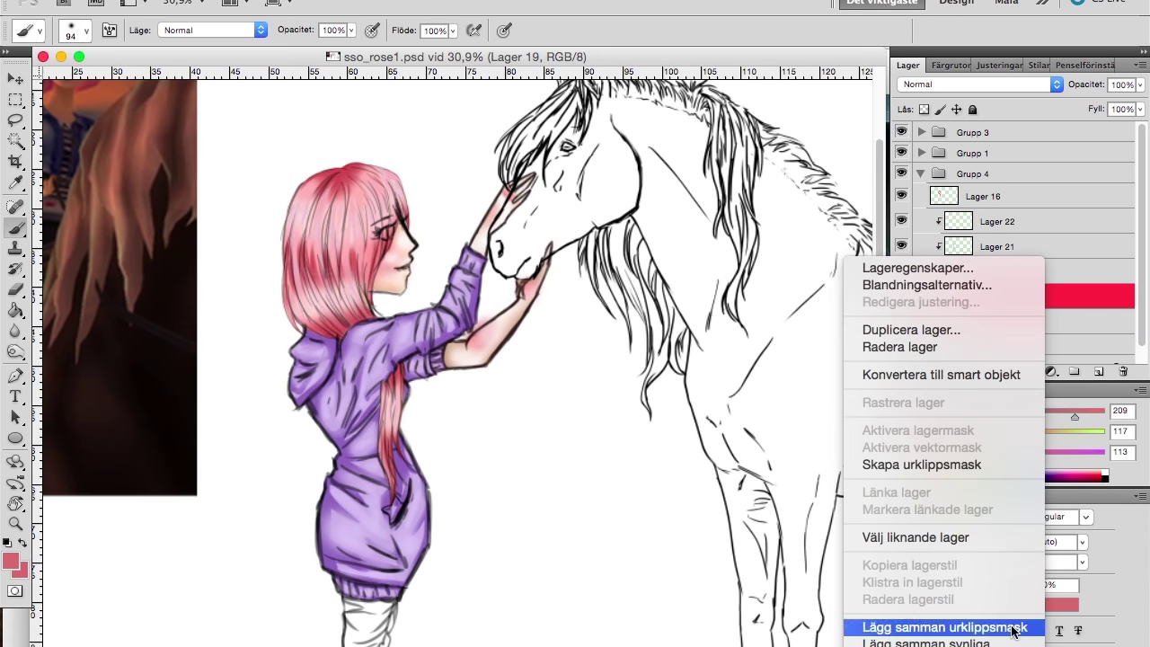
pyautogui.click(988, 623)
# Hide Grupp 3 and clean the skin colour spilling around the lower hand and arm on Lager 18.
pyautogui.click(901, 132)
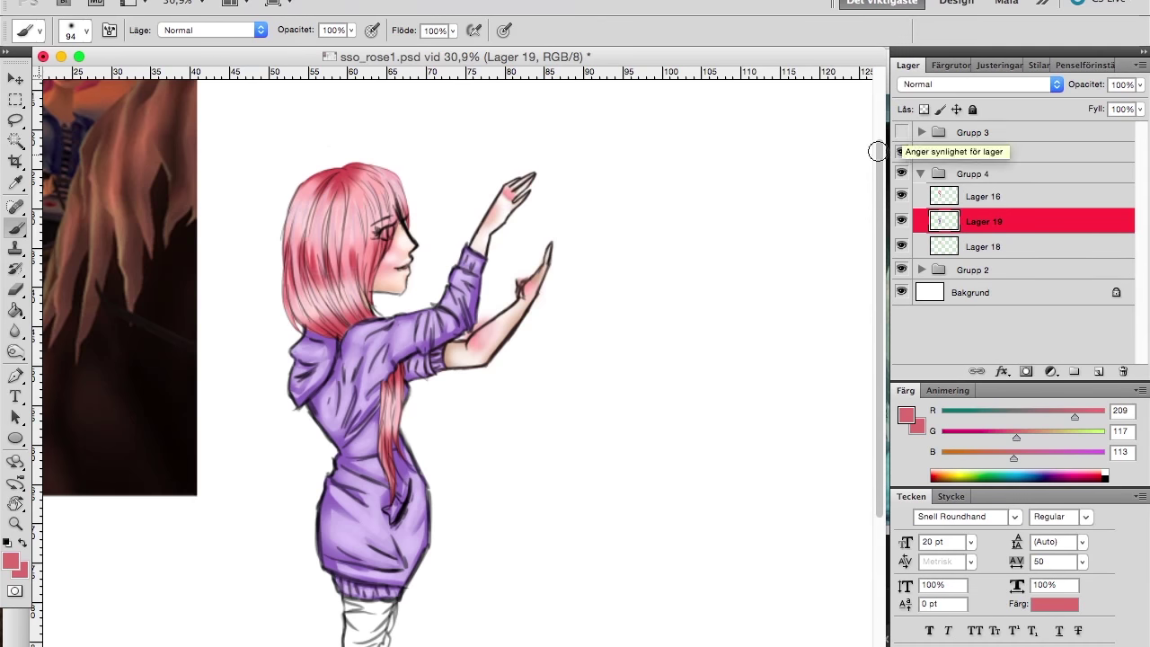
pyautogui.scroll(4, 504, 259)
pyautogui.click(980, 245)
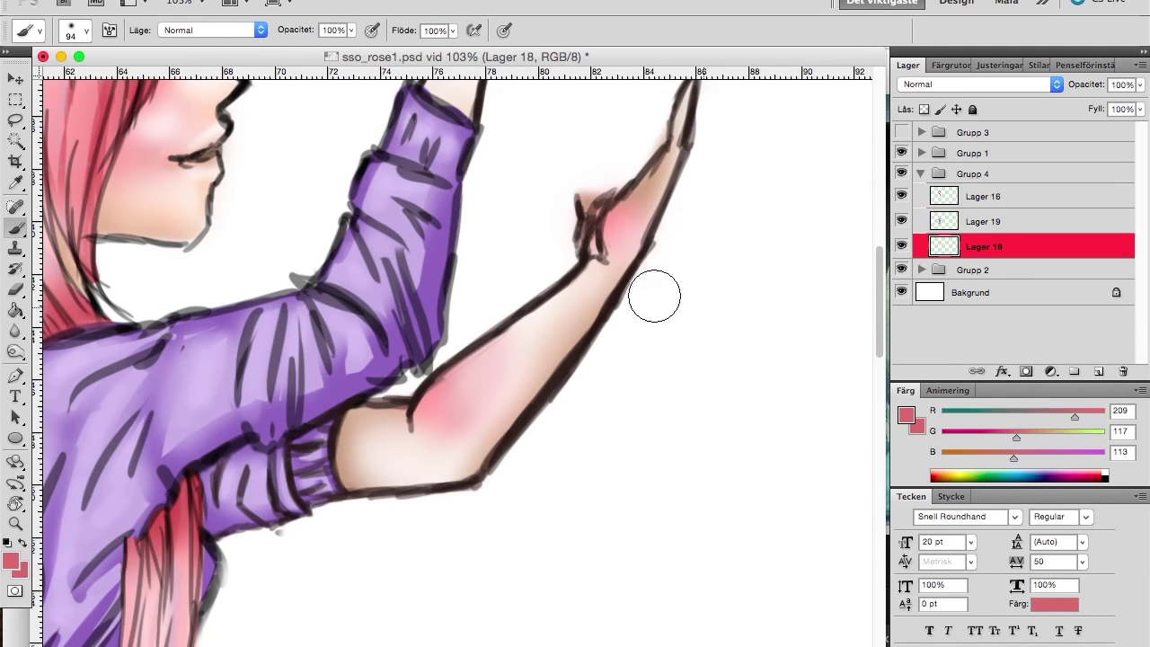
pyautogui.moveTo(570, 196); pyautogui.dragTo(551, 398)
pyautogui.scroll(-5, 390, 366)
pyautogui.click(901, 132)
pyautogui.click(901, 132)
# Create a new layer above Lager 19 and set the foreground colour to light yellow (255, 240, 142).
pyautogui.moveTo(405, 511)
pyautogui.mouseDown()
pyautogui.moveTo(630, 224)
pyautogui.moveTo(589, 39)
pyautogui.mouseUp()
pyautogui.click(984, 221)
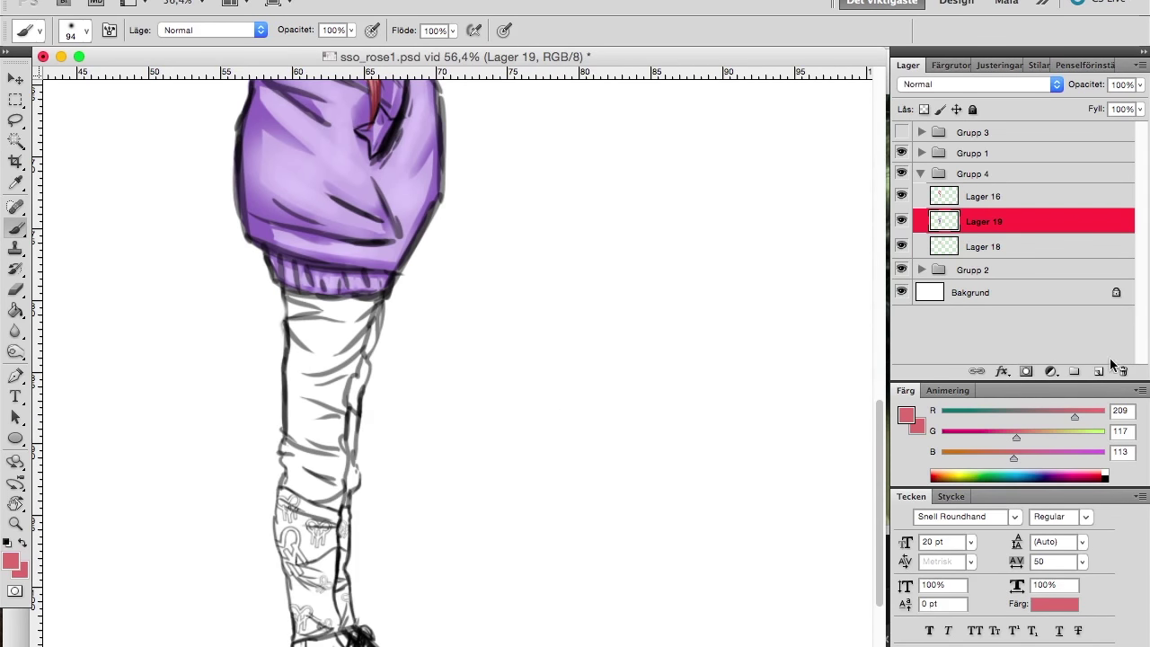
pyautogui.click(1098, 371)
pyautogui.click(9, 560)
pyautogui.click(320, 583)
pyautogui.click(321, 588)
pyautogui.click(171, 389)
pyautogui.click(493, 378)
pyautogui.scroll(8, 503, 153)
pyautogui.press('b')
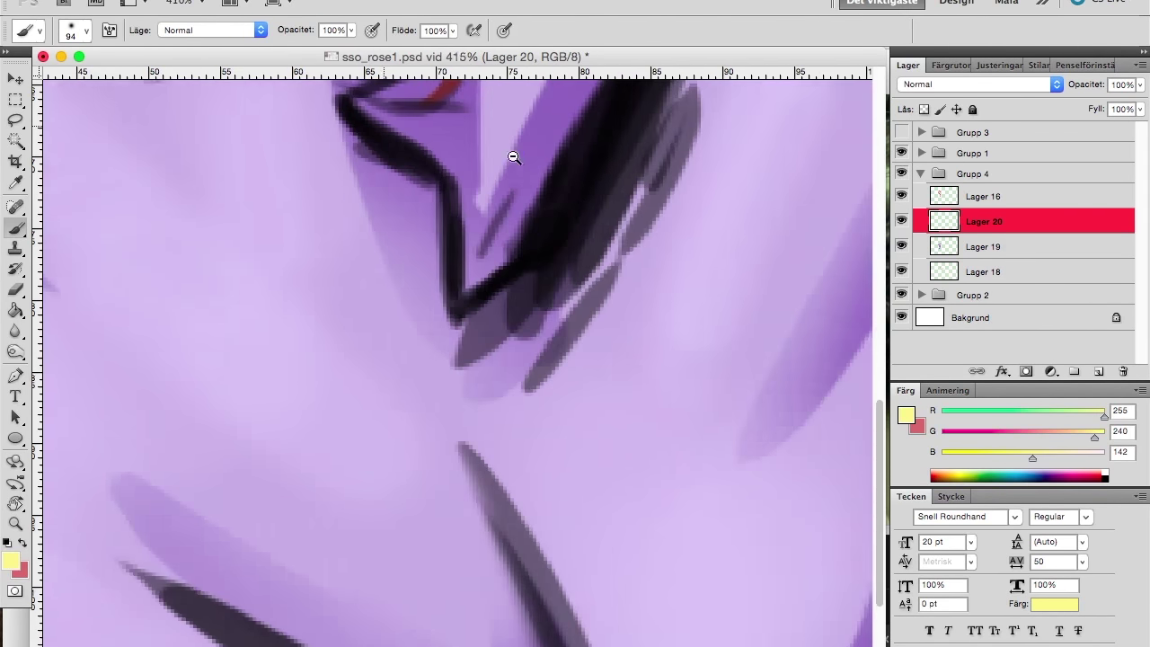
# Reduce the brush size to 19 px and fill the star on the hoodie's pocket with light yellow on Lager 20.
pyautogui.press('[')
pyautogui.press('[')
pyautogui.press('[')
pyautogui.moveTo(376, 337)
pyautogui.mouseDown()
pyautogui.moveTo(434, 240)
pyautogui.moveTo(422, 179)
pyautogui.mouseUp()
pyautogui.scroll(3, 449, 252)
pyautogui.hscroll(-2, 449, 251)
pyautogui.moveTo(405, 297)
pyautogui.mouseDown()
pyautogui.moveTo(377, 432)
pyautogui.moveTo(413, 558)
pyautogui.mouseUp()
# Move Lager 17 out of Grupp 1 into Grupp 4, directly below Lager 16.
pyautogui.click(922, 153)
pyautogui.click(901, 200)
pyautogui.click(902, 201)
pyautogui.click(917, 226)
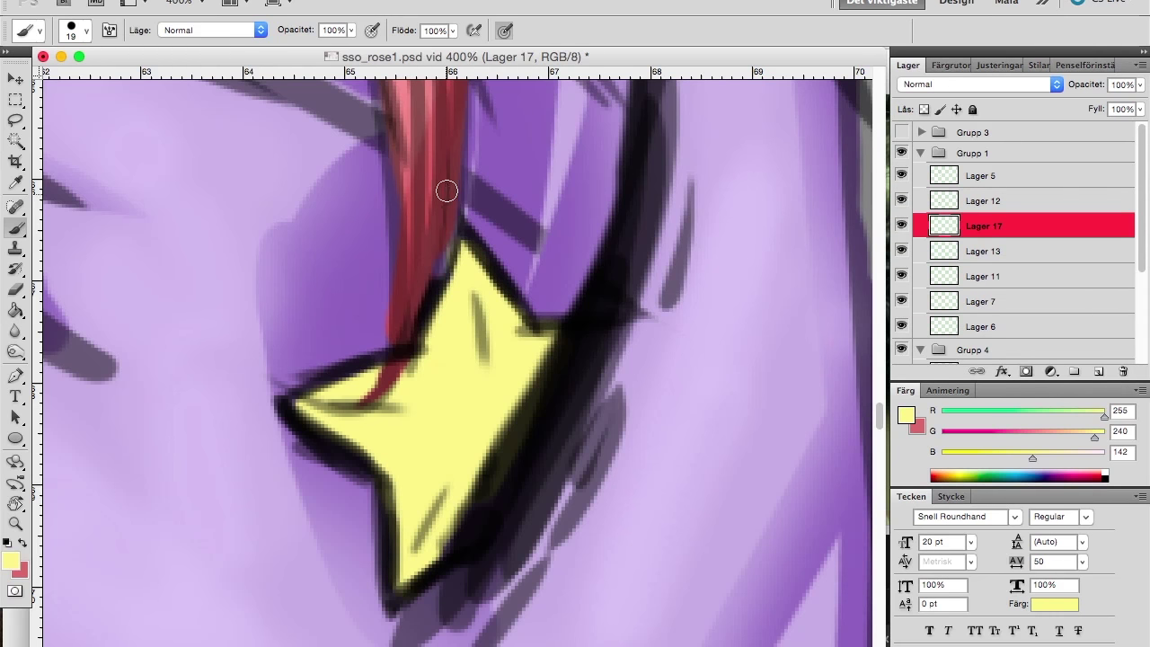
pyautogui.scroll(2, 442, 290)
pyautogui.scroll(-1, 1015, 269)
pyautogui.moveTo(983, 352)
pyautogui.mouseDown()
pyautogui.moveTo(984, 215)
pyautogui.moveTo(1008, 219)
pyautogui.moveTo(954, 338)
pyautogui.mouseUp()
pyautogui.click(984, 352)
pyautogui.moveTo(488, 346)
pyautogui.mouseDown()
pyautogui.moveTo(369, 437)
pyautogui.moveTo(441, 584)
pyautogui.mouseUp()
# Create a new layer clipped to Lager 20 and set the foreground colour to peach (255, 185, 142).
pyautogui.scroll(-8, 576, 360)
pyautogui.hotkey('ctrl', 'shift', 'alt', 'n')
pyautogui.keyDown('alt'); pyautogui.click(917, 258); pyautogui.keyUp('alt')
pyautogui.scroll(8, 471, 341)
pyautogui.click(10, 562)
pyautogui.click(170, 390)
pyautogui.click(424, 378)
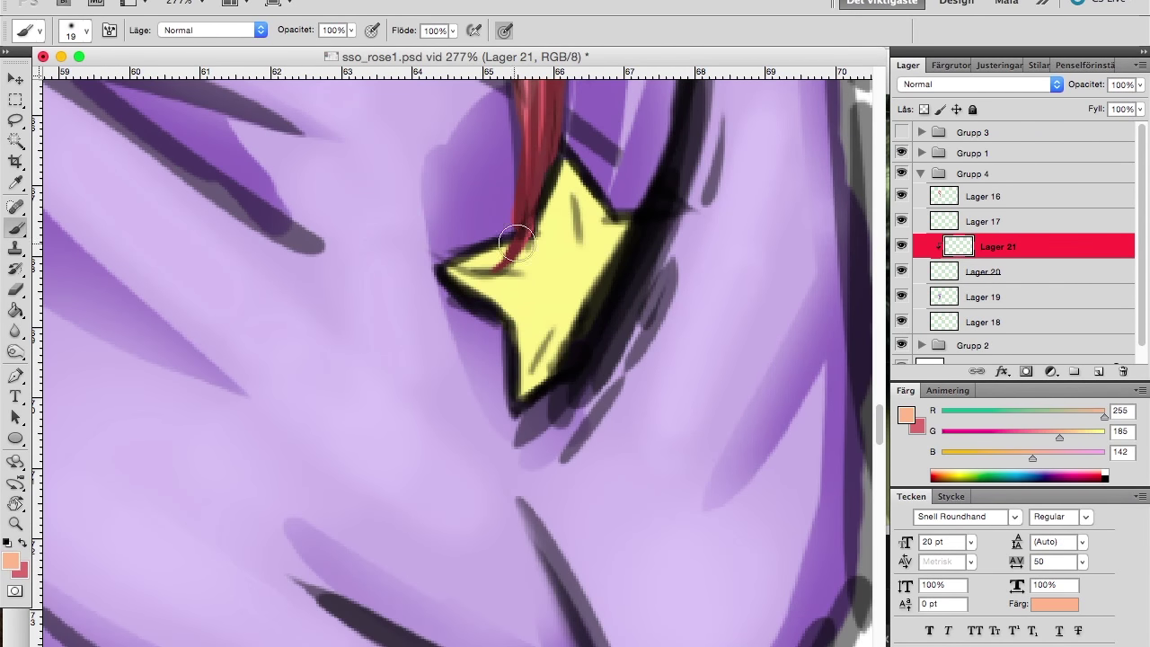
# Set the foreground colour to light orange (255, 198, 142) and shade the star's centre with a soft 40 px brush.
pyautogui.moveTo(504, 234); pyautogui.dragTo(496, 329)
pyautogui.hotkey('ctrl', 'z')
pyautogui.press('i')
pyautogui.click(11, 561)
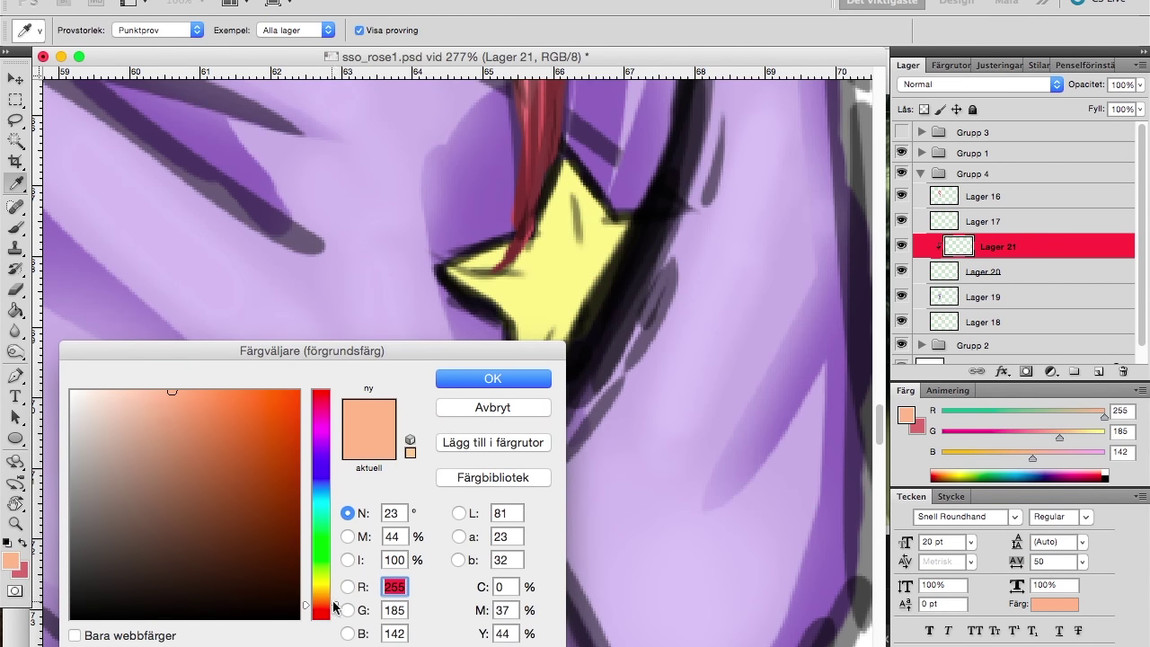
pyautogui.moveTo(345, 611); pyautogui.dragTo(344, 607)
pyautogui.click(493, 378)
pyautogui.press('b')
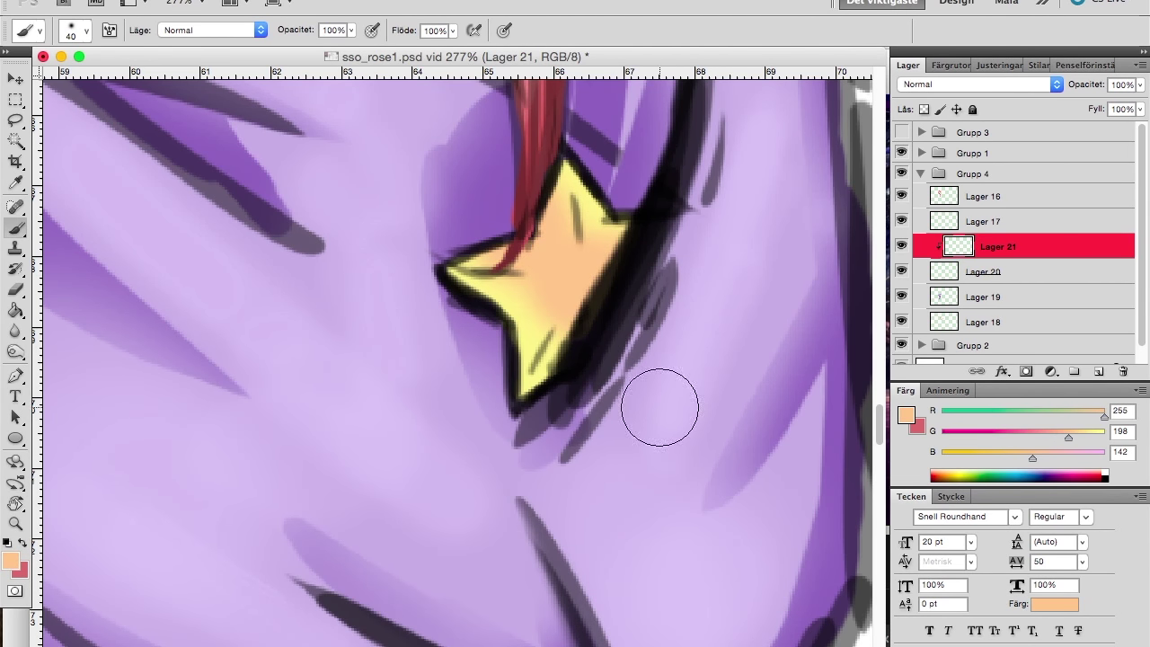
# Lower the brush opacity to 53% and deepen the star's shading with a stronger orange on Lager 21.
pyautogui.click(351, 30)
pyautogui.click(311, 49)
pyautogui.click(11, 562)
pyautogui.click(210, 398)
pyautogui.click(454, 377)
pyautogui.moveTo(575, 225)
pyautogui.mouseDown()
pyautogui.moveTo(565, 270)
pyautogui.moveTo(494, 332)
pyautogui.mouseUp()
# Create a new clipped layer above Lager 21 and outline a shape inside the star in pale yellow (255, 245, 195) at 79% brush opacity.
pyautogui.keyDown('alt'); pyautogui.click(466, 267); pyautogui.keyUp('alt')
pyautogui.click(500, 333)
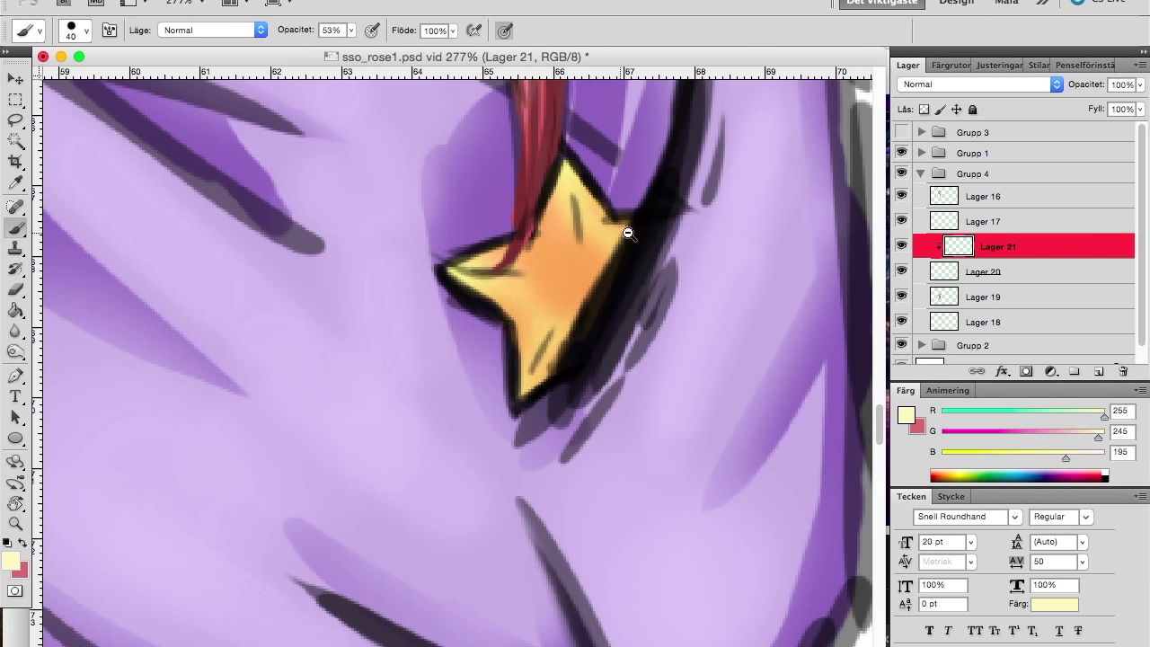
pyautogui.scroll(3, 532, 288)
pyautogui.hotkey('ctrl', 'shift', 'alt', 'n')
pyautogui.press('7')
pyautogui.press('9')
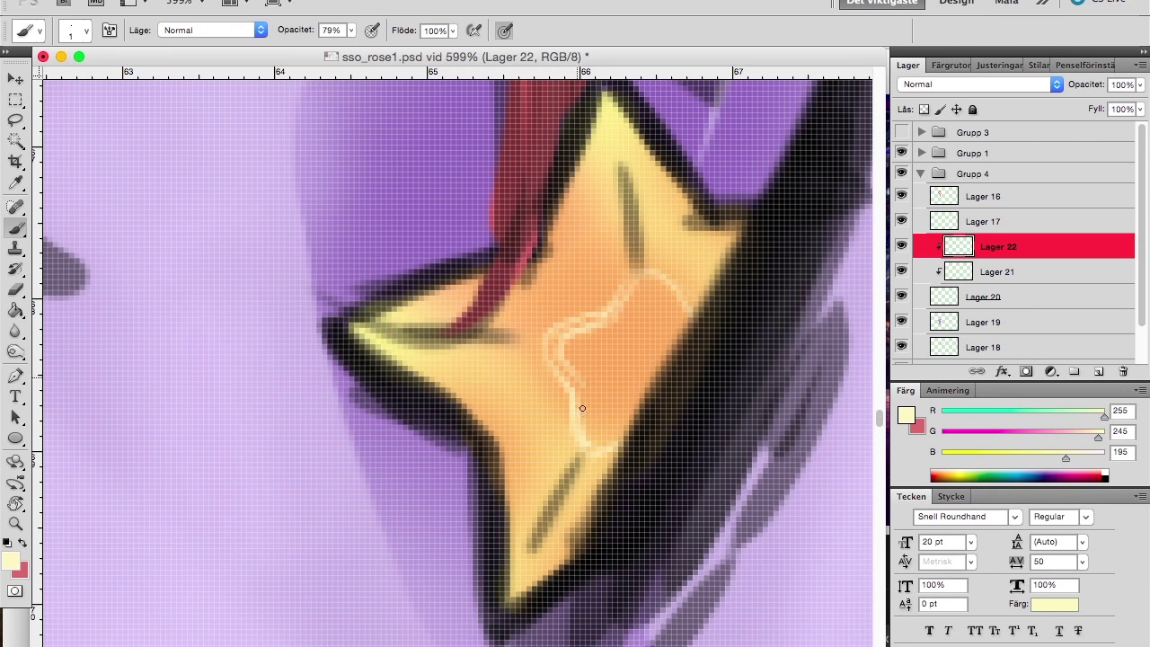
pyautogui.scroll(-5, 650, 350)
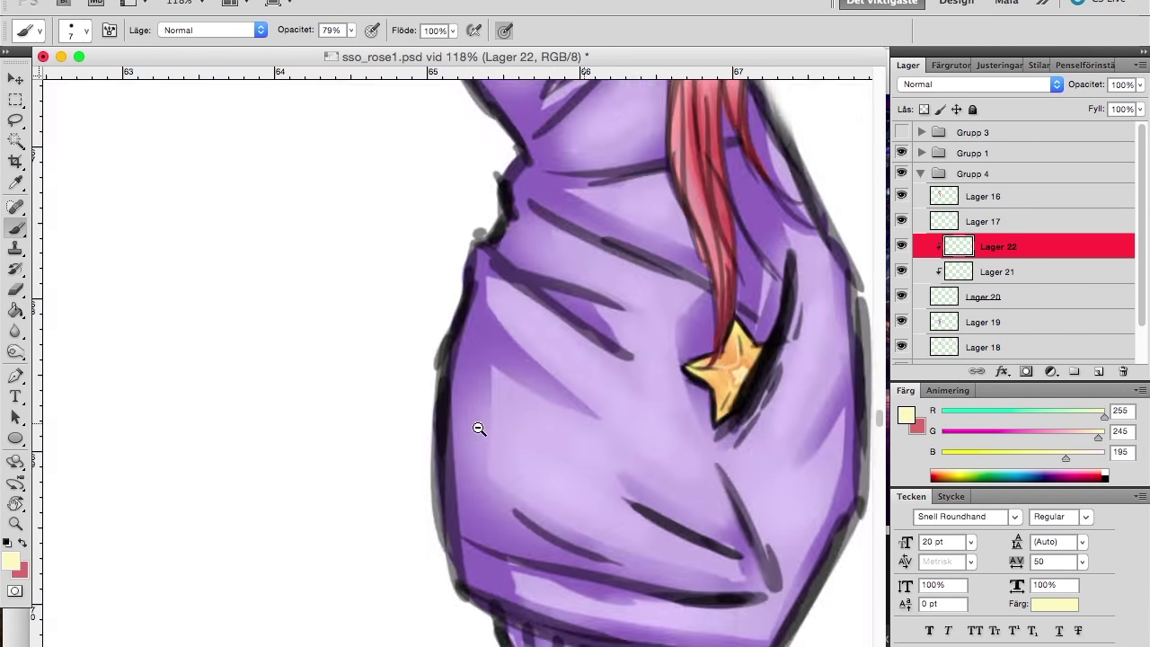
# Paint pale yellow highlight patches and thin lines across the star on Lager 22 with a 1 px brush.
pyautogui.scroll(6, 687, 216)
pyautogui.press('[')
pyautogui.press('[')
pyautogui.press('[')
pyautogui.press('[')
pyautogui.press('[')
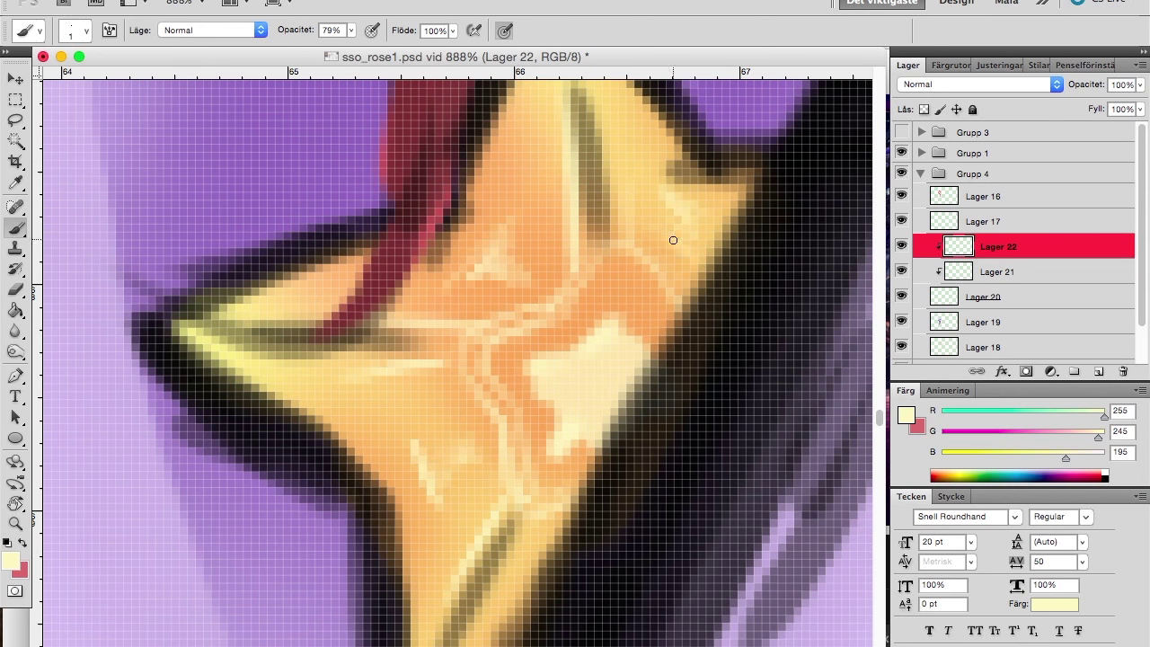
# Set the foreground colour to white (255, 255, 255) and add fine highlights and small rings to the star.
pyautogui.scroll(-2, 673, 240)
pyautogui.click(351, 30)
pyautogui.click(11, 562)
pyautogui.click(77, 395)
pyautogui.click(495, 377)
pyautogui.moveTo(597, 286); pyautogui.dragTo(535, 317)
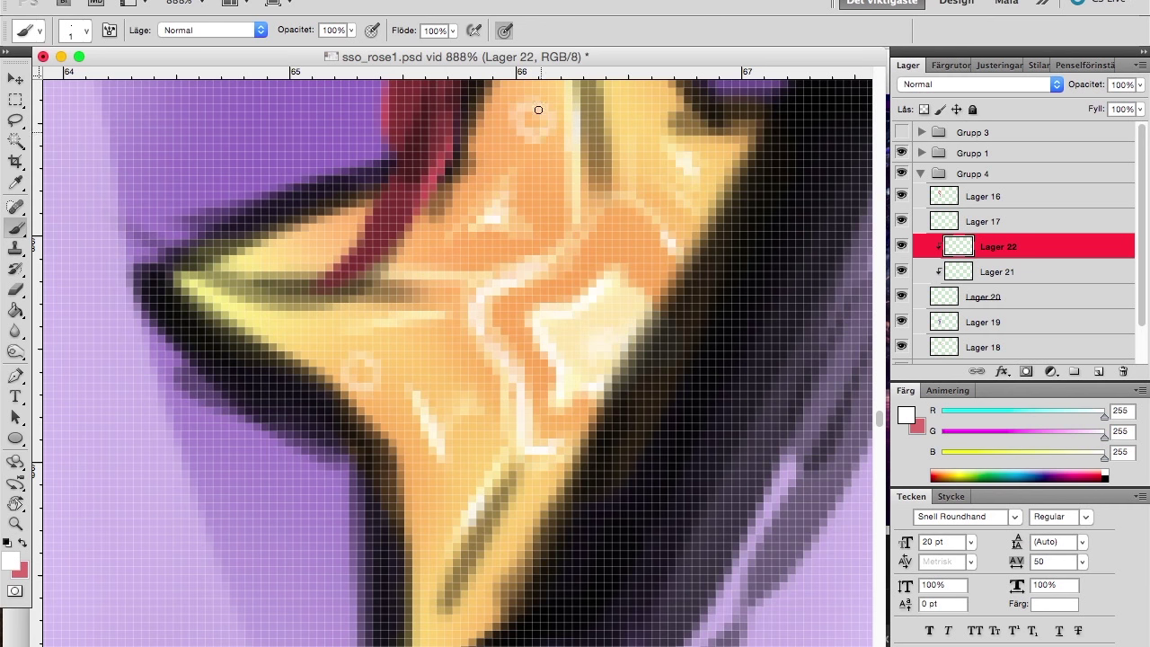
pyautogui.scroll(-5, 368, 393)
pyautogui.scroll(5, 424, 352)
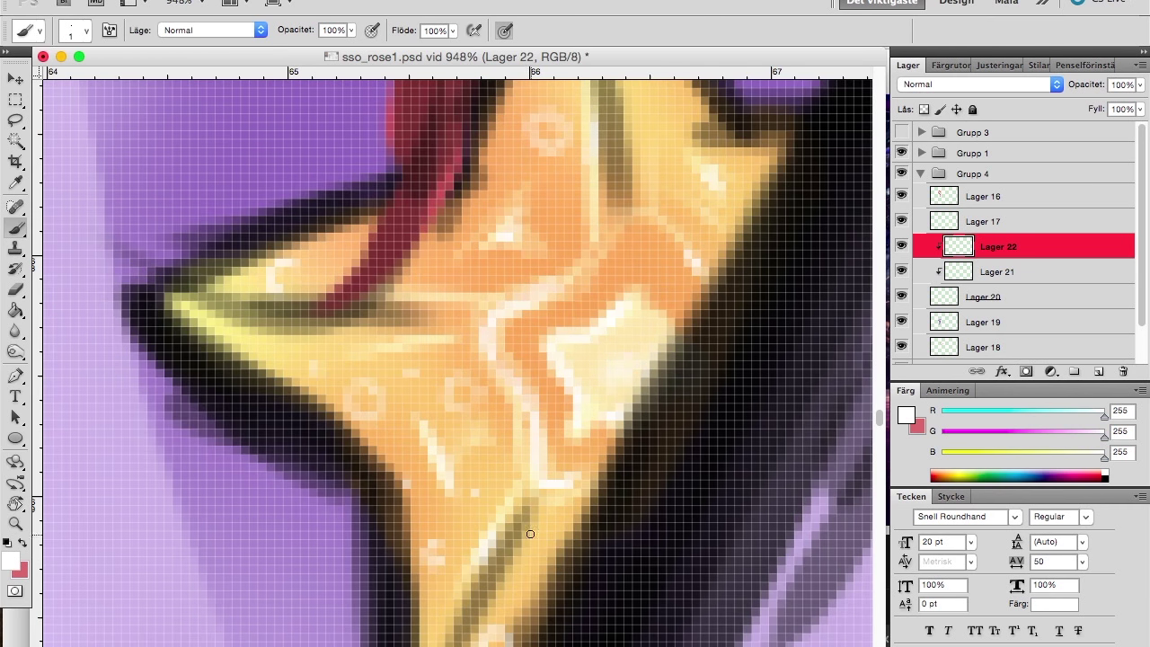
pyautogui.scroll(-5, 513, 200)
pyautogui.scroll(-8, 367, 380)
pyautogui.scroll(2, 467, 299)
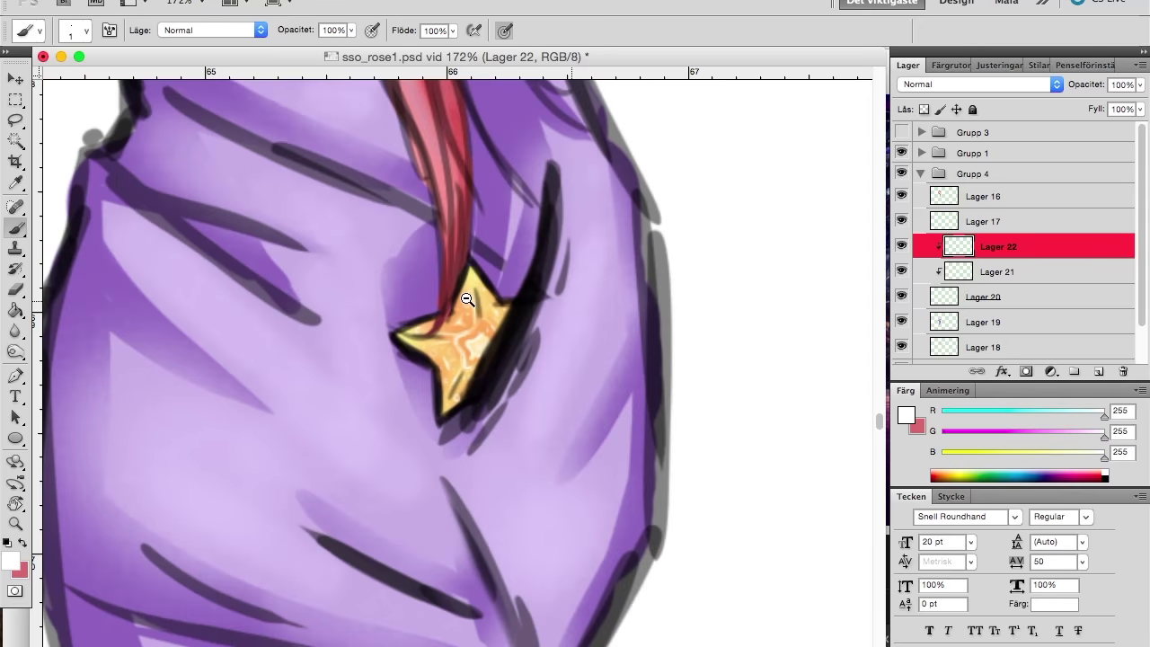
# Merge the star layers Lager 22, Lager 21 and Lager 17 into Lager 20.
pyautogui.scroll(-10, 468, 300)
pyautogui.scroll(6, 359, 503)
pyautogui.hotkey('ctrl', 'e')
pyautogui.hotkey('ctrl', 'e')
pyautogui.click(1004, 221)
pyautogui.hotkey('ctrl', 'e')
# Fill the girl's trousers on Lager 18 with dark grey (65, 64, 56) using a hard 35 px brush.
pyautogui.click(960, 269)
pyautogui.click(11, 561)
pyautogui.click(388, 324)
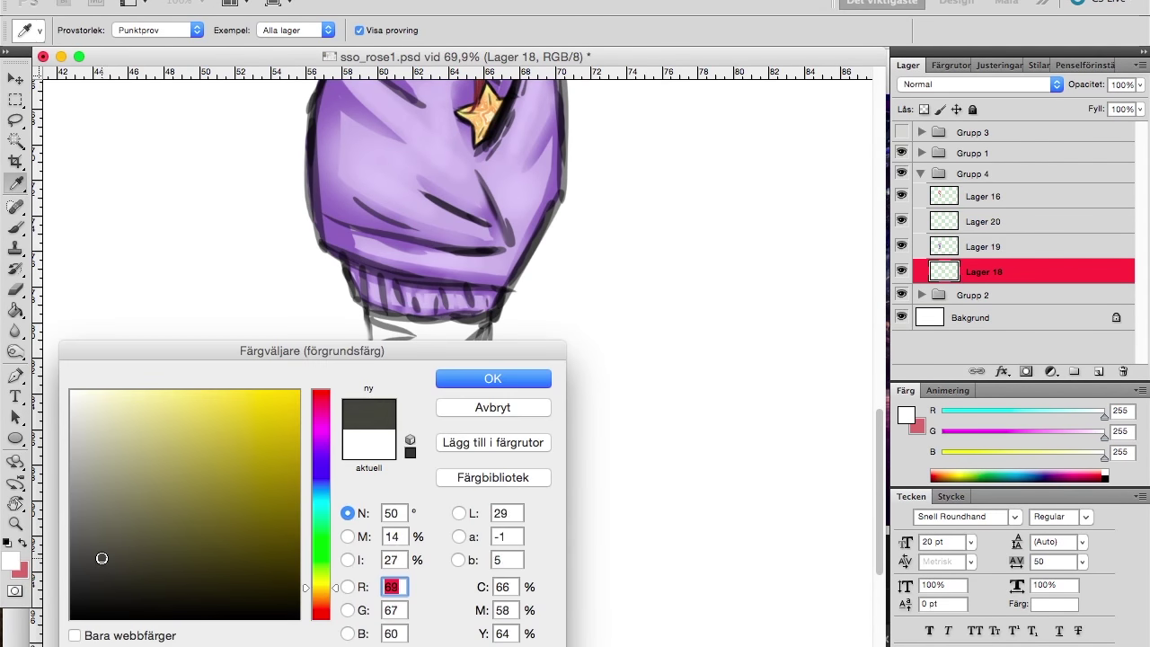
pyautogui.press('Return')
pyautogui.moveTo(392, 390); pyautogui.dragTo(431, 404)
pyautogui.scroll(3, 431, 403)
pyautogui.moveTo(405, 360)
pyautogui.mouseDown()
pyautogui.moveTo(570, 314)
pyautogui.moveTo(344, 241)
pyautogui.moveTo(329, 517)
pyautogui.mouseUp()
pyautogui.moveTo(562, 409); pyautogui.dragTo(517, 531)
pyautogui.scroll(-5, 504, 359)
pyautogui.moveTo(503, 286); pyautogui.dragTo(463, 517)
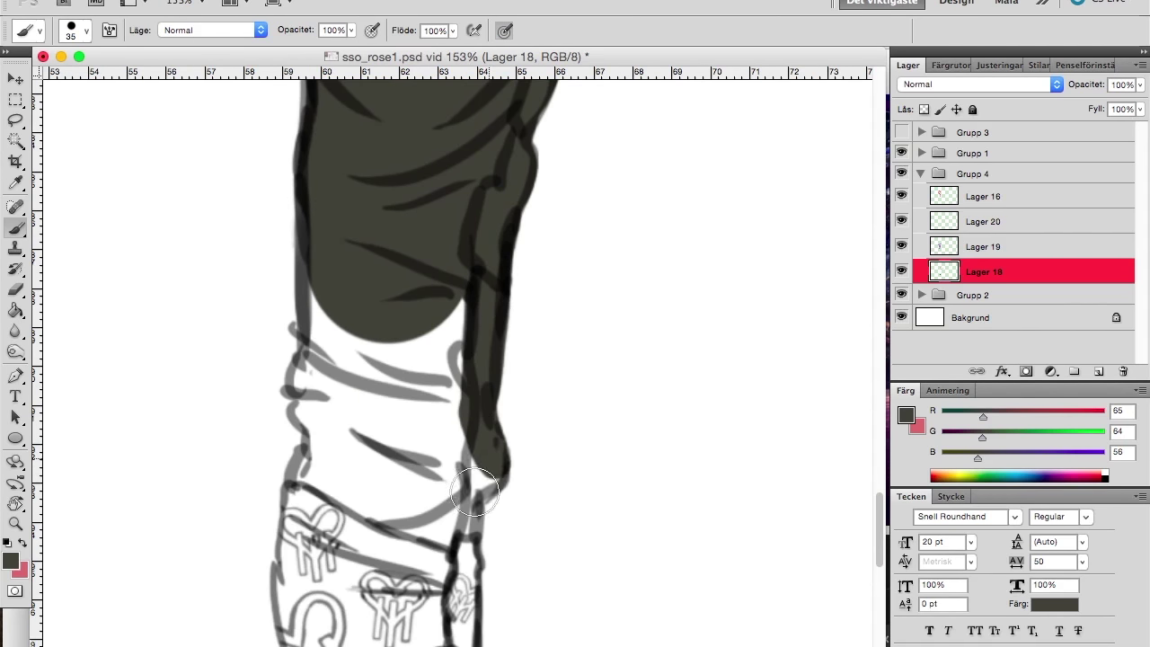
pyautogui.moveTo(498, 463); pyautogui.dragTo(418, 562)
pyautogui.moveTo(287, 341); pyautogui.dragTo(462, 558)
pyautogui.moveTo(288, 238); pyautogui.dragTo(359, 504)
pyautogui.moveTo(355, 431); pyautogui.dragTo(459, 447)
# Create a layer clipped to Lager 18 and start shading the trousers in near-black (43, 42, 38).
pyautogui.click(1098, 371)
pyautogui.hotkey('ctrl', 'alt', 'g')
pyautogui.click(11, 561)
pyautogui.click(97, 552)
pyautogui.press('Return')
pyautogui.moveTo(493, 175)
pyautogui.mouseDown()
pyautogui.moveTo(468, 502)
pyautogui.moveTo(296, 492)
pyautogui.mouseUp()
pyautogui.scroll(-5, 526, 308)
pyautogui.scroll(4, 537, 344)
# Paint near-black fold shadows down the length of the trousers with a hard 17 px brush.
pyautogui.moveTo(508, 206)
pyautogui.mouseDown()
pyautogui.moveTo(374, 227)
pyautogui.moveTo(359, 548)
pyautogui.mouseUp()
pyautogui.scroll(-3, 347, 368)
pyautogui.moveTo(369, 458)
pyautogui.mouseDown()
pyautogui.moveTo(347, 368)
pyautogui.moveTo(449, 395)
pyautogui.mouseUp()
pyautogui.moveTo(453, 266); pyautogui.dragTo(368, 378)
pyautogui.scroll(3, 356, 405)
pyautogui.moveTo(512, 341); pyautogui.dragTo(357, 453)
pyautogui.moveTo(370, 404); pyautogui.dragTo(500, 318)
pyautogui.moveTo(527, 238); pyautogui.dragTo(399, 284)
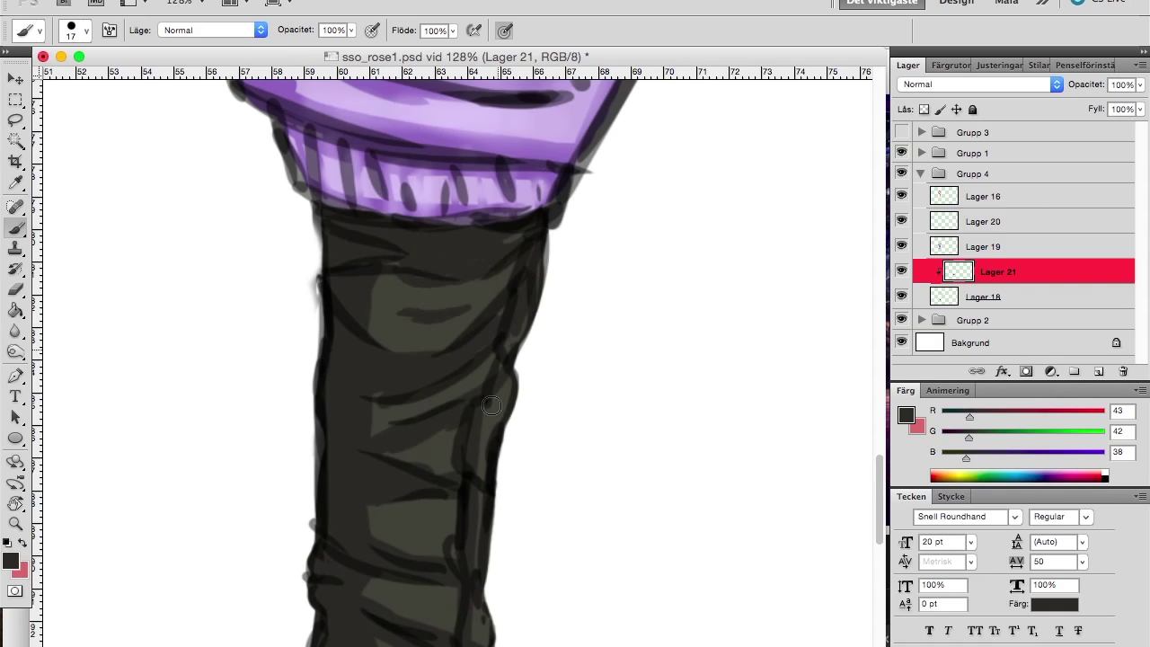
pyautogui.scroll(-3, 485, 360)
pyautogui.scroll(-2, 516, 407)
pyautogui.scroll(2, 516, 407)
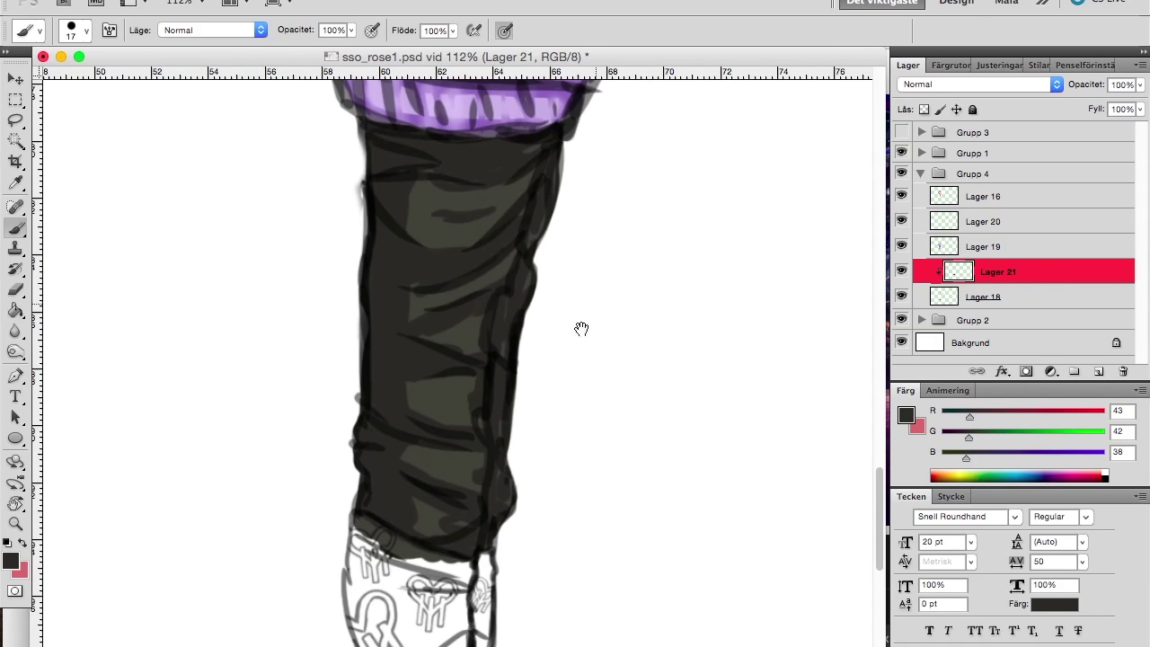
# Create clipped layer Lager 22 and blend the trouser folds in dark grey (65, 64, 56) with a soft 38 px brush at 81% opacity.
pyautogui.moveTo(581, 329); pyautogui.dragTo(547, 410)
pyautogui.press('super+alt+shift+n')
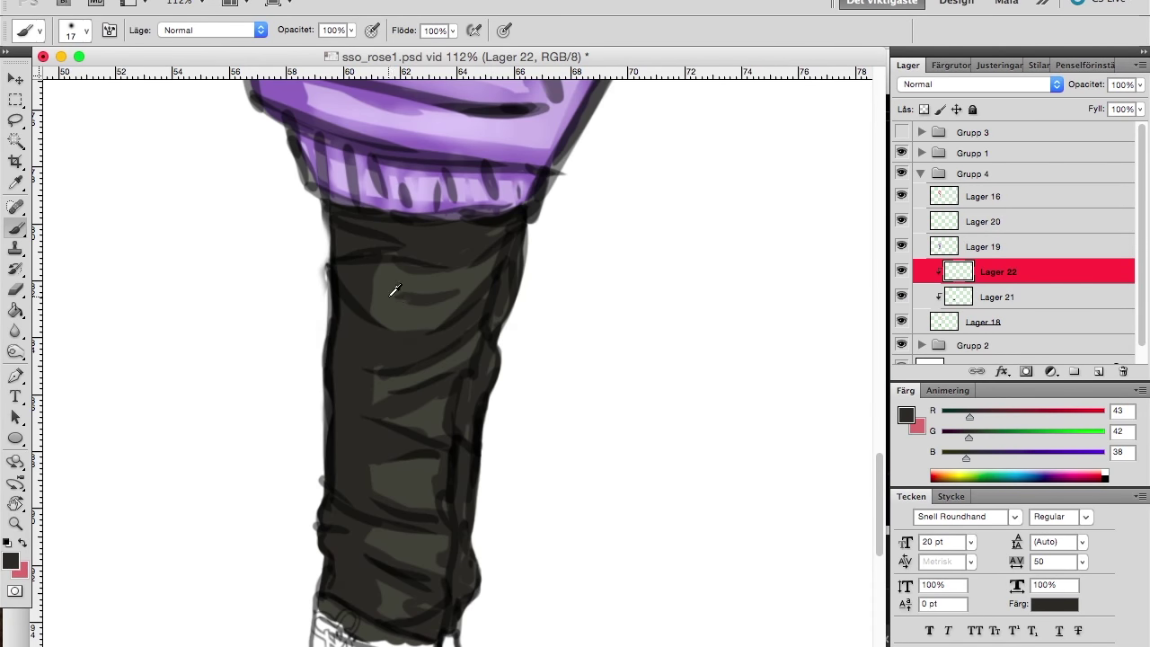
pyautogui.keyDown('alt'); pyautogui.click(398, 291); pyautogui.keyUp('alt')
pyautogui.press(']')
pyautogui.press(']')
pyautogui.press('8')
pyautogui.press('1')
pyautogui.press('super+0')
pyautogui.scroll(10, 392, 375)
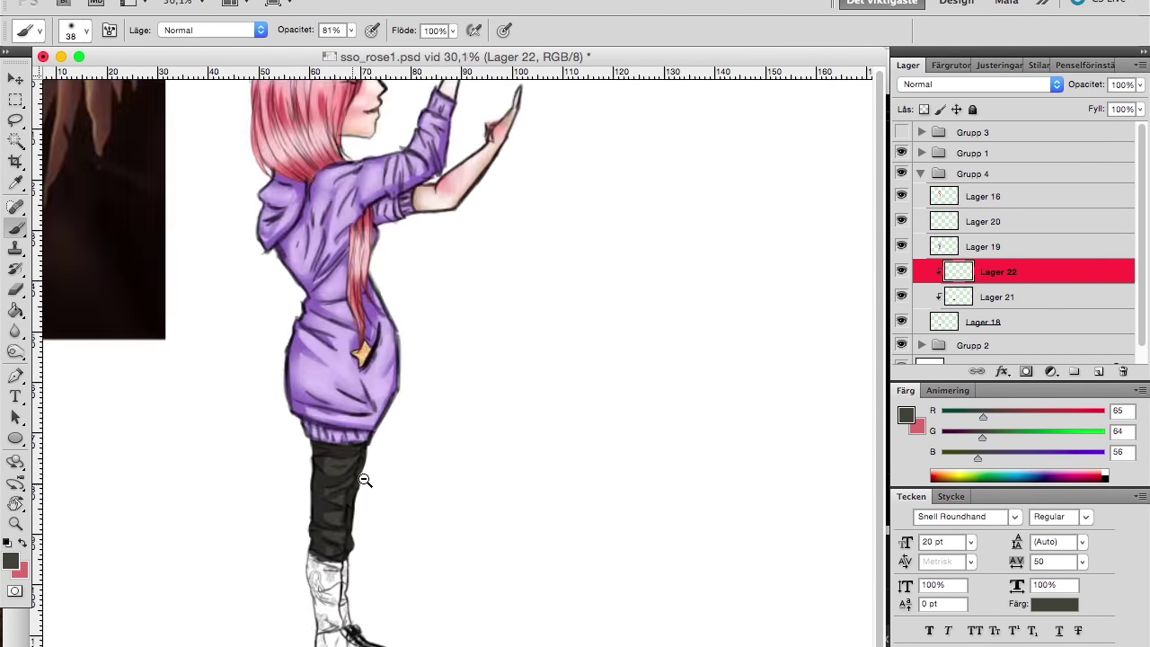
pyautogui.scroll(-5, 444, 353)
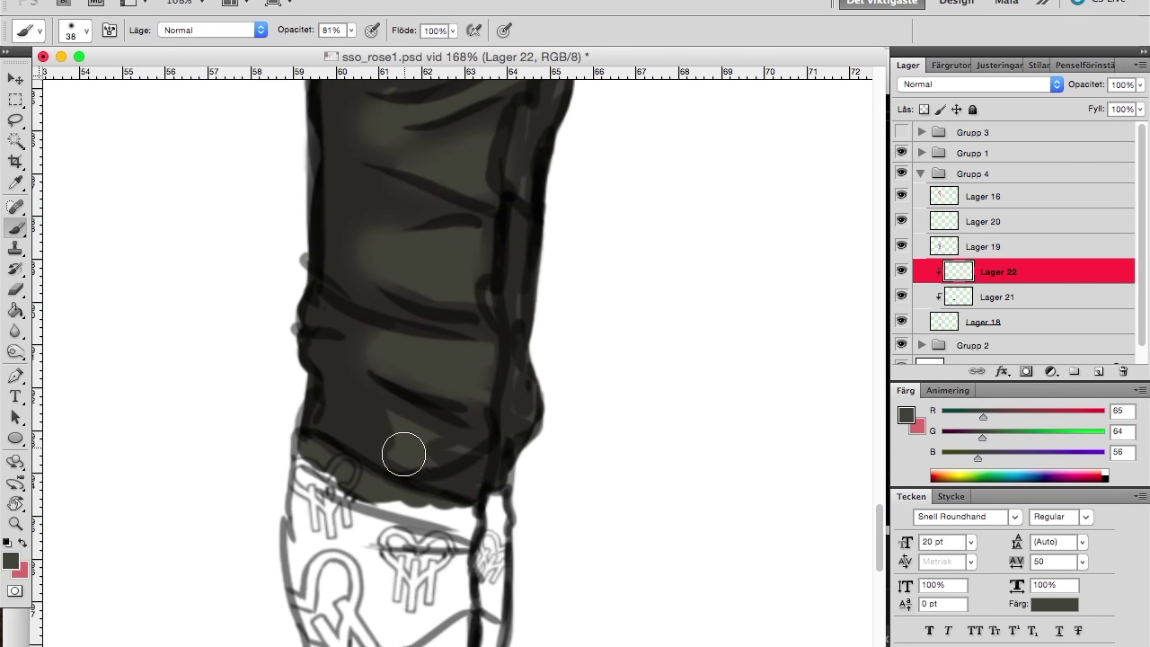
pyautogui.scroll(1, 515, 356)
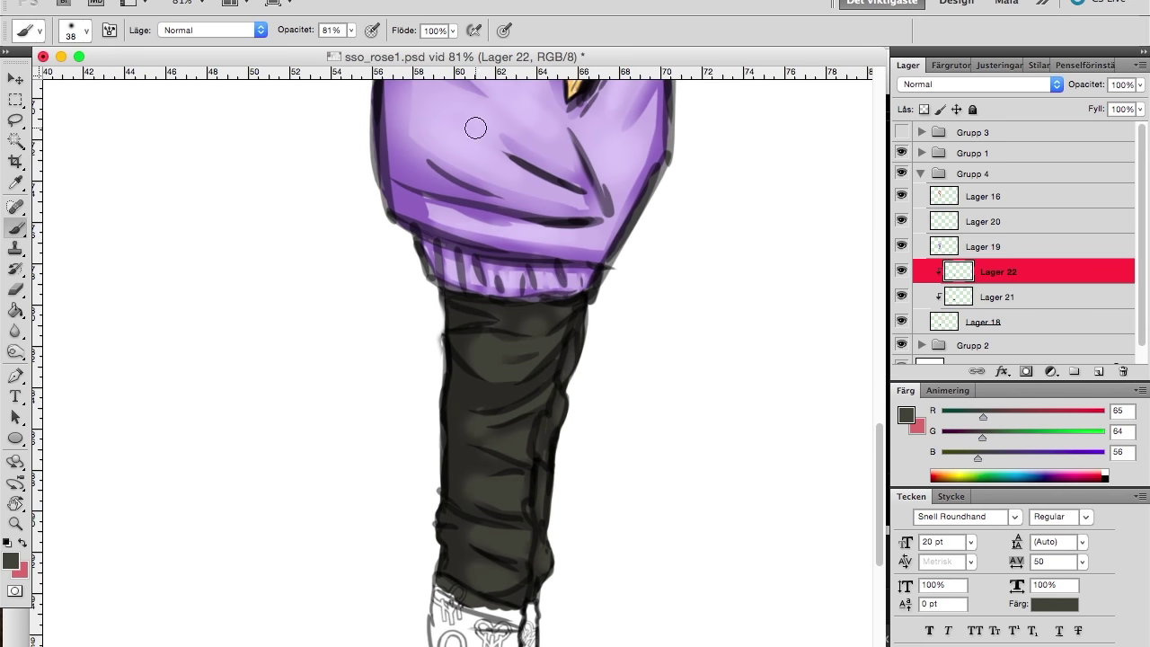
# Create clipped layer Lager 23, set the foreground colour to grey (84, 83, 75) and reduce the soft brush to 18 px for trouser highlights.
pyautogui.hotkey('ctrl', 'shift', 'alt', 'n')
pyautogui.click(10, 561)
pyautogui.click(527, 377)
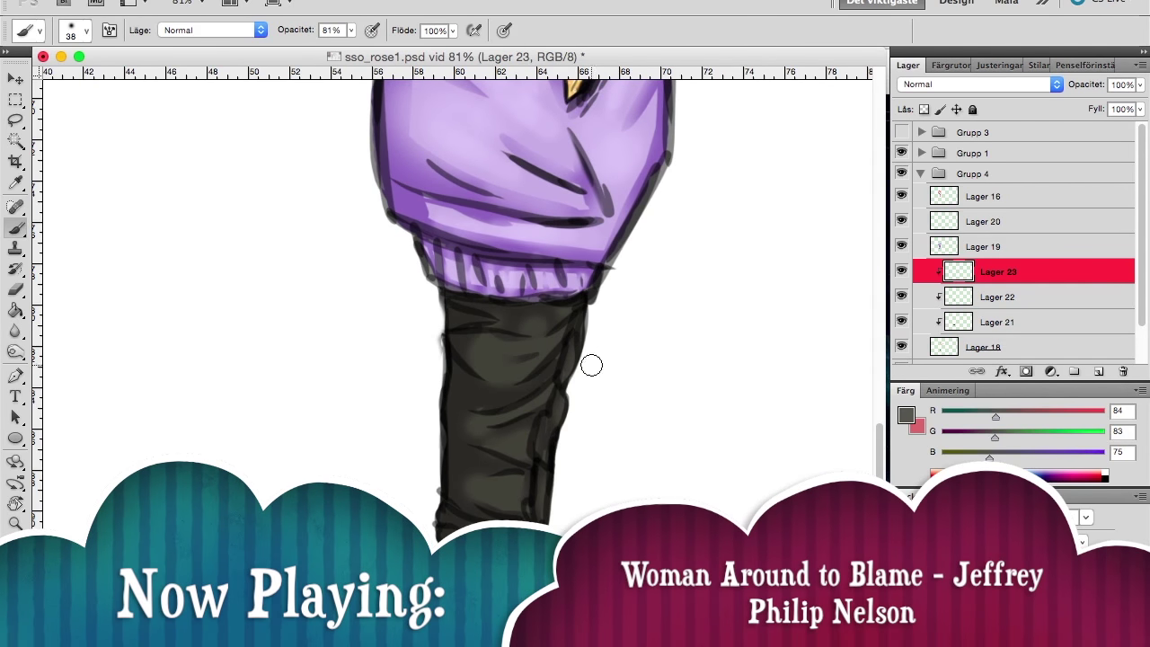
pyautogui.scroll(6, 505, 350)
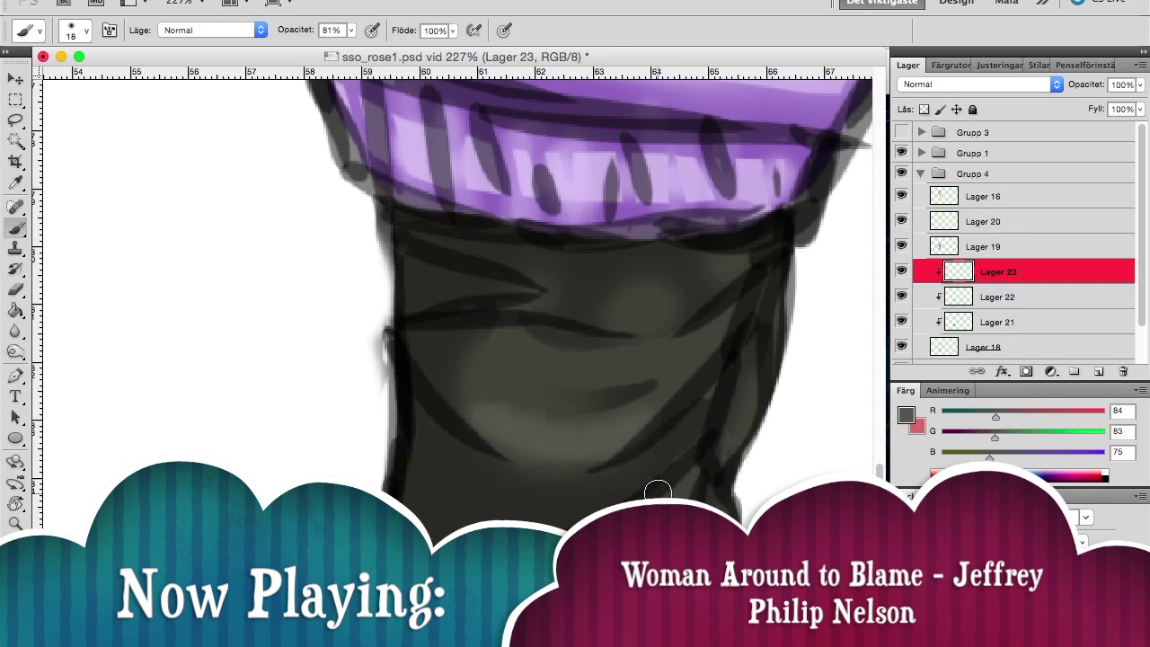
pyautogui.scroll(-6, 607, 392)
pyautogui.scroll(5, 607, 393)
# Set the foreground colour to a slightly darker grey (79, 78, 68) for the trouser highlights.
pyautogui.press('i')
pyautogui.click(557, 342)
pyautogui.click(10, 561)
pyautogui.press('Return')
pyautogui.press('b')
pyautogui.scroll(-5, 577, 311)
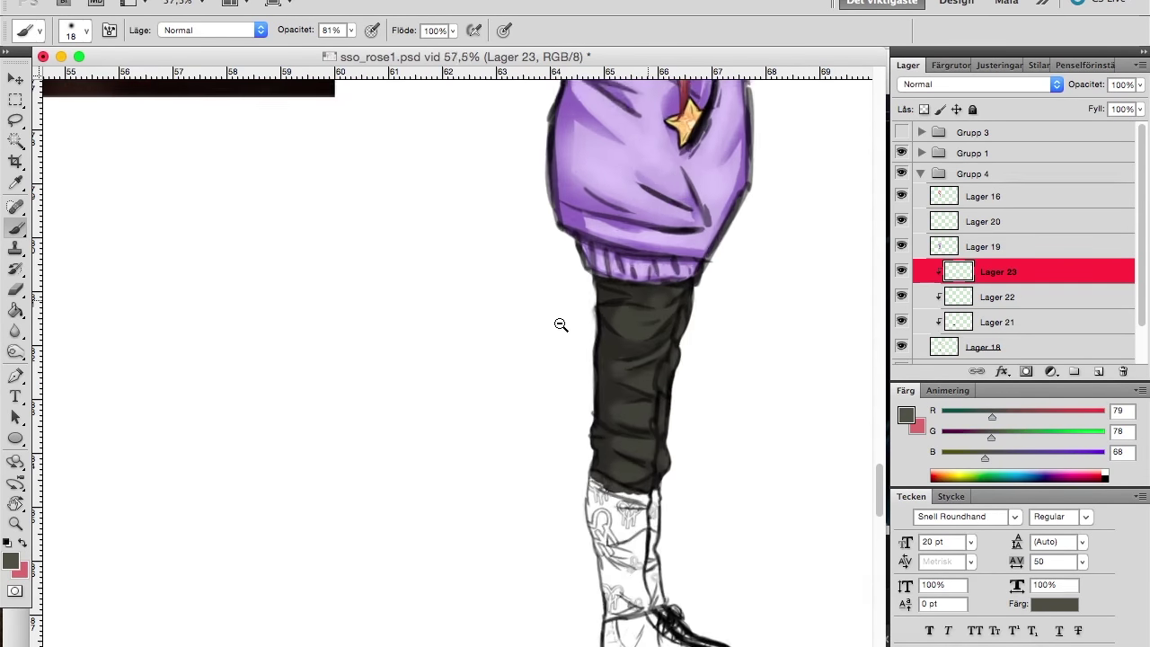
# Set the foreground colour to green (13, 167, 107) and paint highlight strokes between the trouser folds with the soft 18 px brush.
pyautogui.click(9, 561)
pyautogui.click(321, 530)
pyautogui.click(259, 477)
pyautogui.press('Return')
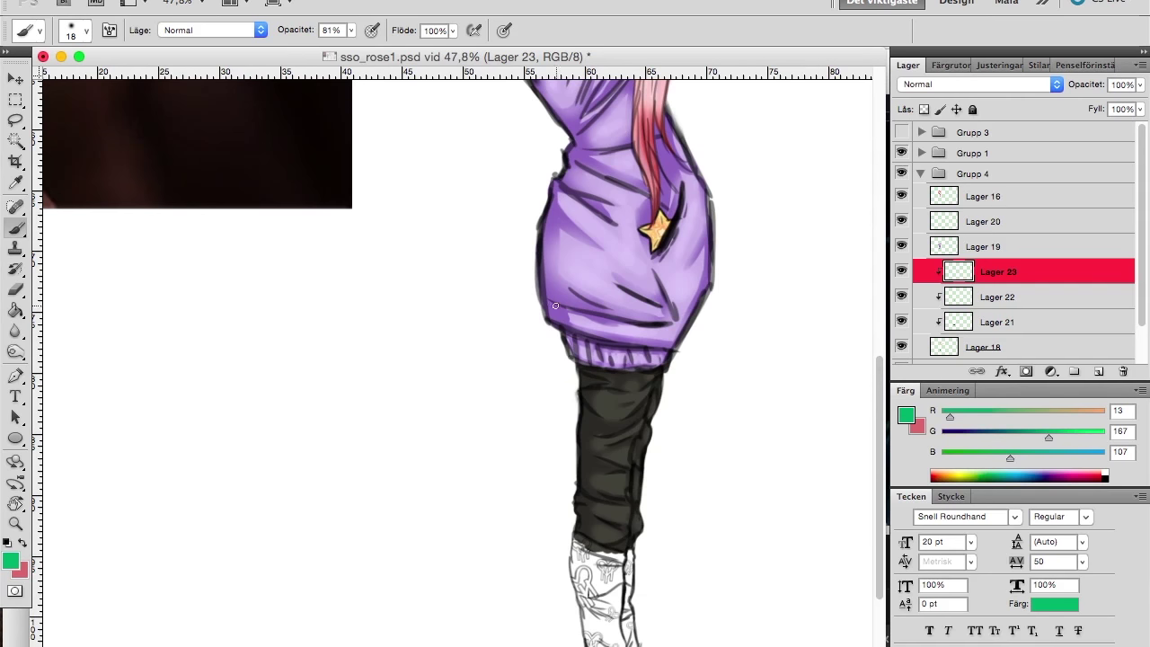
pyautogui.scroll(5, 620, 414)
pyautogui.moveTo(517, 232); pyautogui.dragTo(629, 220)
pyautogui.moveTo(490, 395); pyautogui.dragTo(638, 319)
pyautogui.moveTo(530, 414)
pyautogui.mouseDown()
pyautogui.moveTo(606, 467)
pyautogui.moveTo(611, 441)
pyautogui.mouseUp()
pyautogui.scroll(-2, 606, 467)
pyautogui.scroll(2, 611, 441)
pyautogui.moveTo(620, 490); pyautogui.dragTo(658, 418)
pyautogui.scroll(-3, 658, 418)
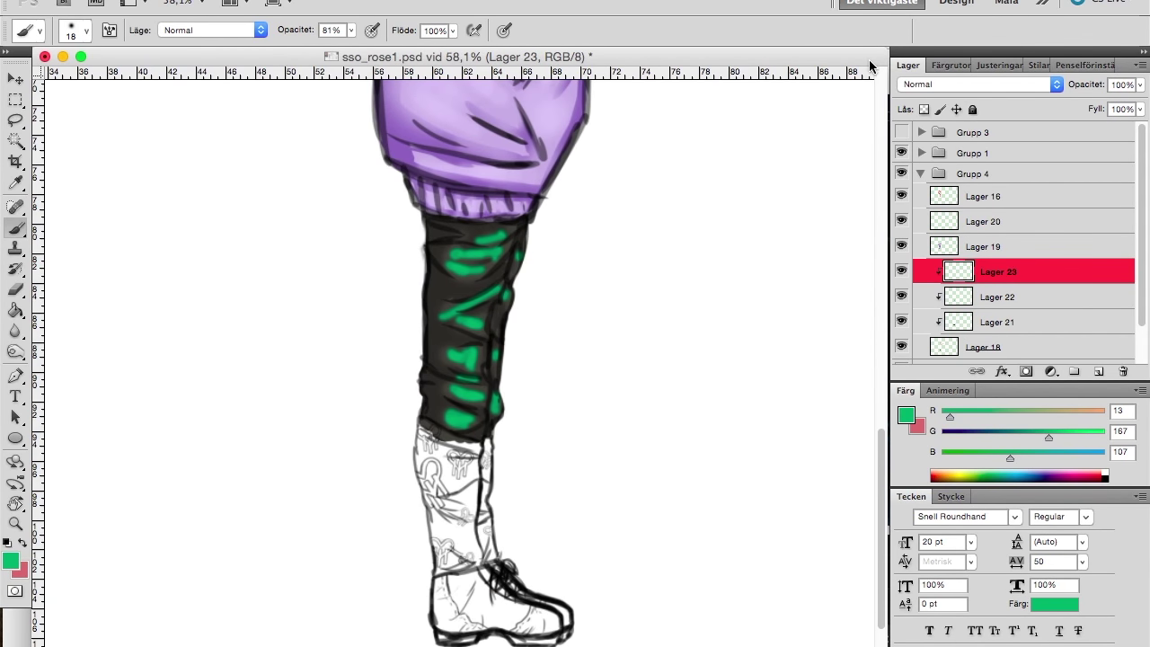
# Set Lager 23's blend mode to Luminiscens and its layer opacity to 72%.
pyautogui.moveTo(858, 78); pyautogui.dragTo(830, 87)
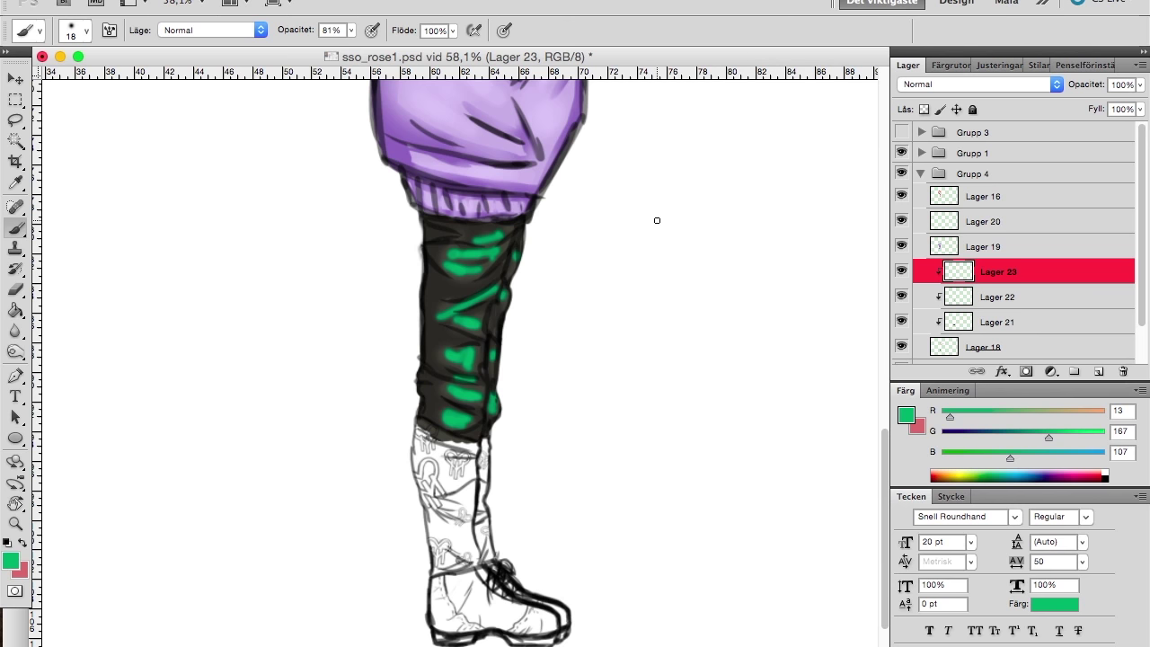
pyautogui.click(1056, 86)
pyautogui.click(1056, 84)
pyautogui.click(1056, 84)
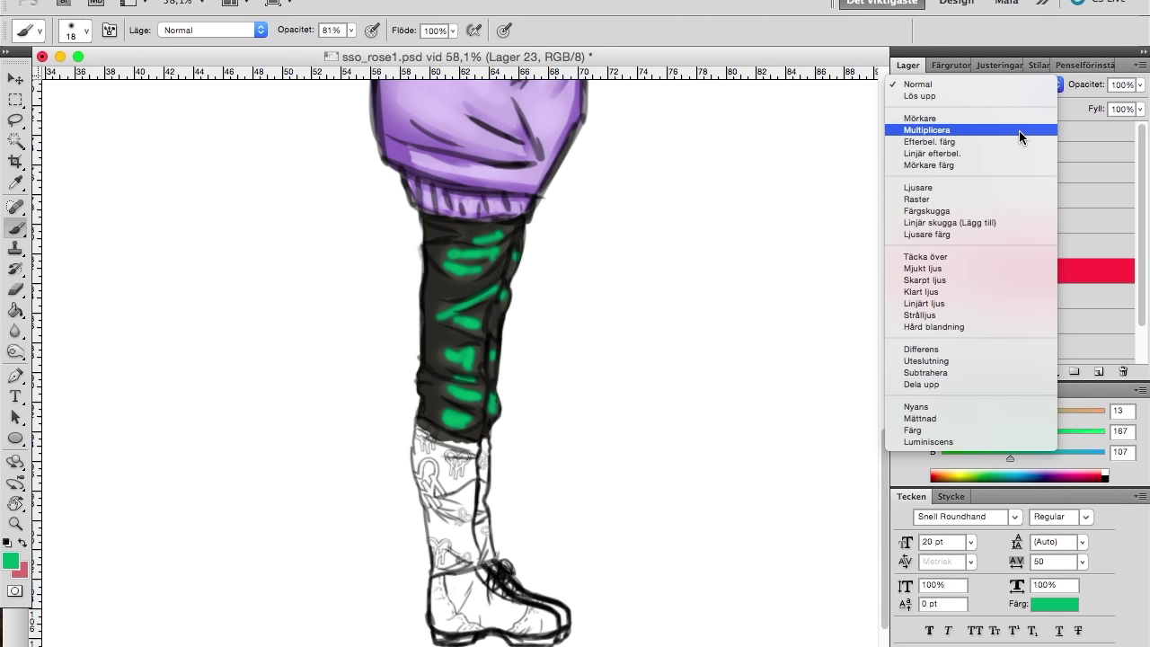
pyautogui.click(959, 440)
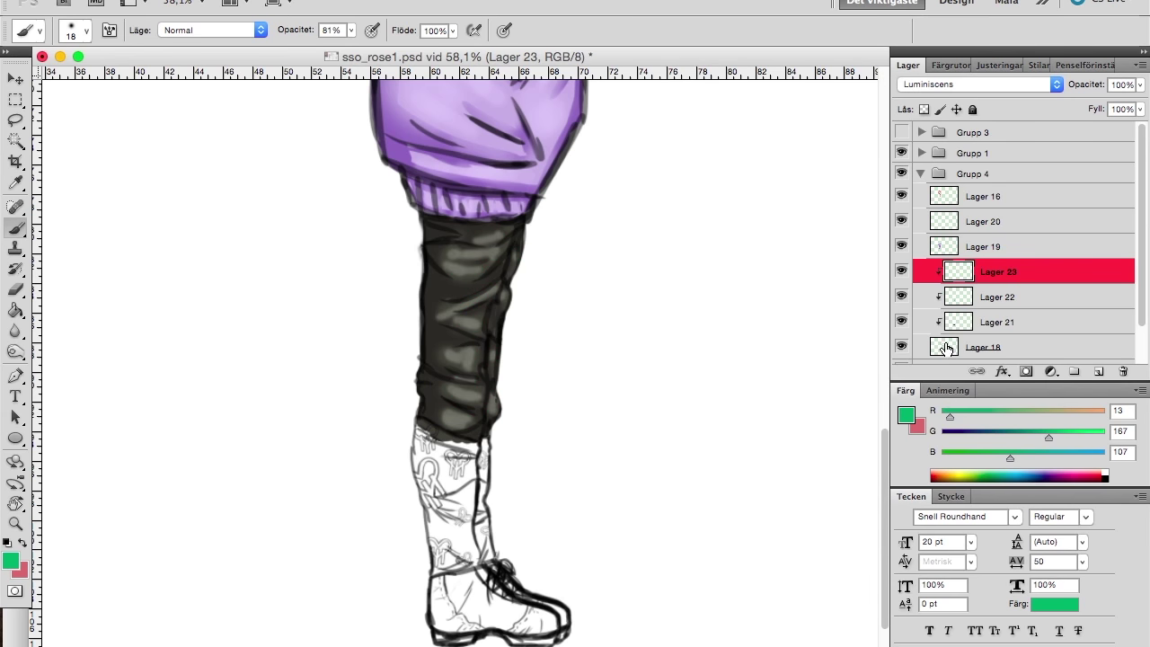
pyautogui.moveTo(1140, 84)
pyautogui.mouseDown()
pyautogui.moveTo(1106, 103)
pyautogui.moveTo(1144, 88)
pyautogui.mouseUp()
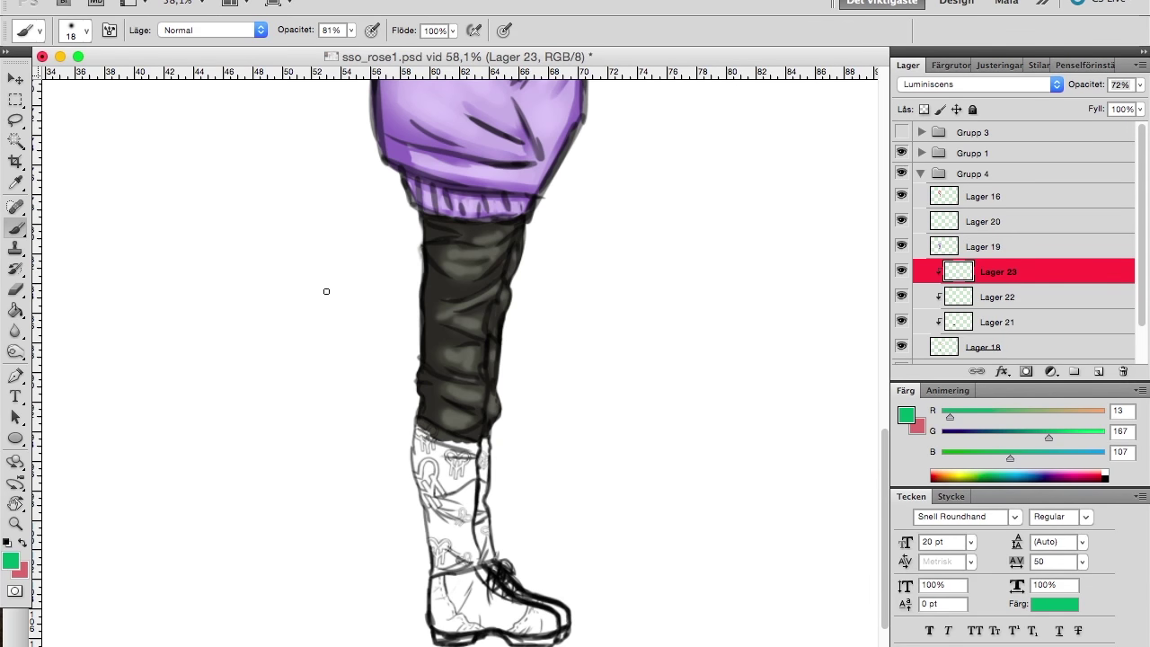
# Merge the clipped trouser shading layers Lager 21, 22 and 23 into Lager 18.
pyautogui.scroll(-5, 581, 393)
pyautogui.scroll(6, 560, 480)
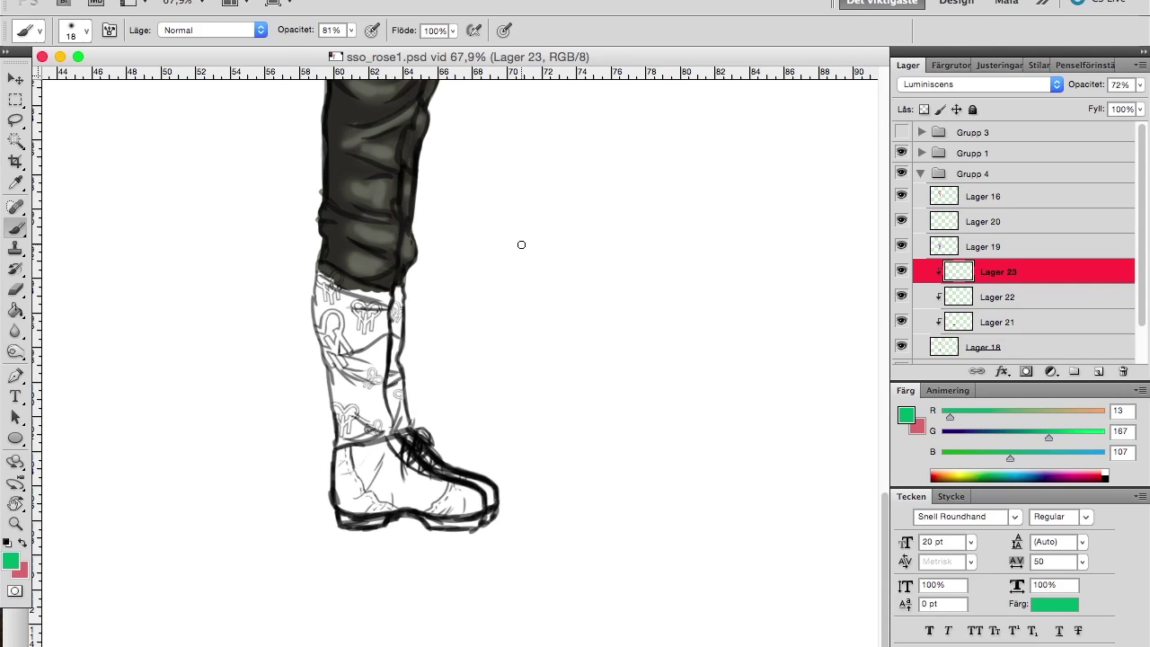
pyautogui.scroll(5, 315, 386)
pyautogui.scroll(-7, 333, 226)
pyautogui.scroll(8, 359, 359)
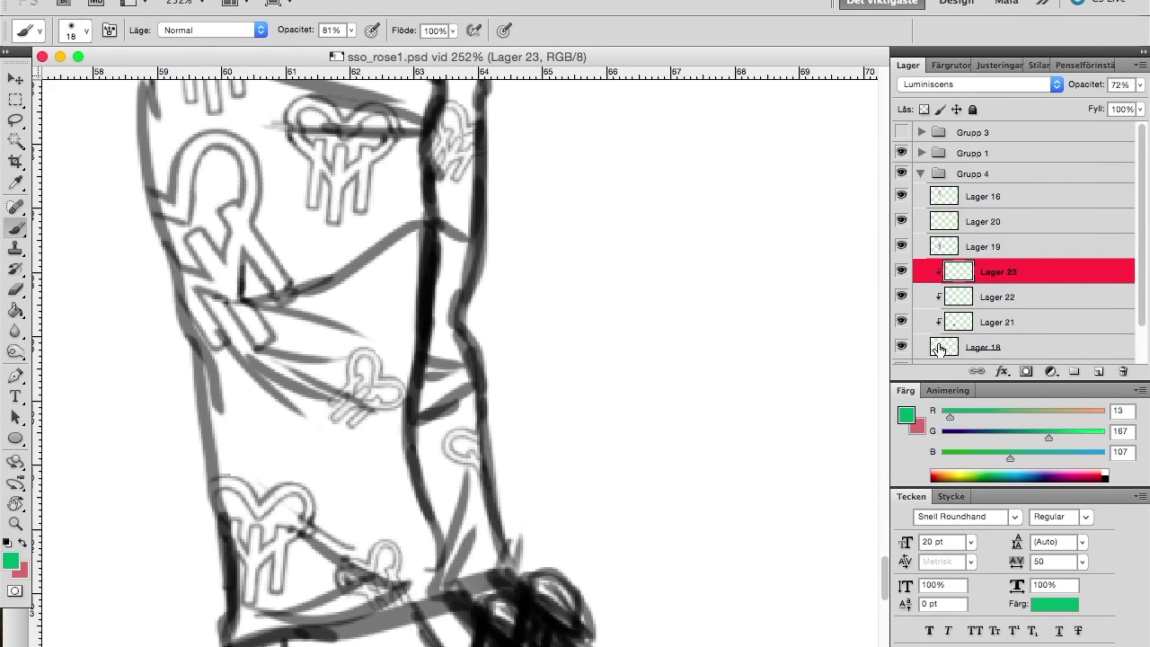
pyautogui.click(1079, 347)
pyautogui.scroll(-1, 1112, 334)
pyautogui.scroll(-8, 577, 311)
pyautogui.rightClick(1024, 302)
pyautogui.click(926, 531)
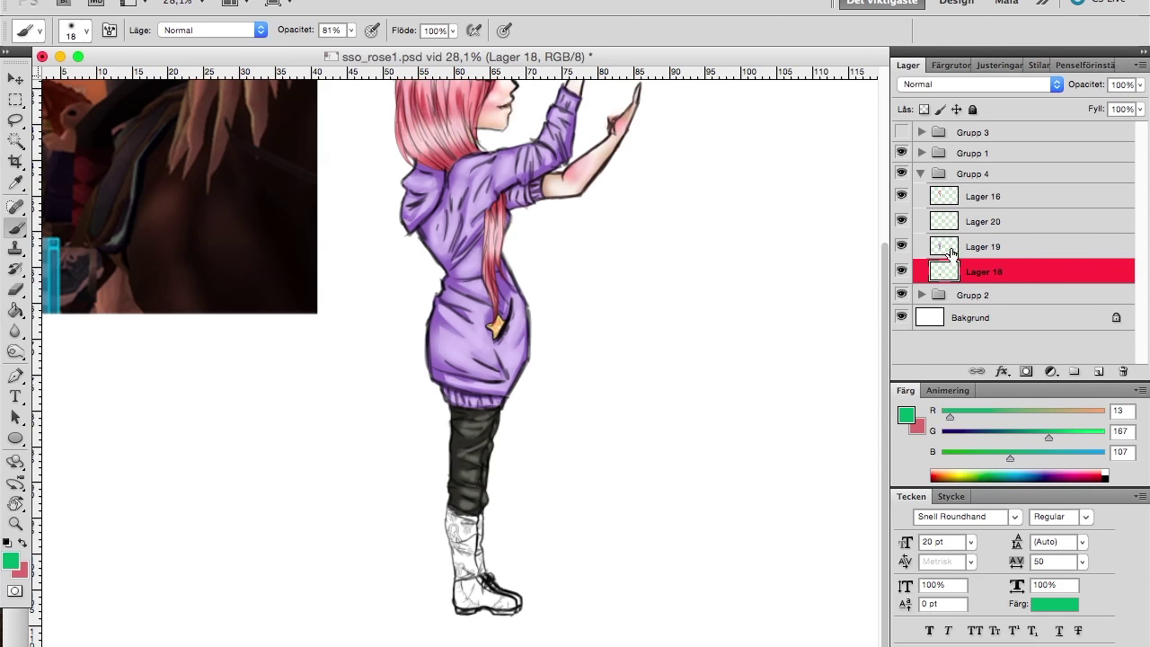
# Create a new layer above Lager 18 and set the foreground colour to dark green (26, 83, 39).
pyautogui.scroll(4, 540, 519)
pyautogui.rightClick(423, 223)
pyautogui.press('Escape')
pyautogui.moveTo(950, 417); pyautogui.dragTo(957, 417)
pyautogui.click(906, 414)
pyautogui.click(341, 535)
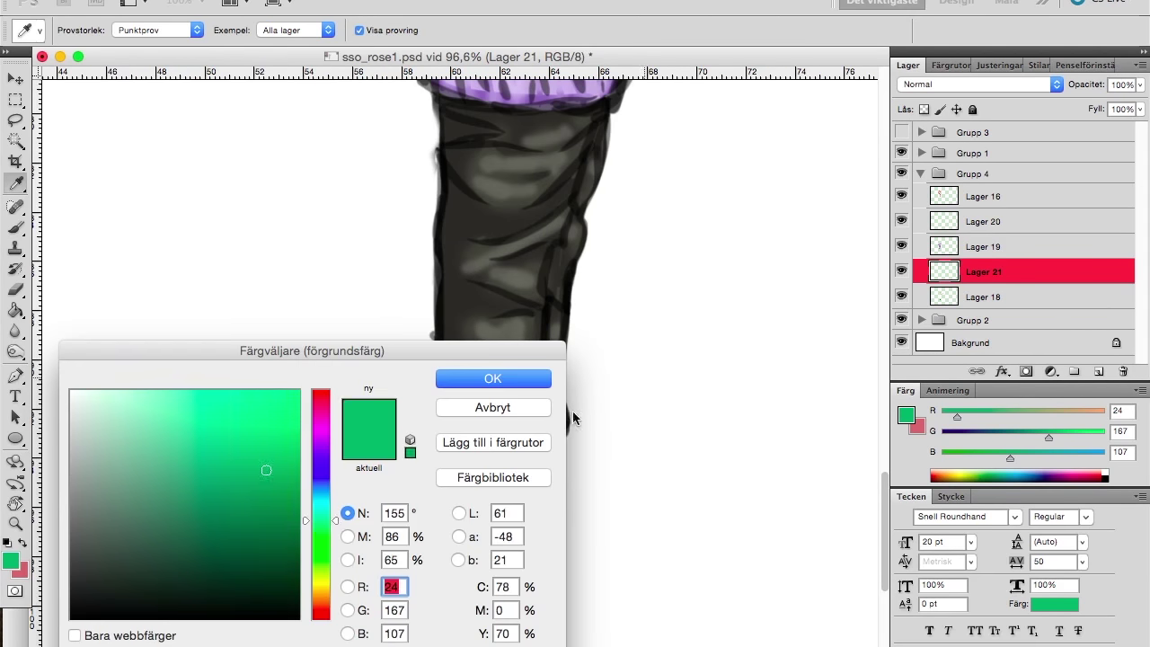
pyautogui.moveTo(341, 535); pyautogui.dragTo(341, 529)
pyautogui.click(227, 543)
pyautogui.click(204, 541)
pyautogui.click(492, 378)
# Fill the patterned area between the trousers and the shoe with dark green on Lager 21, keeping within the outlines.
pyautogui.press('b')
pyautogui.scroll(1, 469, 301)
pyautogui.moveTo(483, 444)
pyautogui.mouseDown()
pyautogui.moveTo(468, 301)
pyautogui.moveTo(485, 503)
pyautogui.moveTo(423, 257)
pyautogui.moveTo(536, 245)
pyautogui.moveTo(454, 276)
pyautogui.mouseUp()
pyautogui.press(']')
pyautogui.press(']')
pyautogui.press(']')
pyautogui.press(']')
pyautogui.scroll(5, 454, 276)
pyautogui.press('[')
pyautogui.press('[')
pyautogui.press('[')
pyautogui.hscroll(5, 528, 329)
pyautogui.scroll(-5, 536, 437)
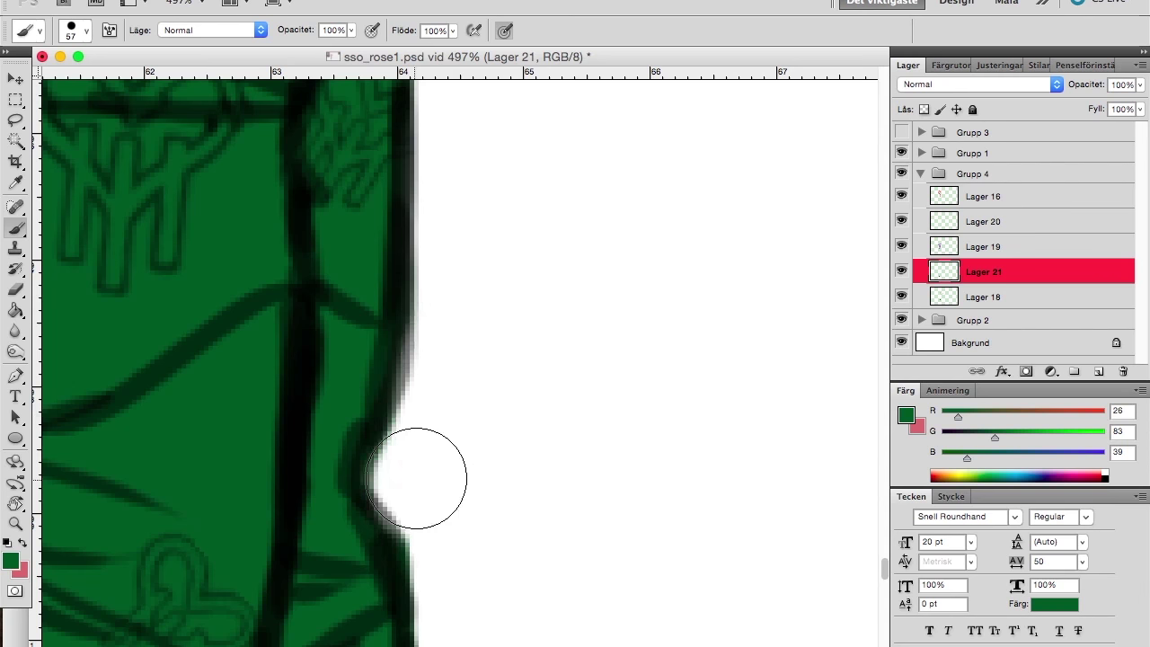
pyautogui.scroll(-5, 497, 394)
pyautogui.moveTo(359, 423)
pyautogui.mouseDown()
pyautogui.moveTo(287, 314)
pyautogui.moveTo(328, 337)
pyautogui.mouseUp()
# Set the foreground colour to dark teal (23, 54, 54) and create a new layer clipped to Lager 21.
pyautogui.scroll(-10, 524, 417)
pyautogui.press('i')
pyautogui.click(9, 561)
pyautogui.moveTo(334, 536); pyautogui.dragTo(335, 510)
pyautogui.press('Return')
pyautogui.press('b')
pyautogui.press('super+shift+alt+n')
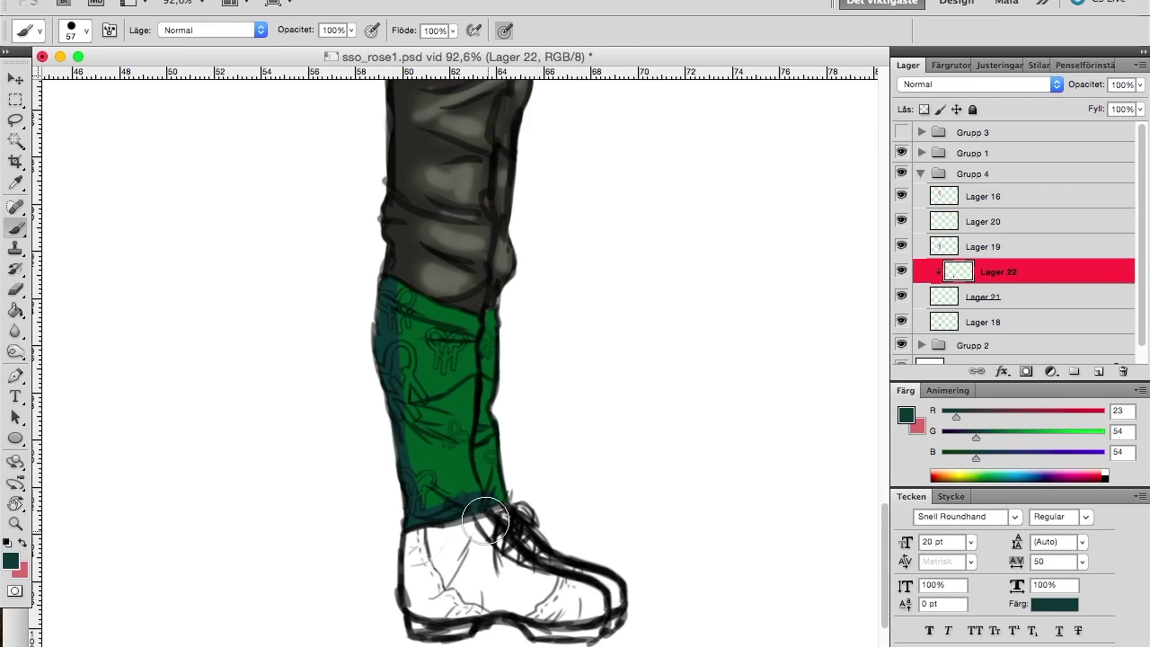
# Shade the edges and folds of the green lower-leg area in dark teal, reducing the hard brush to 14 px for details.
pyautogui.moveTo(485, 521); pyautogui.dragTo(476, 343)
pyautogui.press('[')
pyautogui.press('[')
pyautogui.press('[')
pyautogui.press('[')
pyautogui.scroll(3, 499, 505)
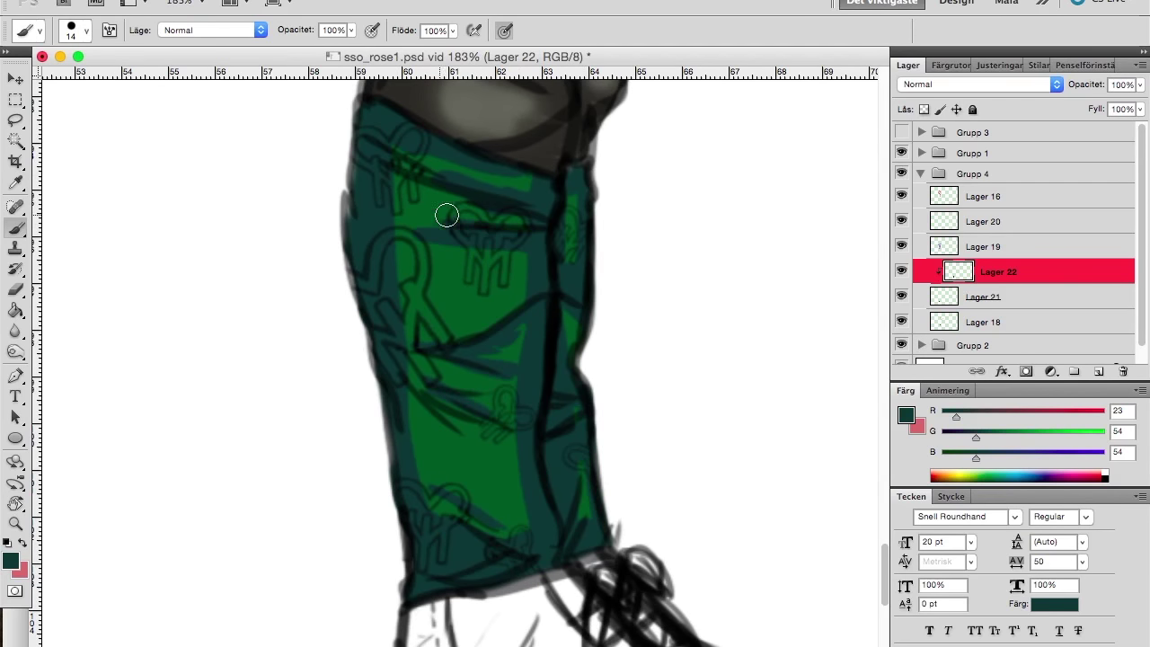
# Blend the teal shading into the green lower leg on a new clipped layer, using dark green (26, 83, 39) and a soft 20 px brush at 49% opacity.
pyautogui.press('super+shift+alt+n')
pyautogui.rightClick(419, 208)
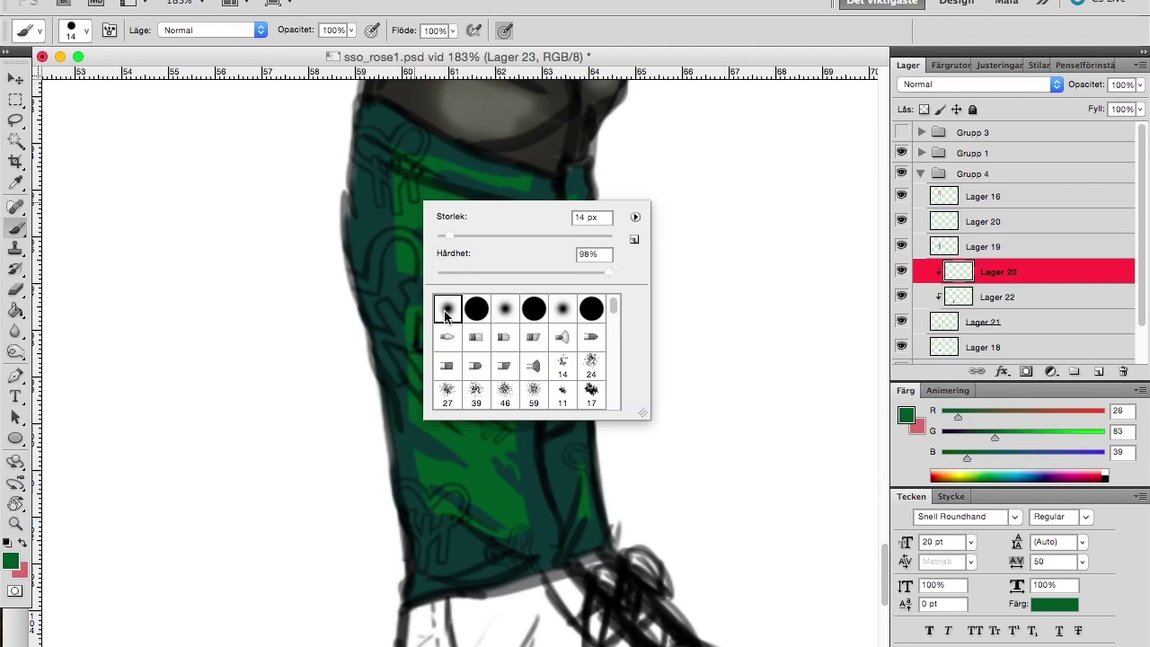
pyautogui.keyDown('alt'); pyautogui.click(410, 213); pyautogui.keyUp('alt')
pyautogui.press('4')
pyautogui.press('8')
pyautogui.press('7')
pyautogui.press('9')
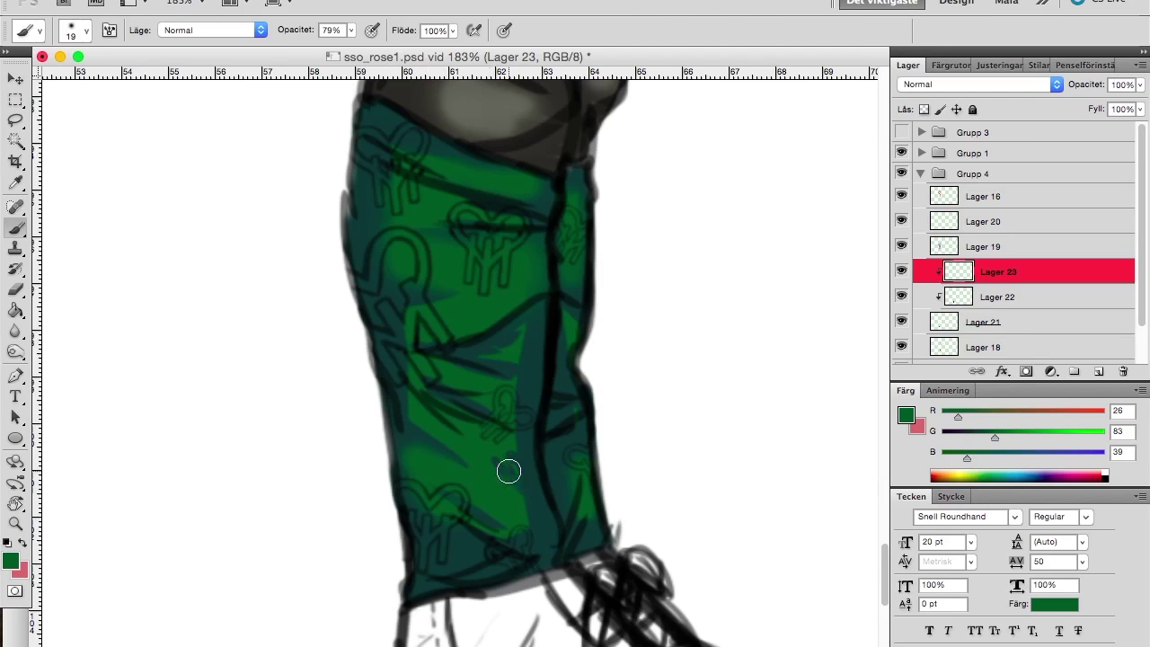
pyautogui.moveTo(517, 342)
pyautogui.mouseDown()
pyautogui.moveTo(503, 481)
pyautogui.moveTo(554, 224)
pyautogui.moveTo(518, 347)
pyautogui.mouseUp()
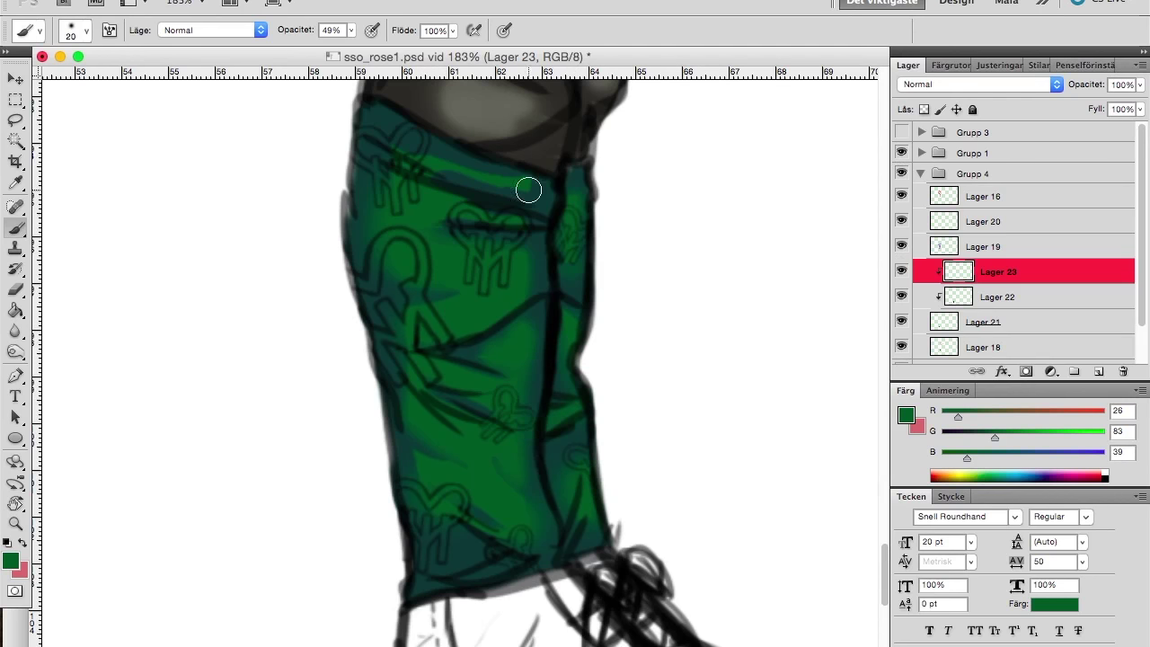
pyautogui.scroll(-5, 570, 493)
pyautogui.scroll(5, 411, 329)
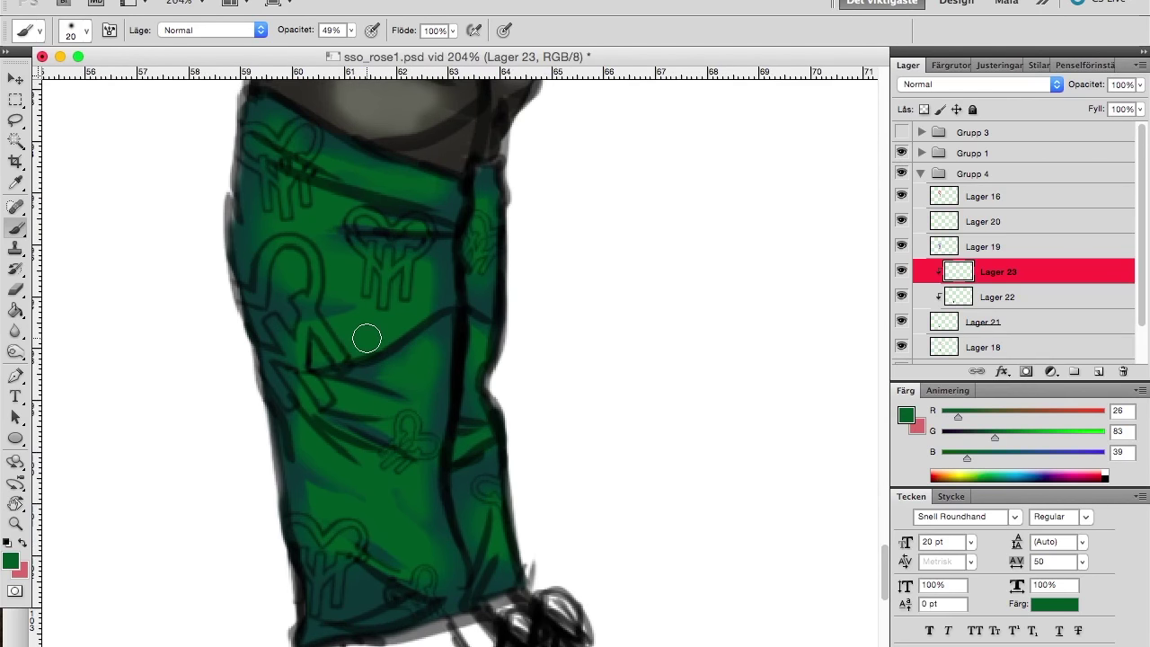
# Paint soft light green (152, 186, 104) highlights between the folds of the lower leg on another new clipped layer with a low-opacity soft brush.
pyautogui.click(1099, 371)
pyautogui.click(11, 561)
pyautogui.moveTo(321, 534); pyautogui.dragTo(321, 566)
pyautogui.click(170, 457)
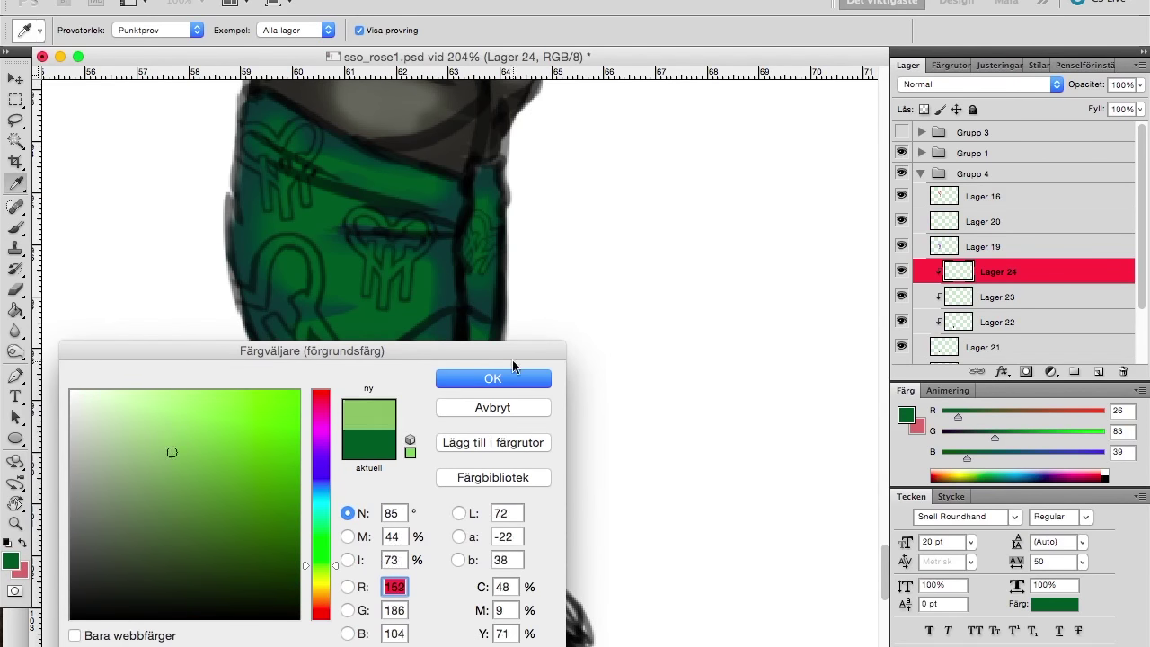
pyautogui.click(492, 378)
pyautogui.rightClick(460, 261)
pyautogui.press('3')
pyautogui.press('1')
pyautogui.moveTo(305, 180)
pyautogui.mouseDown()
pyautogui.moveTo(410, 193)
pyautogui.moveTo(346, 481)
pyautogui.moveTo(488, 275)
pyautogui.mouseUp()
# Adjust the blending mode and opacity of the light green highlight layer.
pyautogui.moveTo(1140, 84); pyautogui.dragTo(1116, 97)
pyautogui.click(980, 84)
pyautogui.click(973, 440)
pyautogui.click(1140, 85)
pyautogui.click(979, 83)
pyautogui.click(918, 11)
pyautogui.click(1141, 85)
pyautogui.moveTo(1098, 103); pyautogui.dragTo(1082, 101)
# Add more light green highlights to the lower leg on a further new clipped layer and set that layer's opacity to 100%.
pyautogui.click(1098, 371)
pyautogui.rightClick(567, 331)
pyautogui.click(623, 441)
pyautogui.click(505, 29)
pyautogui.moveTo(441, 191)
pyautogui.mouseDown()
pyautogui.moveTo(389, 221)
pyautogui.moveTo(371, 291)
pyautogui.mouseUp()
pyautogui.moveTo(321, 397)
pyautogui.mouseDown()
pyautogui.moveTo(368, 517)
pyautogui.moveTo(360, 539)
pyautogui.mouseUp()
pyautogui.click(1141, 85)
pyautogui.moveTo(1109, 103)
pyautogui.mouseDown()
pyautogui.moveTo(1092, 103)
pyautogui.moveTo(1134, 107)
pyautogui.mouseUp()
# Soften the leg highlights with the Blur tool at 40% strength and merge the clipped shading layers into Lager 21.
pyautogui.press('r')
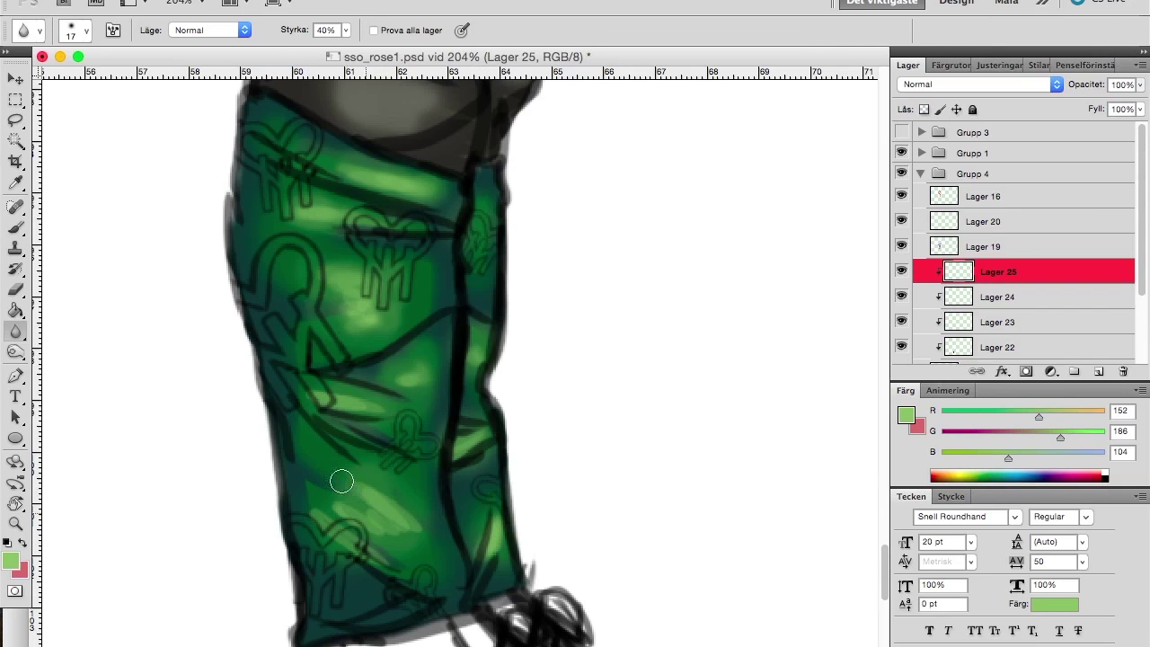
pyautogui.moveTo(329, 314); pyautogui.dragTo(807, 358)
pyautogui.scroll(-2, 1035, 285)
pyautogui.click(1034, 269)
pyautogui.rightClick(1041, 264)
pyautogui.click(926, 517)
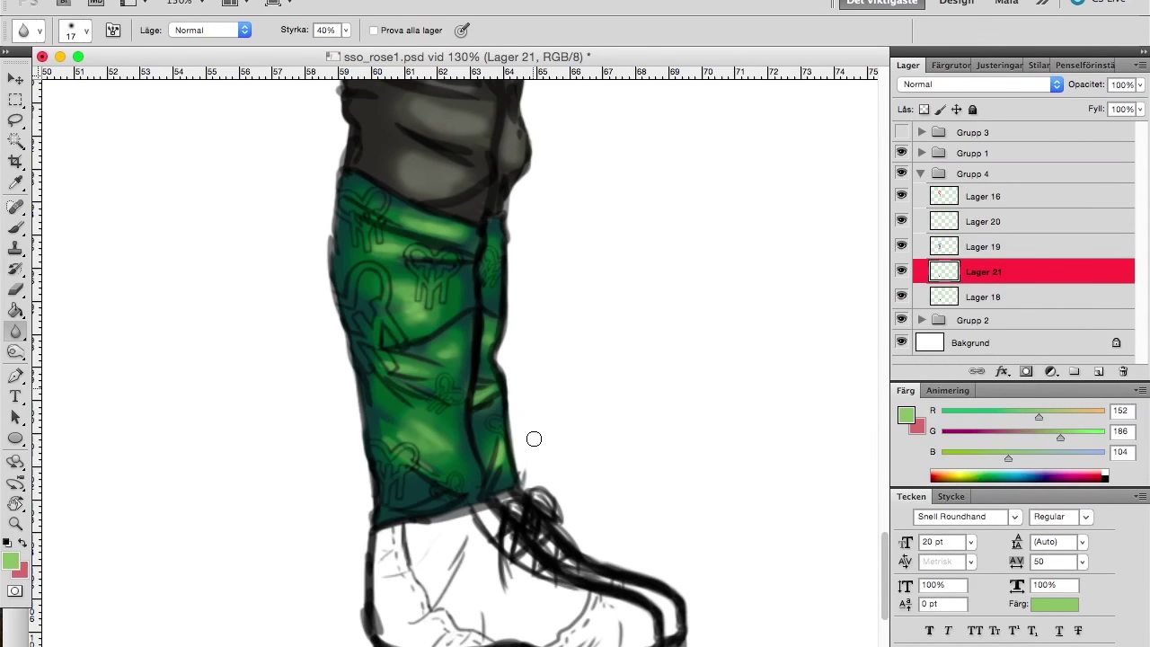
# Set the foreground colour to brown (160, 108, 58) and switch to a hard 56 px brush.
pyautogui.press('b')
pyautogui.rightClick(351, 436)
pyautogui.press('i')
pyautogui.click(11, 561)
pyautogui.click(325, 616)
pyautogui.click(146, 510)
pyautogui.moveTo(325, 615); pyautogui.dragTo(325, 600)
pyautogui.click(192, 487)
pyautogui.press('Return')
pyautogui.press('b')
# Fill the whole boot with brown on Lager 21, including the sole and the laced front.
pyautogui.moveTo(450, 494)
pyautogui.mouseDown()
pyautogui.moveTo(503, 620)
pyautogui.moveTo(637, 607)
pyautogui.mouseUp()
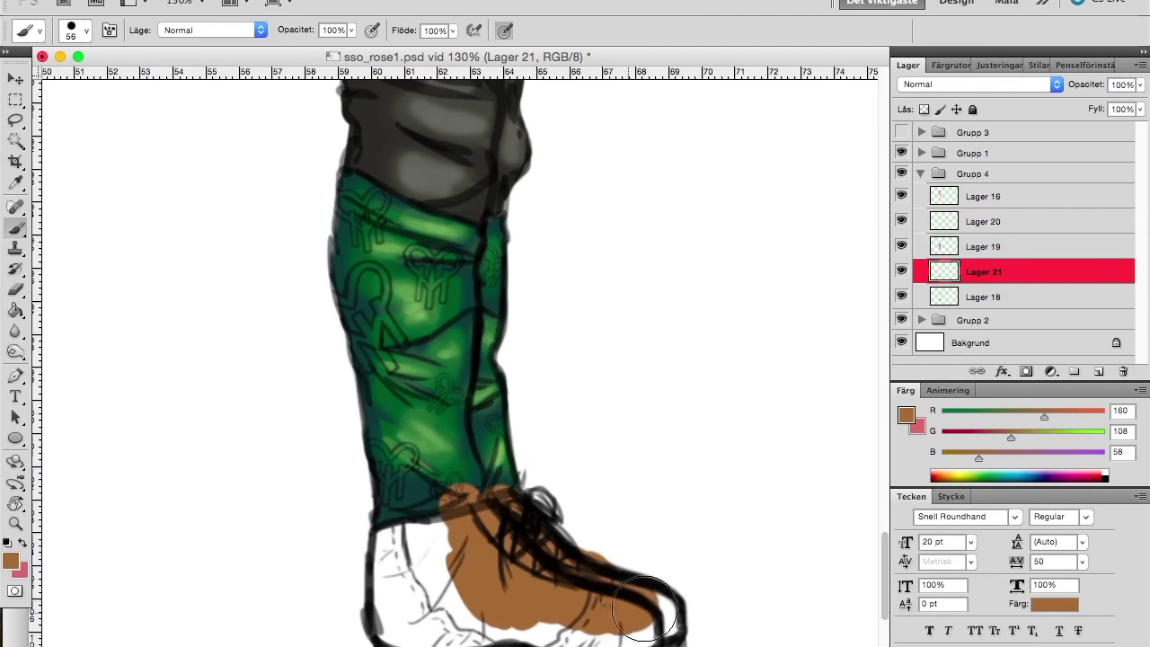
pyautogui.scroll(-3, 636, 606)
pyautogui.moveTo(360, 404); pyautogui.dragTo(611, 485)
pyautogui.moveTo(315, 377); pyautogui.dragTo(423, 503)
pyautogui.moveTo(413, 450); pyautogui.dragTo(611, 503)
pyautogui.hotkey('ctrl', '+')
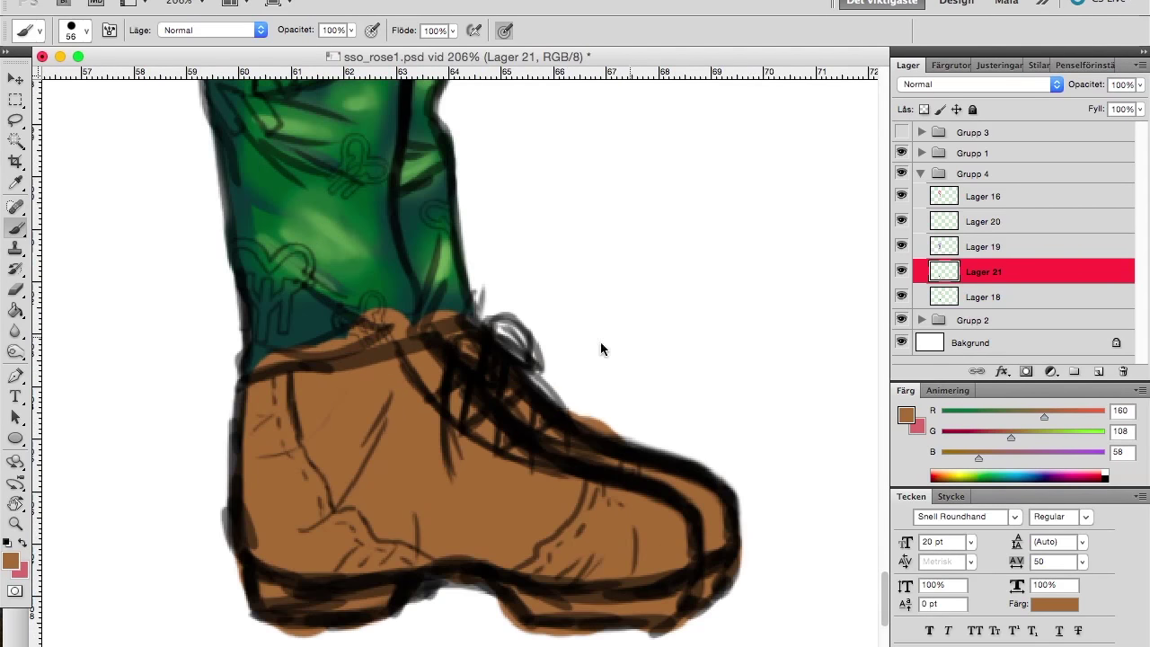
pyautogui.hotkey('ctrl', 'z')
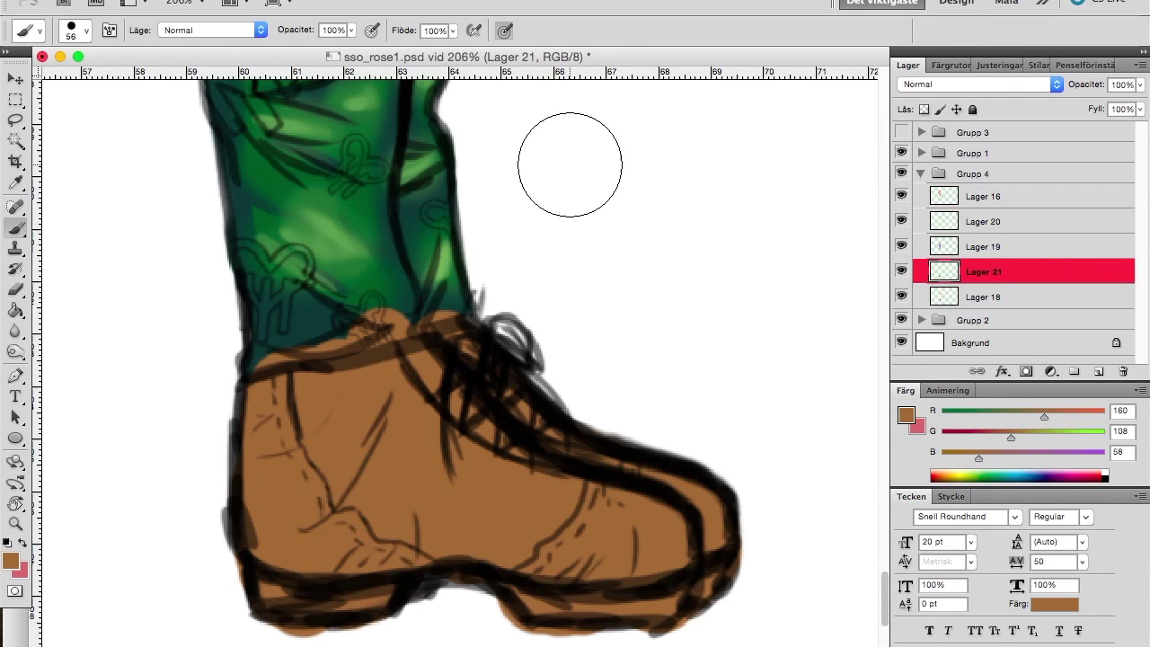
pyautogui.press('[')
pyautogui.press('[')
pyautogui.press('[')
pyautogui.press('[')
pyautogui.press('[')
pyautogui.moveTo(580, 148); pyautogui.dragTo(529, 188)
pyautogui.moveTo(613, 144); pyautogui.dragTo(657, 213)
pyautogui.hotkey('ctrl', 'alt', 'z')
pyautogui.hotkey('ctrl', 'alt', 'z')
pyautogui.hotkey('ctrl', 'alt', 'z')
pyautogui.hotkey('ctrl', 'alt', 'z')
pyautogui.press(']')
pyautogui.press(']')
pyautogui.moveTo(566, 261); pyautogui.dragTo(563, 255)
pyautogui.hotkey('ctrl', 'alt', 'z')
pyautogui.hotkey('ctrl', 'alt', 'z')
pyautogui.hotkey('ctrl', 'alt', 'z')
pyautogui.press(']')
pyautogui.press(']')
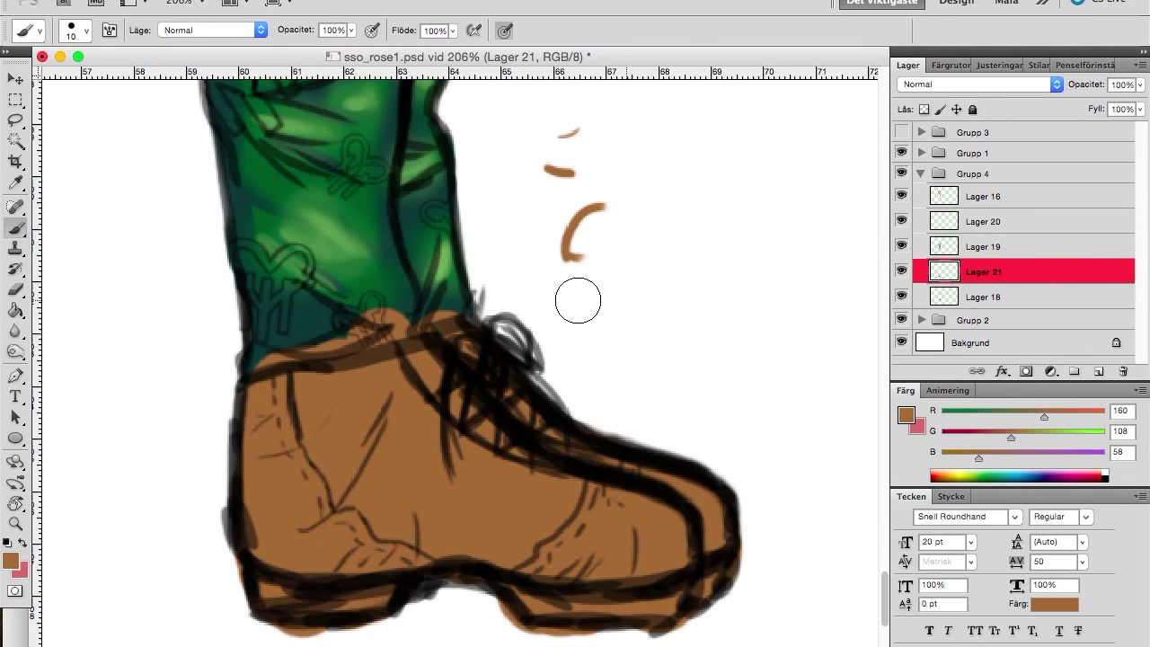
# Paint over the brown spill along the green leg's lower hem with dark teal sampled from the fabric, using the hard 10 px brush.
pyautogui.scroll(4, 470, 298)
pyautogui.scroll(-1, 247, 374)
pyautogui.keyDown('alt'); pyautogui.click(246, 375); pyautogui.keyUp('alt')
pyautogui.keyDown('alt'); pyautogui.click(343, 352); pyautogui.keyUp('alt')
pyautogui.keyDown('alt'); pyautogui.click(434, 288); pyautogui.keyUp('alt')
pyautogui.keyDown('alt'); pyautogui.click(417, 308); pyautogui.keyUp('alt')
pyautogui.keyDown('alt'); pyautogui.click(494, 297); pyautogui.keyUp('alt')
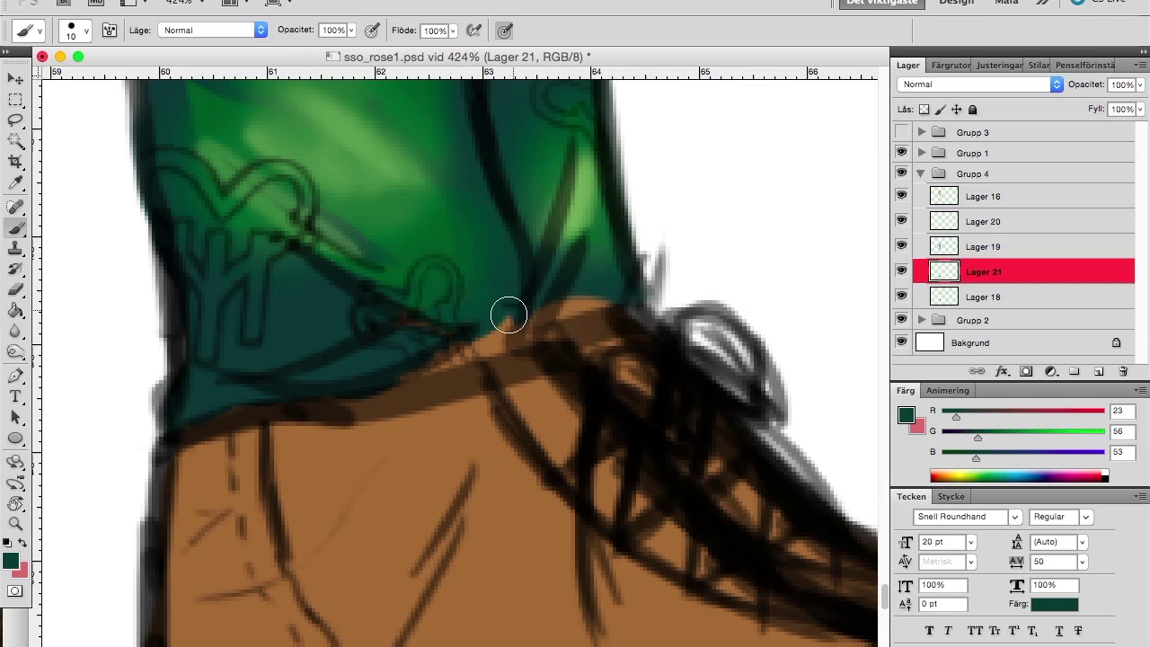
pyautogui.moveTo(218, 416)
pyautogui.mouseDown()
pyautogui.moveTo(445, 375)
pyautogui.moveTo(600, 312)
pyautogui.mouseUp()
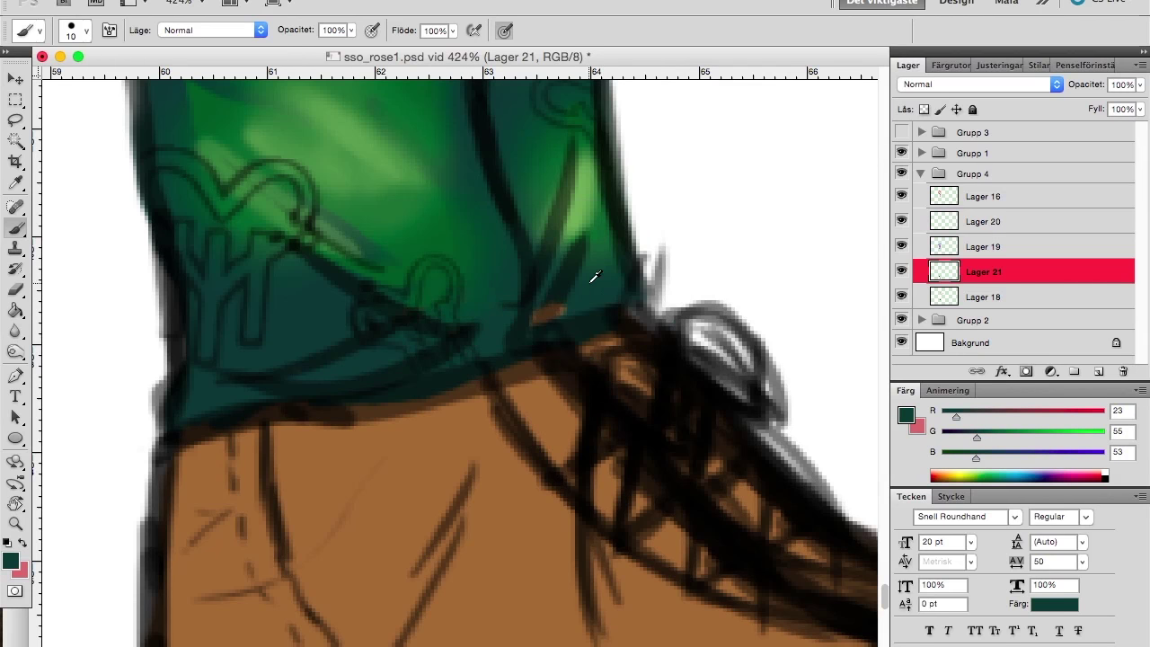
pyautogui.press('super+alt+0')
pyautogui.moveTo(125, 449); pyautogui.dragTo(120, 351)
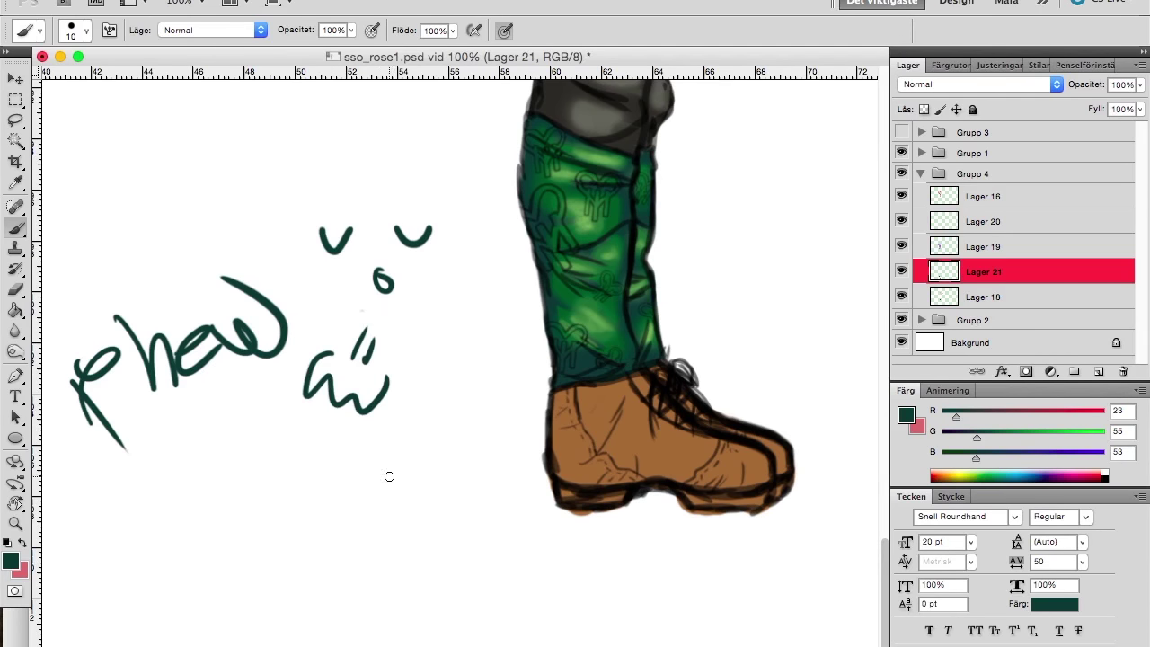
pyautogui.press('super+alt+z')
pyautogui.press('super+alt+z')
pyautogui.press('super+alt+z')
pyautogui.press('super+alt+z')
pyautogui.press('super+alt+z')
pyautogui.press('super+alt+z')
pyautogui.press('super+alt+z')
pyautogui.press('super+alt+z')
# Remove the brown boot fill from Lager 21, keeping the green leg colouring.
pyautogui.scroll(3, 643, 377)
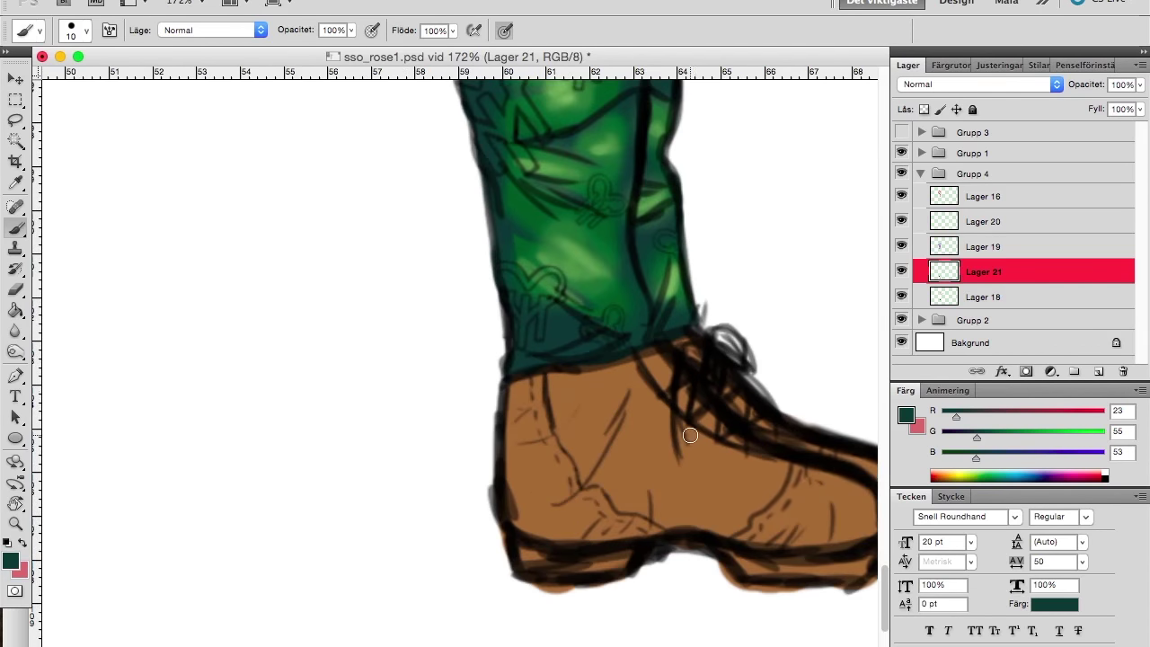
pyautogui.press('super+alt+z')
pyautogui.press('super+alt+z')
pyautogui.press('super+alt+z')
pyautogui.press('super+alt+z')
pyautogui.press('super+alt+z')
pyautogui.press('super+alt+z')
pyautogui.press('super+alt+z')
pyautogui.press('super+alt+z')
pyautogui.press('super+alt+z')
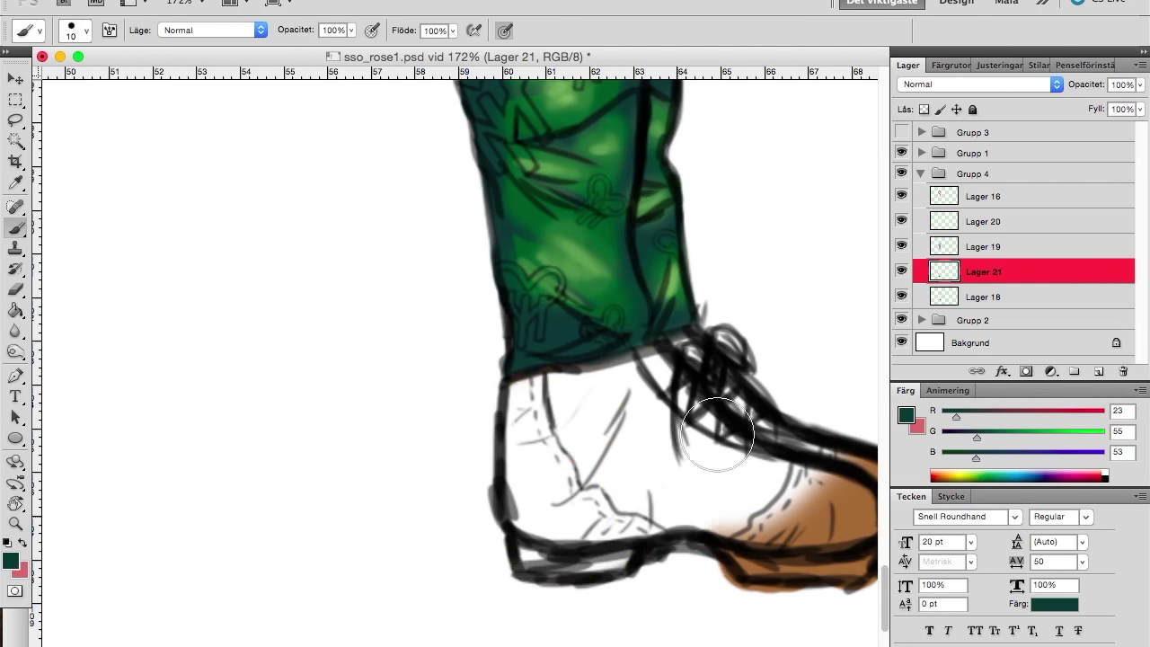
# Create a new layer above Lager 21 and set the foreground colour to light brown (175, 126, 79).
pyautogui.hscroll(5, 84, 542)
pyautogui.press('super+shift+alt+n')
pyautogui.click(11, 560)
pyautogui.moveTo(321, 592); pyautogui.dragTo(322, 602)
pyautogui.click(221, 470)
pyautogui.press('Return')
pyautogui.press('b')
# Fill the boot and its sole with light brown on Lager 22 and clean up the colour outside the outlines.
pyautogui.moveTo(463, 359)
pyautogui.mouseDown()
pyautogui.moveTo(414, 398)
pyautogui.moveTo(424, 277)
pyautogui.moveTo(585, 580)
pyautogui.mouseUp()
pyautogui.press('e')
pyautogui.moveTo(422, 288)
pyautogui.mouseDown()
pyautogui.moveTo(282, 329)
pyautogui.moveTo(354, 584)
pyautogui.moveTo(539, 578)
pyautogui.moveTo(692, 512)
pyautogui.mouseUp()
pyautogui.moveTo(653, 603)
pyautogui.mouseDown()
pyautogui.moveTo(681, 367)
pyautogui.moveTo(605, 183)
pyautogui.mouseUp()
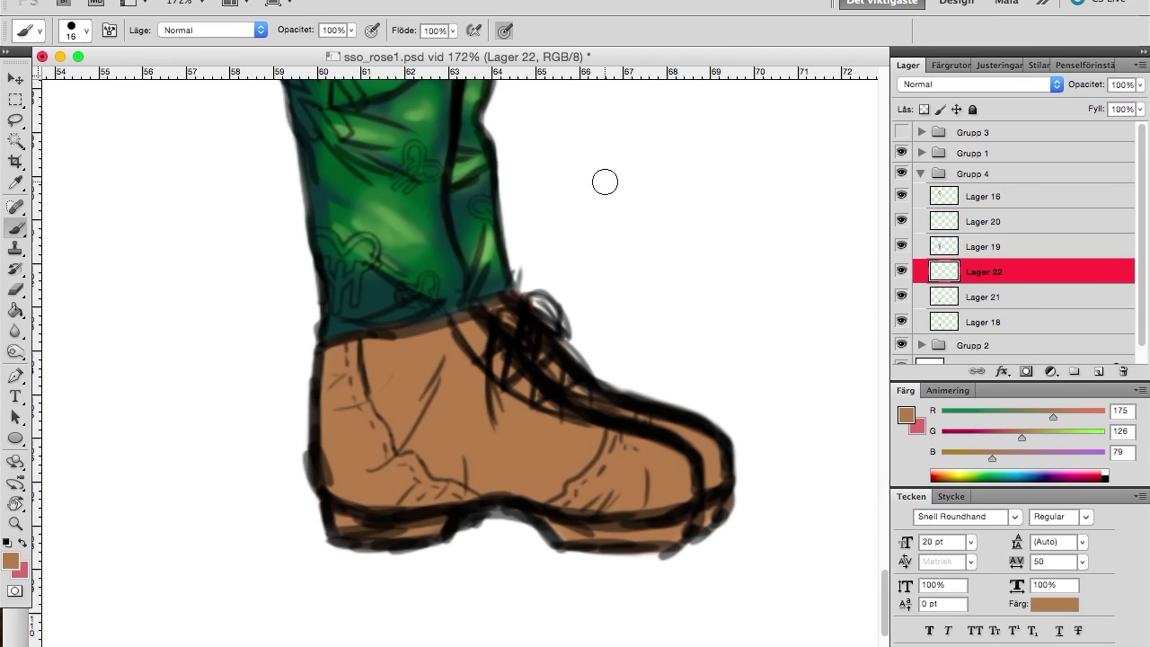
# Shade the boot's seams and edges in darker brown (148, 101, 55) on a new layer clipped to Lager 22, using the hard 16 px brush.
pyautogui.keyDown('alt'); pyautogui.click(1018, 286); pyautogui.keyUp('alt')
pyautogui.click(10, 561)
pyautogui.click(455, 378)
pyautogui.keyDown('alt'); pyautogui.click(488, 380); pyautogui.keyUp('alt')
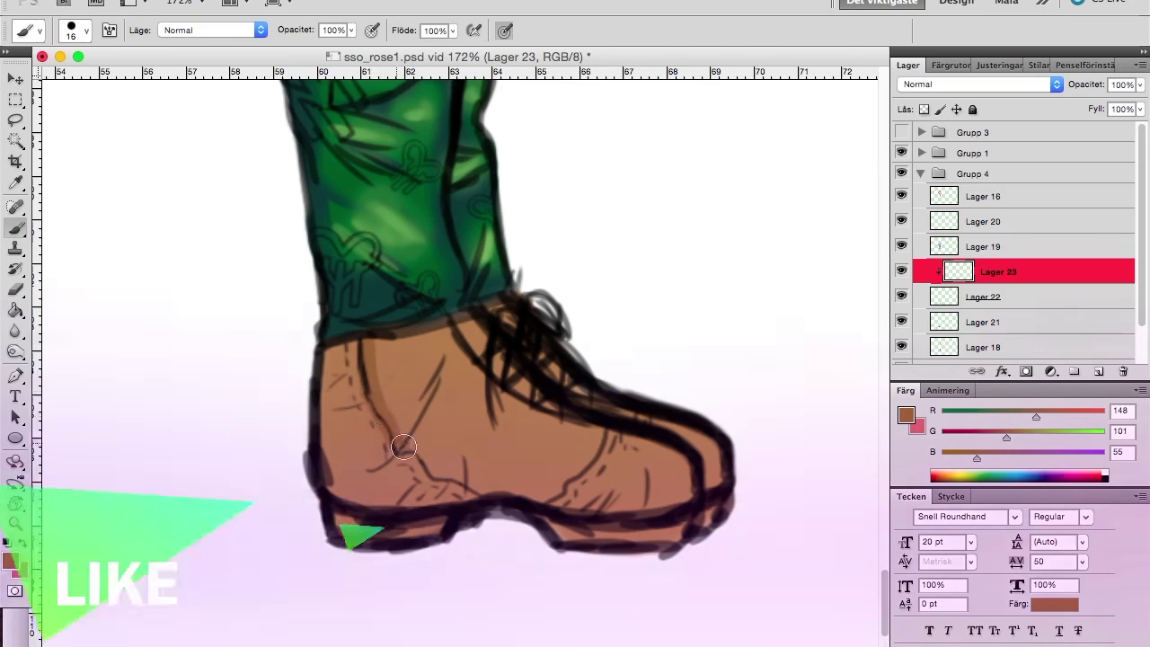
pyautogui.moveTo(441, 316); pyautogui.dragTo(478, 388)
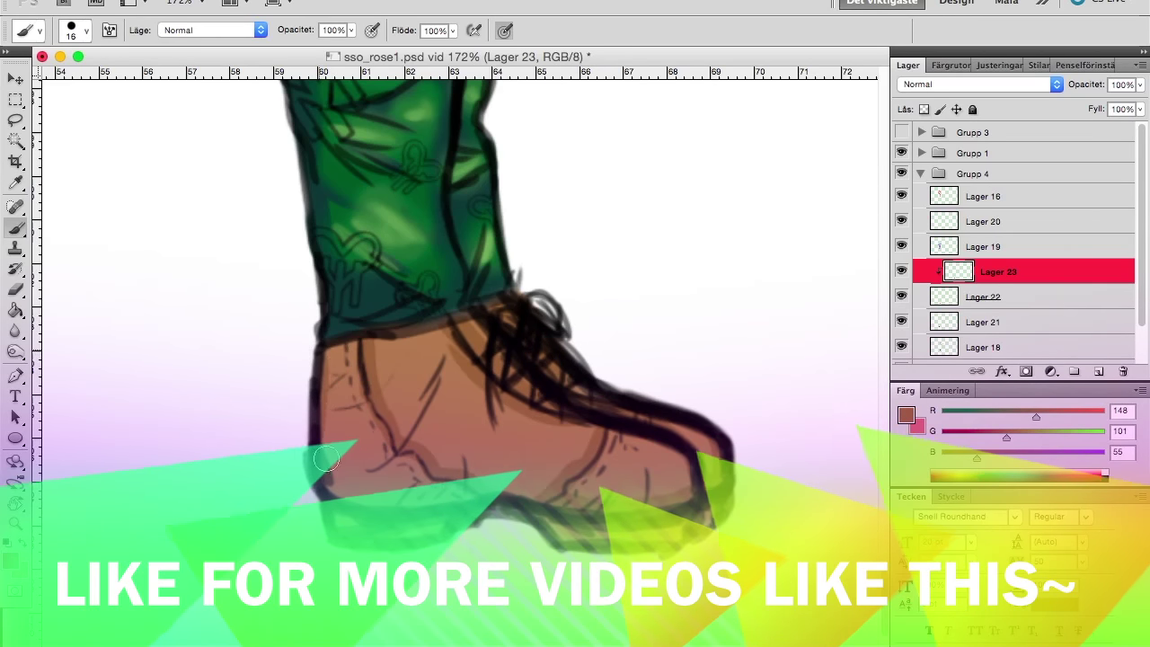
pyautogui.moveTo(329, 377); pyautogui.dragTo(356, 404)
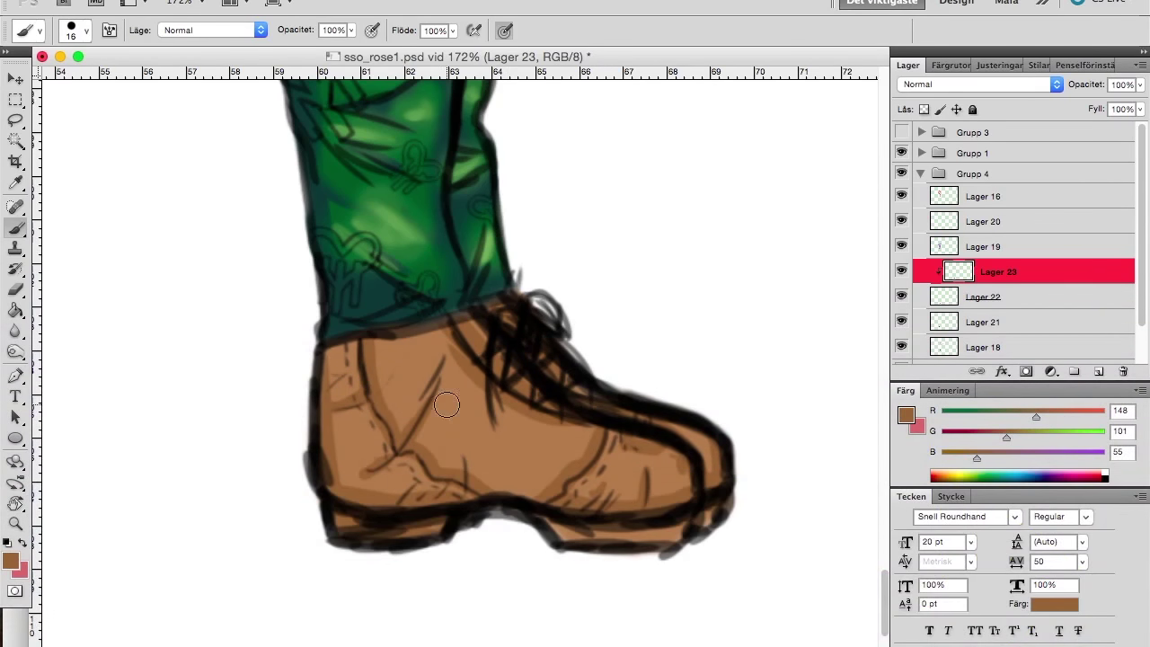
# Add a new layer, then blend the boot shading on Lager 23 with a soft 45 px brush at 50% opacity in dark and base brown.
pyautogui.click(1100, 371)
pyautogui.press('5')
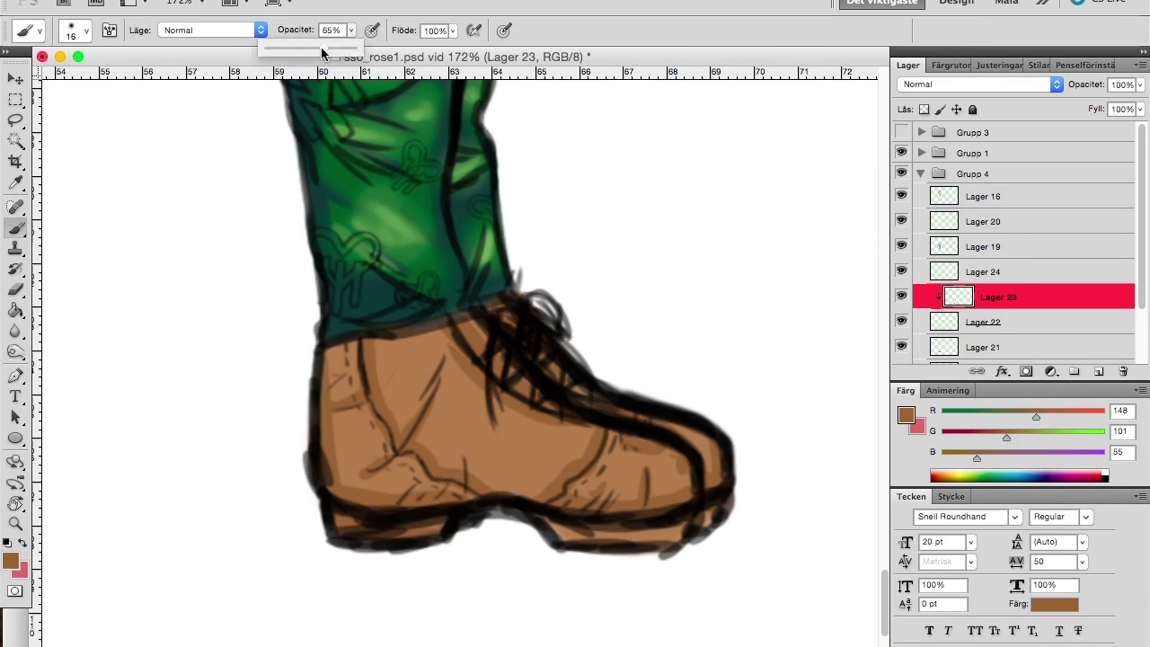
pyautogui.press(']')
pyautogui.press(']')
pyautogui.press(']')
pyautogui.moveTo(478, 484); pyautogui.dragTo(628, 513)
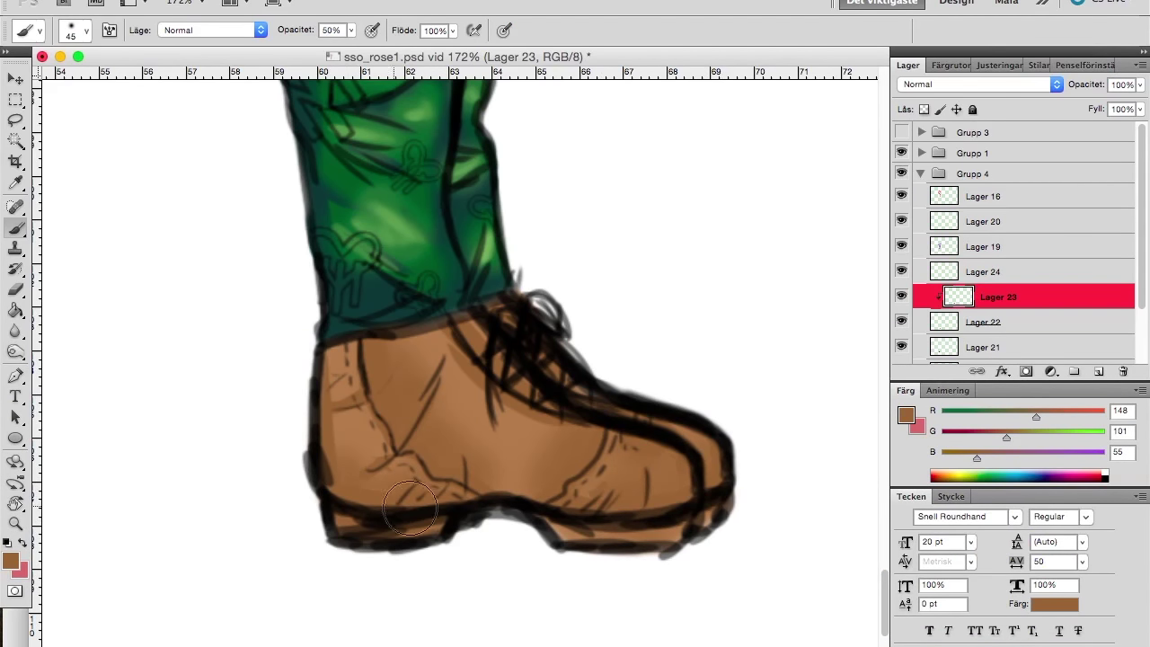
pyautogui.keyDown('alt'); pyautogui.click(469, 375); pyautogui.keyUp('alt')
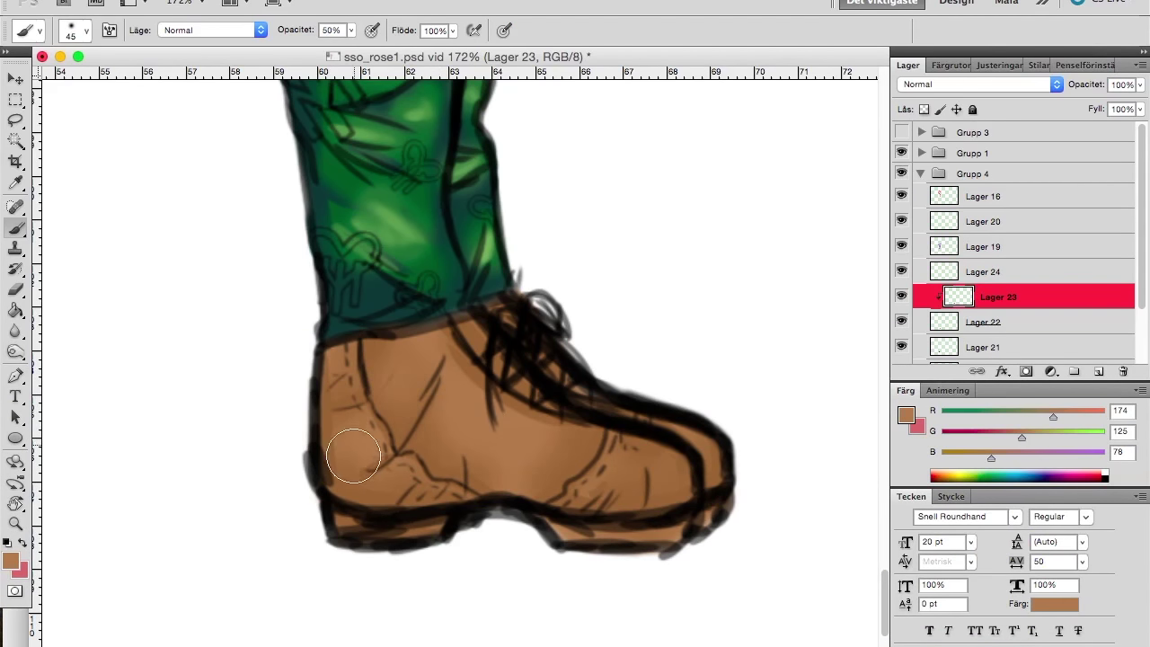
# Clip Lager 24 to the boot layers, make it the active layer and choose a speckled texture brush.
pyautogui.press('super+0')
pyautogui.keyDown('alt'); pyautogui.click(989, 284); pyautogui.keyUp('alt')
pyautogui.scroll(3, 647, 528)
pyautogui.hotkey('alt', ']')
pyautogui.scroll(5, 540, 494)
pyautogui.rightClick(243, 373)
pyautogui.scroll(-5, 441, 515)
pyautogui.doubleClick(352, 515)
pyautogui.moveTo(503, 225); pyautogui.dragTo(598, 252)
pyautogui.scroll(3, 539, 269)
# Add dark brown (91, 52, 14) leather texture to the boot with the 48 px speckled brush at 100% opacity.
pyautogui.press('i')
pyautogui.click(11, 562)
pyautogui.click(266, 537)
pyautogui.click(493, 378)
pyautogui.press('b')
pyautogui.press('0')
pyautogui.press('[')
pyautogui.press('[')
pyautogui.moveTo(270, 404)
pyautogui.mouseDown()
pyautogui.moveTo(501, 411)
pyautogui.moveTo(402, 297)
pyautogui.mouseUp()
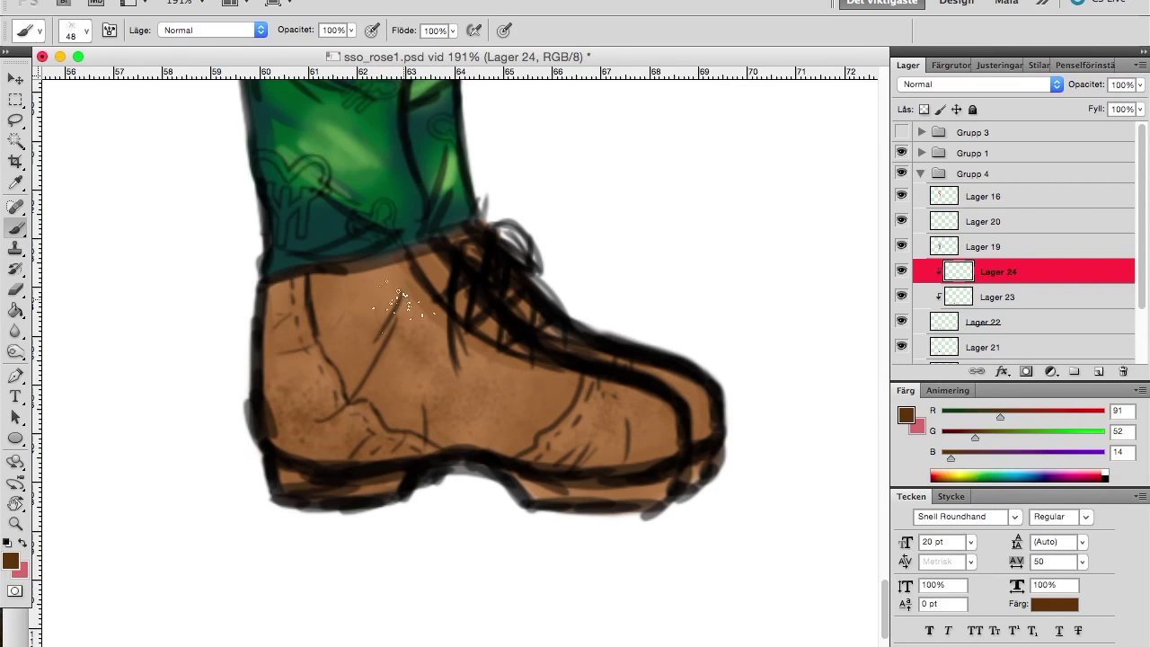
# Dab light tan (223, 170, 120) texture over the boot's heel and side with the speckled brush.
pyautogui.keyDown('alt'); pyautogui.click(364, 350); pyautogui.keyUp('alt')
pyautogui.click(10, 560)
pyautogui.moveTo(301, 369); pyautogui.dragTo(341, 395)
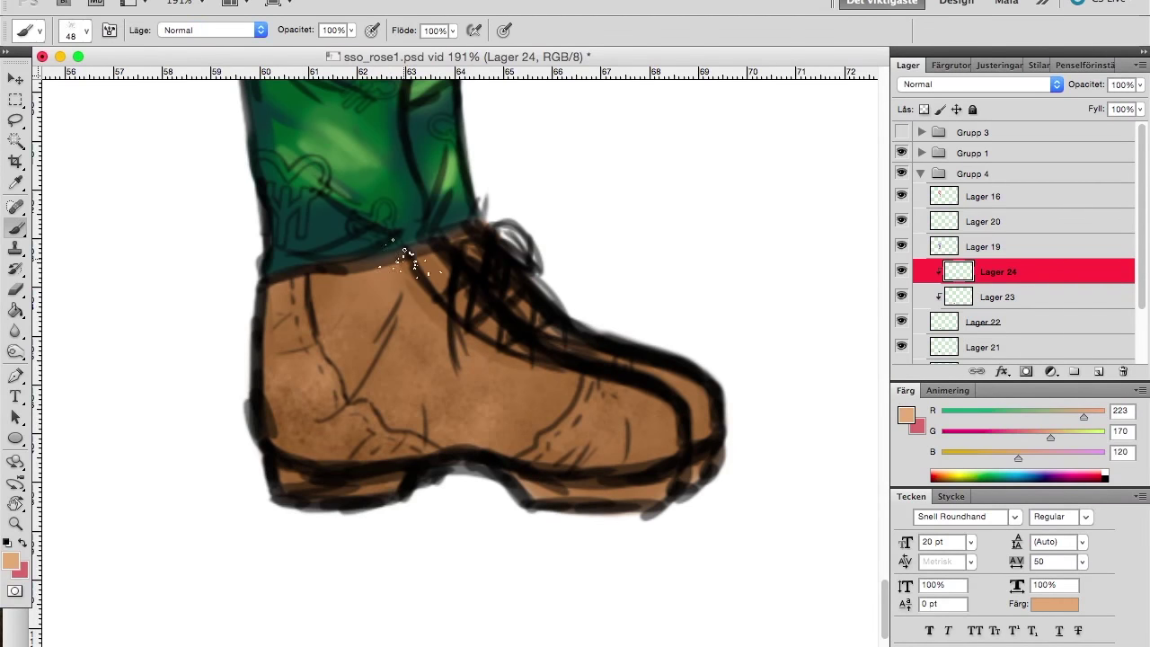
pyautogui.moveTo(405, 257); pyautogui.dragTo(378, 405)
# Set the foreground colour to pale peach (243, 202, 162) and speckle the boot's lighter areas with a 36 px scatter brush.
pyautogui.click(10, 561)
pyautogui.click(149, 395)
pyautogui.press('Return')
pyautogui.rightClick(238, 362)
pyautogui.doubleClick(305, 575)
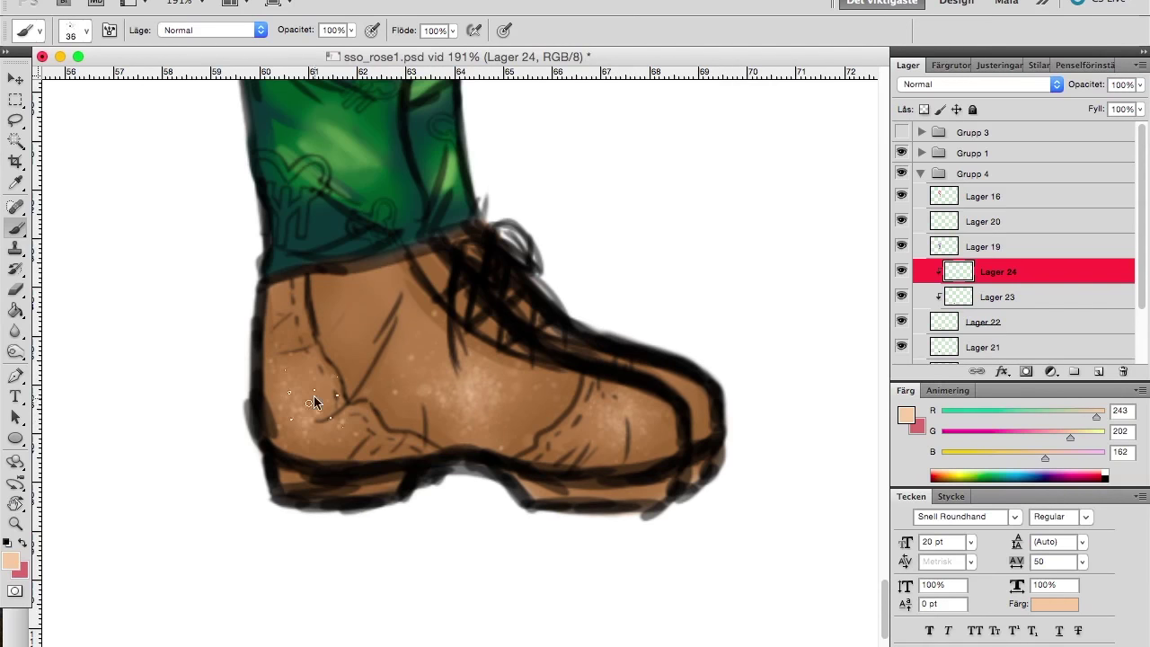
# Set the foreground colour to dark brown (85, 49, 15) and create a new clipped layer directly above Lager 23.
pyautogui.click(492, 378)
pyautogui.press('b')
pyautogui.press('super+alt+shift+n')
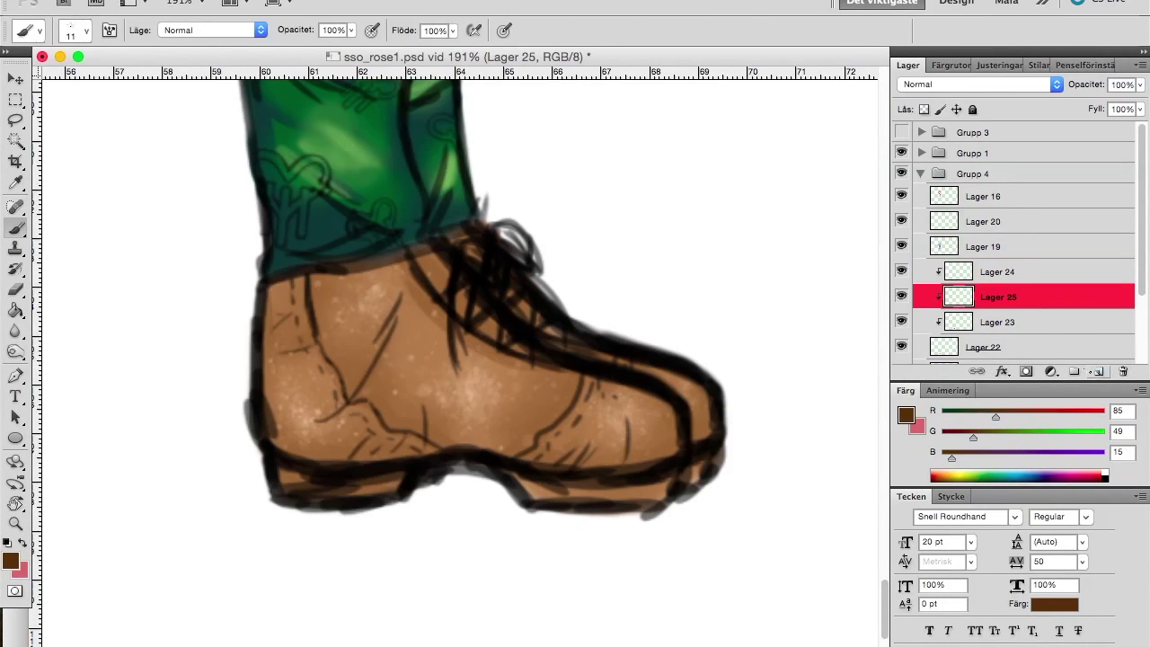
# Speckle dark brown (85, 49, 15) leather texture over the boot's heel, side and toe seam with the 11 px scatter brush.
pyautogui.moveTo(268, 351); pyautogui.dragTo(386, 453)
pyautogui.moveTo(586, 378); pyautogui.dragTo(558, 421)
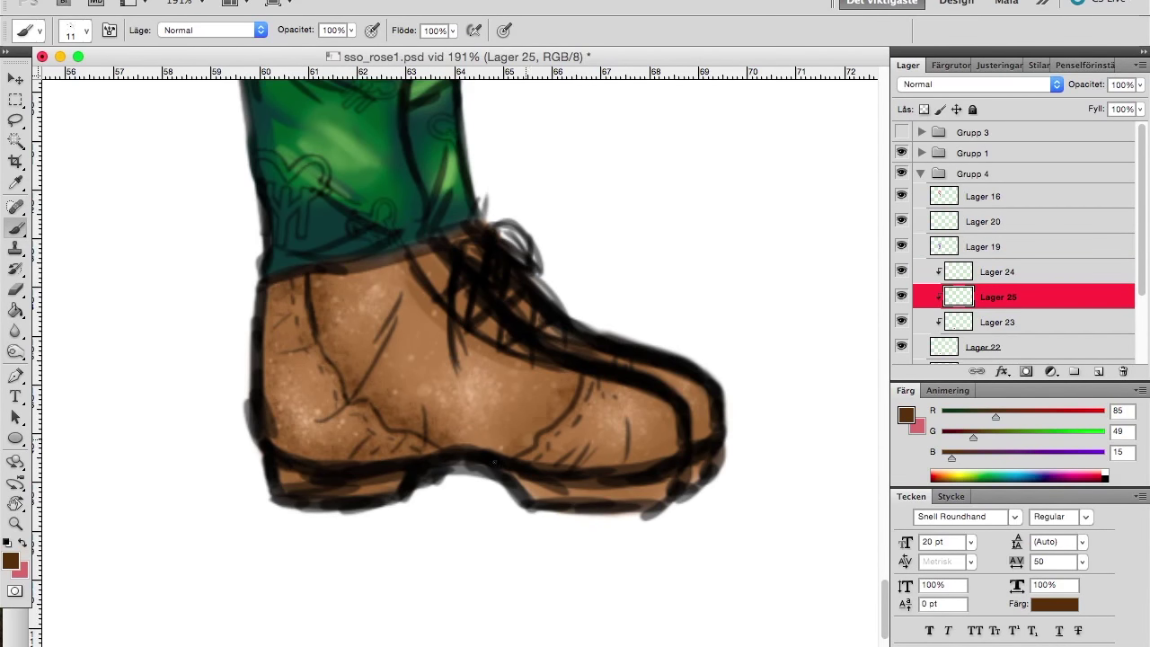
pyautogui.scroll(5, 528, 266)
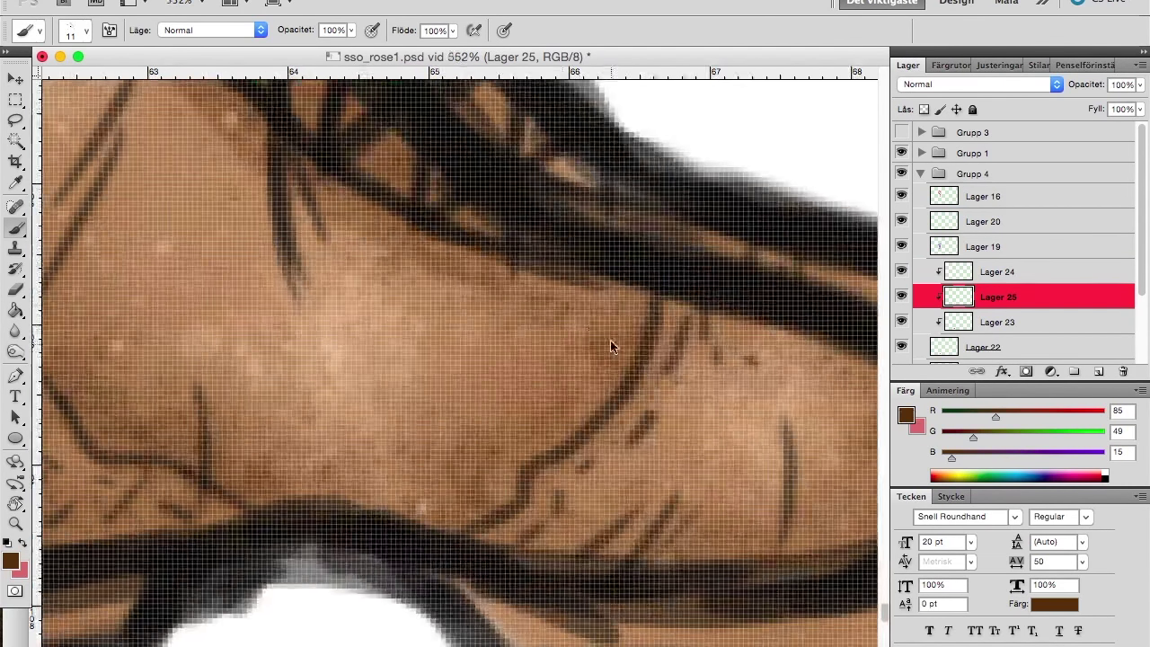
pyautogui.scroll(-4, 337, 359)
pyautogui.press(']')
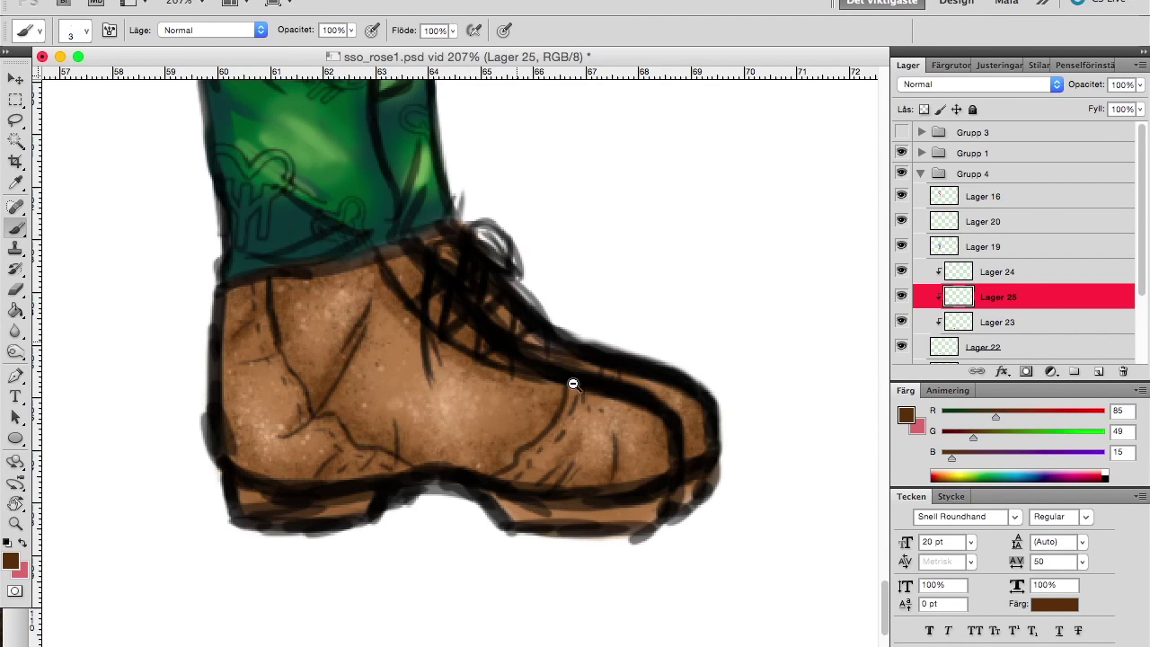
pyautogui.scroll(2, 517, 341)
pyautogui.scroll(-2, 560, 462)
# Create a new clipped layer directly above Lager 23 and shade the boot's heel and lower edges with a soft dark brown brush at 20% opacity.
pyautogui.press('super+alt+shift+n')
pyautogui.rightClick(638, 278)
pyautogui.press('Escape')
pyautogui.press('2')
pyautogui.moveTo(296, 409); pyautogui.dragTo(301, 456)
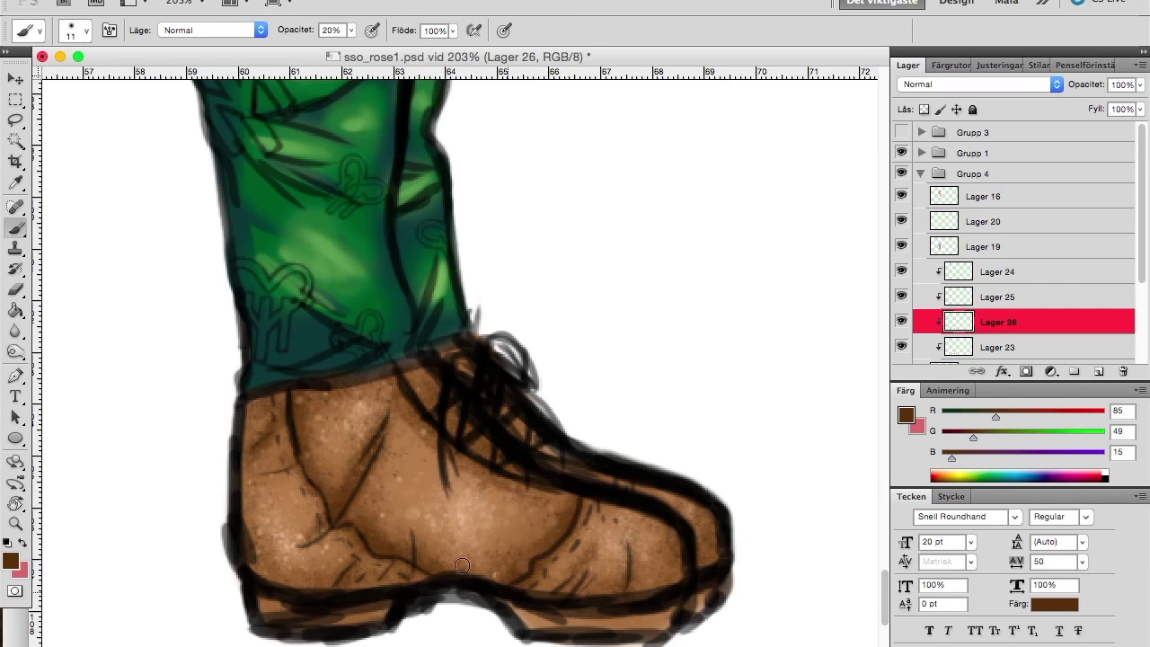
pyautogui.moveTo(261, 412); pyautogui.dragTo(248, 446)
pyautogui.moveTo(333, 586); pyautogui.dragTo(244, 463)
pyautogui.moveTo(296, 593); pyautogui.dragTo(395, 611)
# Deepen the dark brown shading along the boot's lower edge and sole with a 28 px soft brush at 62% opacity.
pyautogui.press('6')
pyautogui.press('2')
pyautogui.moveTo(324, 575); pyautogui.dragTo(413, 598)
pyautogui.moveTo(513, 620)
pyautogui.mouseDown()
pyautogui.moveTo(709, 540)
pyautogui.moveTo(492, 465)
pyautogui.moveTo(478, 578)
pyautogui.moveTo(656, 624)
pyautogui.mouseUp()
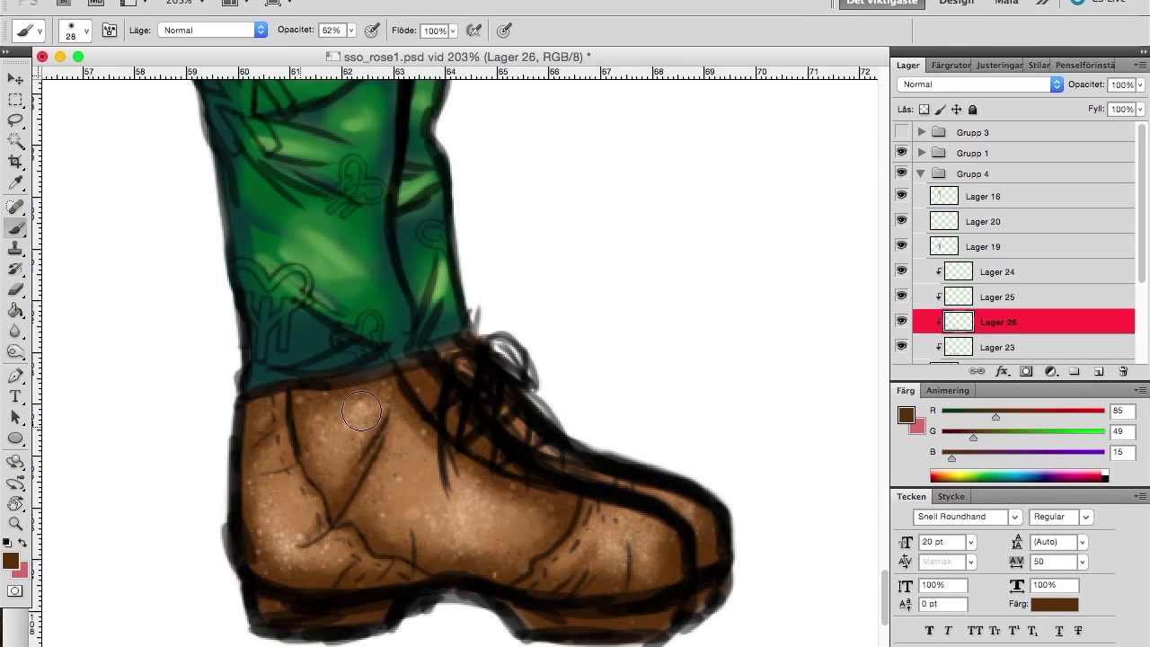
# Sample light tan (210, 169, 129) from the boot and set up a 3 px brush at 100% opacity.
pyautogui.keyDown('alt'); pyautogui.click(459, 524); pyautogui.keyUp('alt')
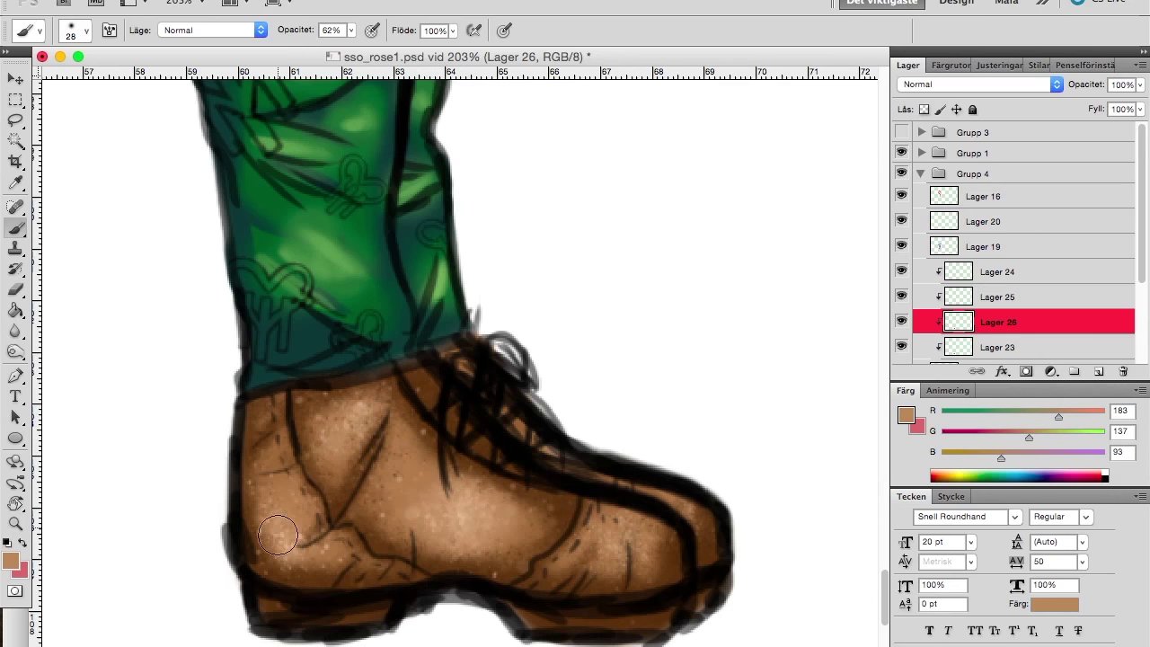
pyautogui.keyDown('alt'); pyautogui.click(351, 412); pyautogui.keyUp('alt')
pyautogui.press('0')
pyautogui.rightClick(421, 422)
pyautogui.doubleClick(446, 527)
pyautogui.scroll(3, 205, 390)
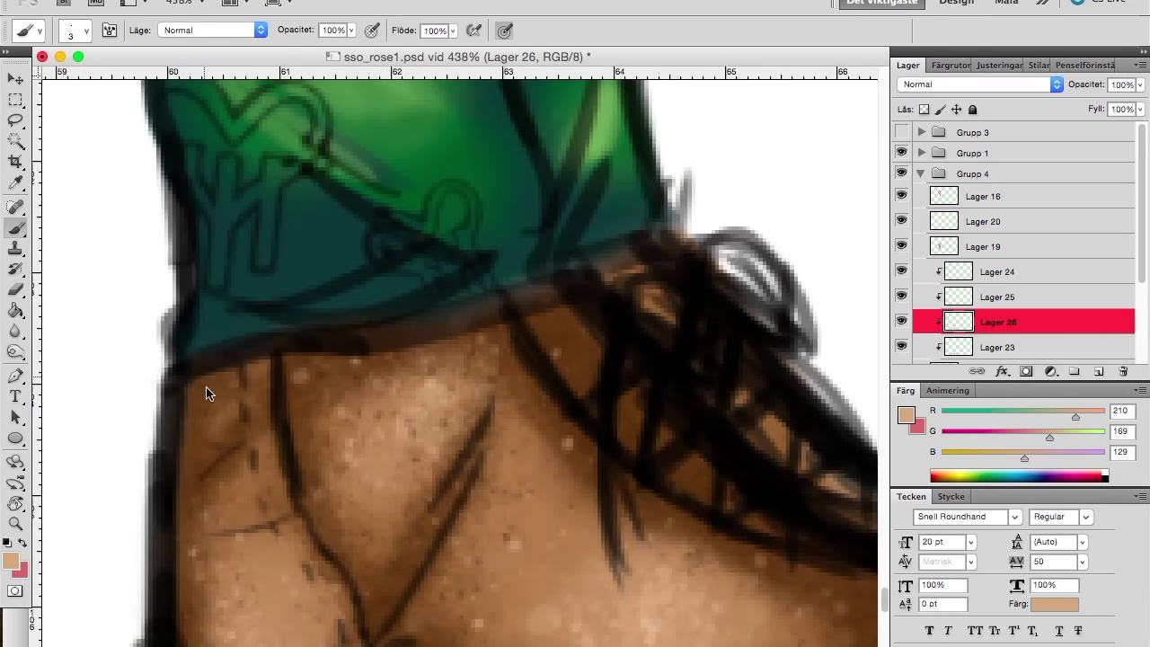
pyautogui.scroll(-3, 378, 482)
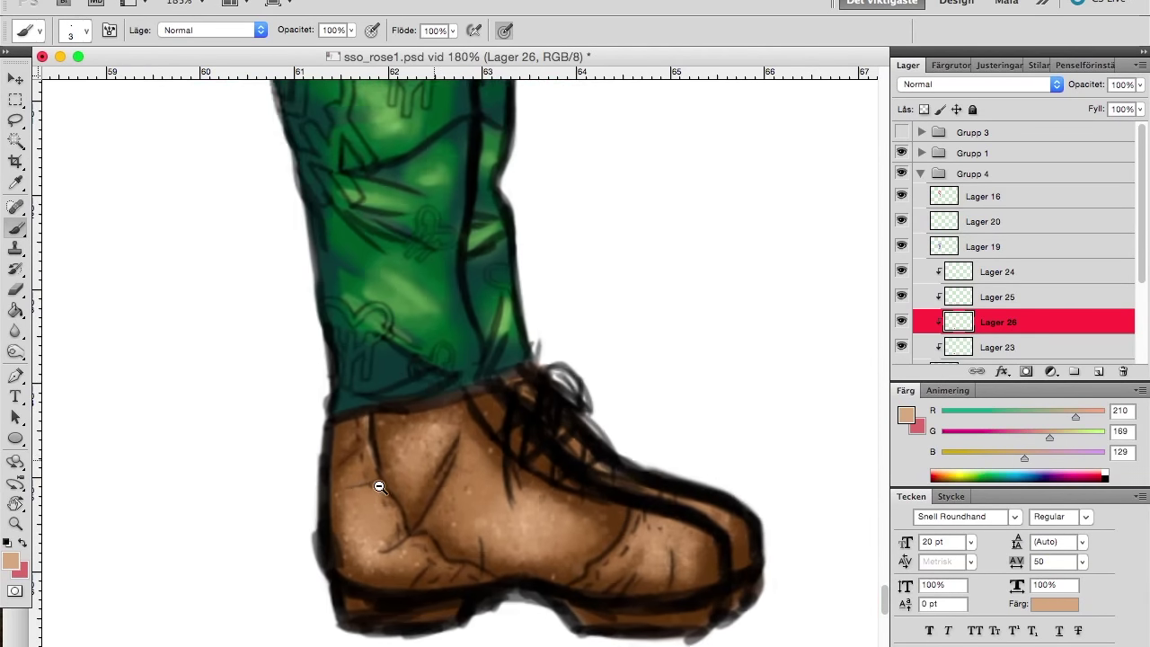
# Paint thin light tan highlights along the boot's heel and toe seams on Lager 24.
pyautogui.click(912, 274)
pyautogui.scroll(4, 407, 338)
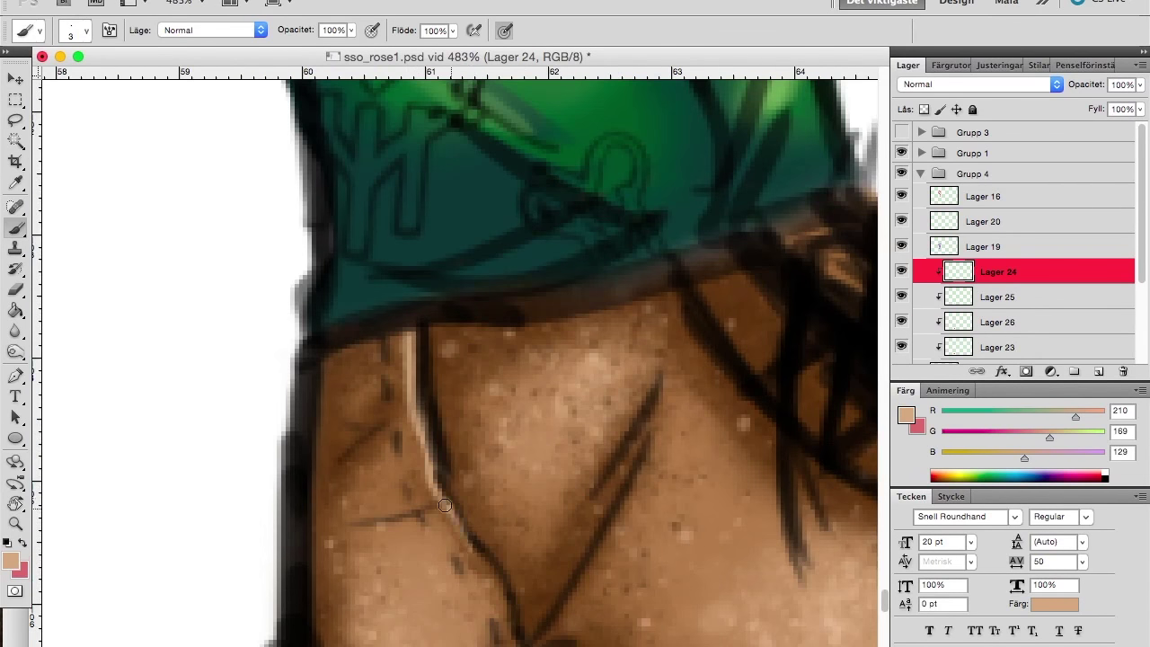
pyautogui.scroll(-5, 404, 450)
pyautogui.hscroll(3, 386, 423)
pyautogui.hscroll(8, 557, 414)
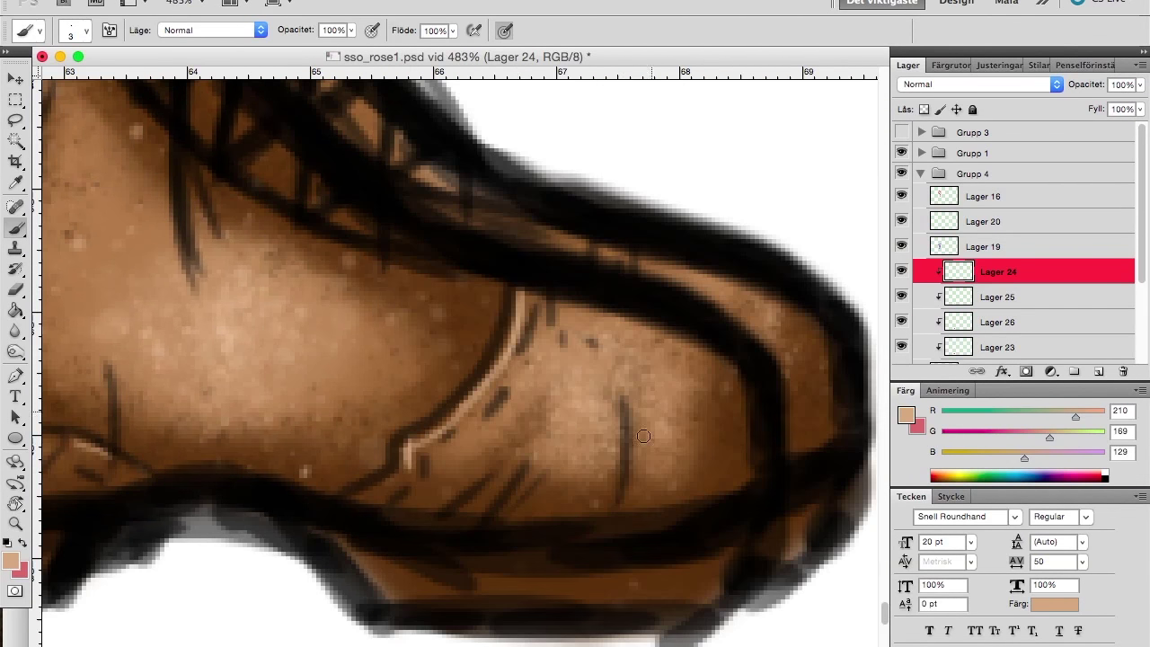
pyautogui.scroll(-5, 644, 436)
pyautogui.scroll(4, 355, 407)
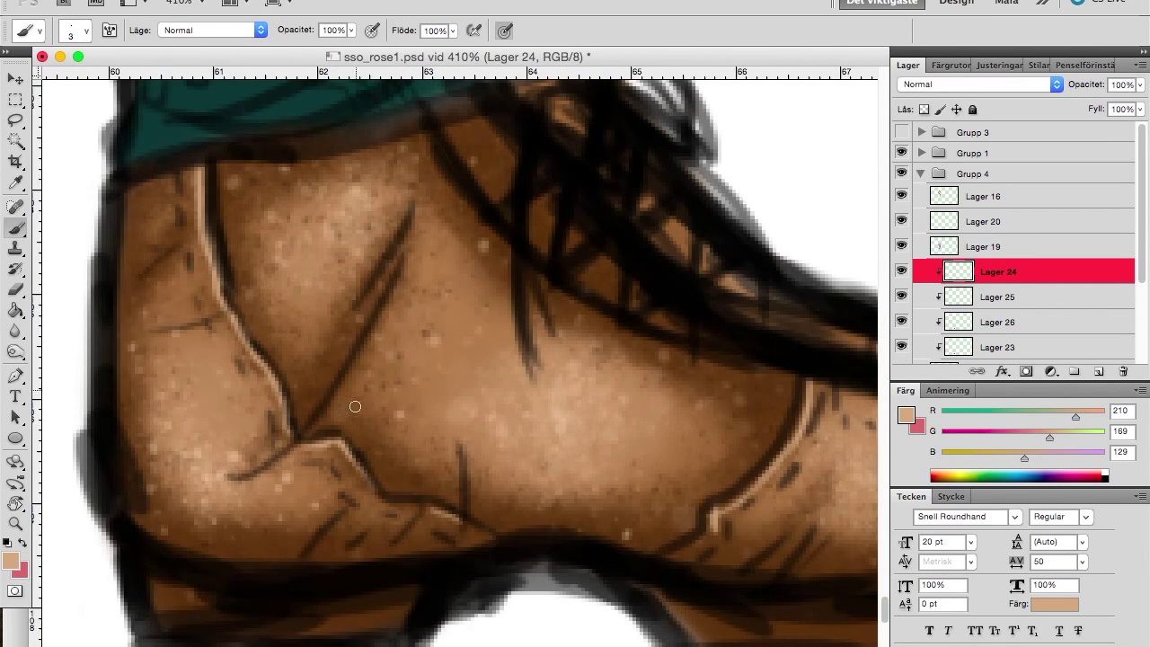
# Add fine light tan (205, 161, 119) highlights beside the stitching and the diagonal crease on the boot's side with the 3 px brush.
pyautogui.scroll(-5, 215, 339)
pyautogui.scroll(5, 480, 410)
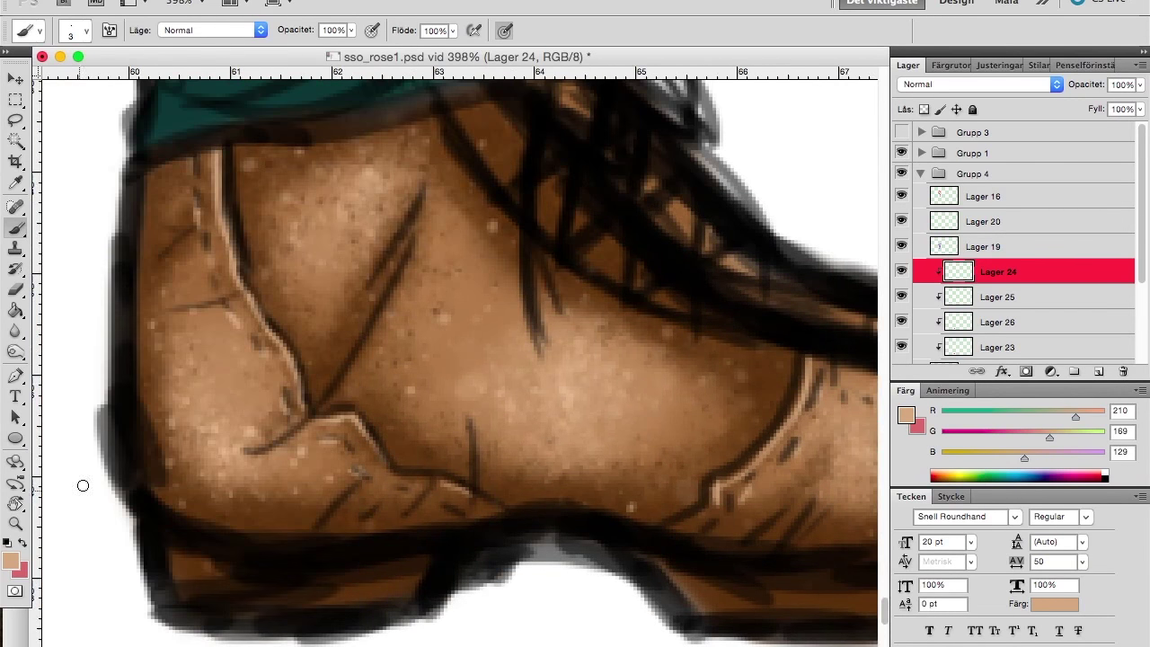
pyautogui.moveTo(499, 352)
pyautogui.mouseDown()
pyautogui.moveTo(486, 398)
pyautogui.moveTo(503, 369)
pyautogui.mouseUp()
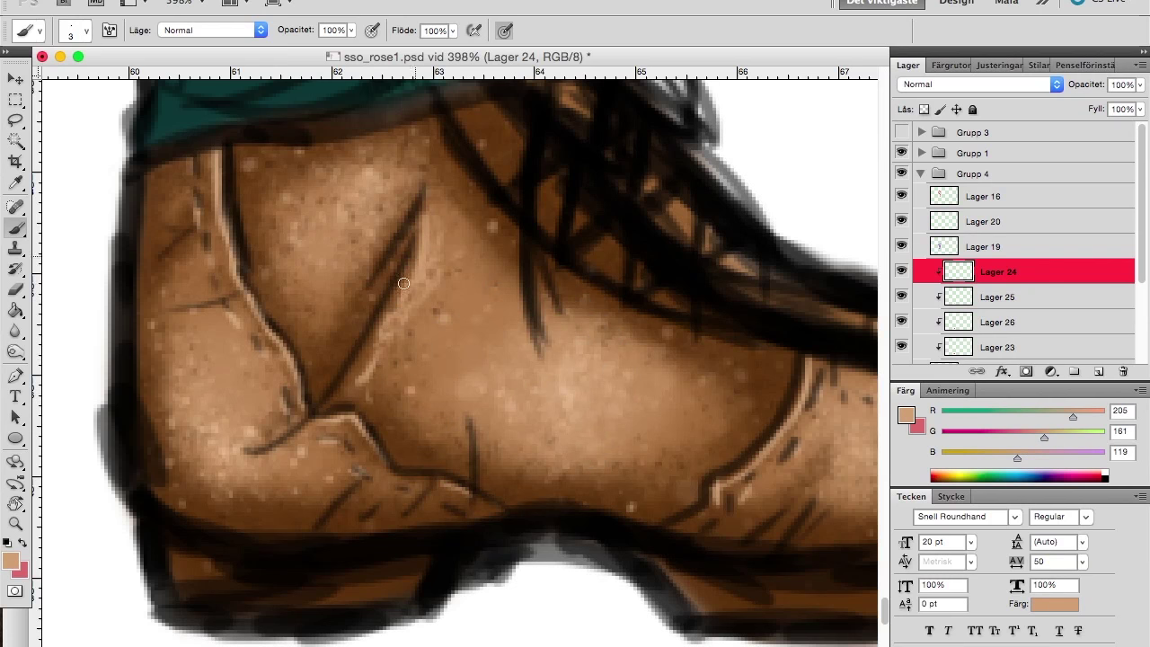
pyautogui.scroll(-1, 407, 266)
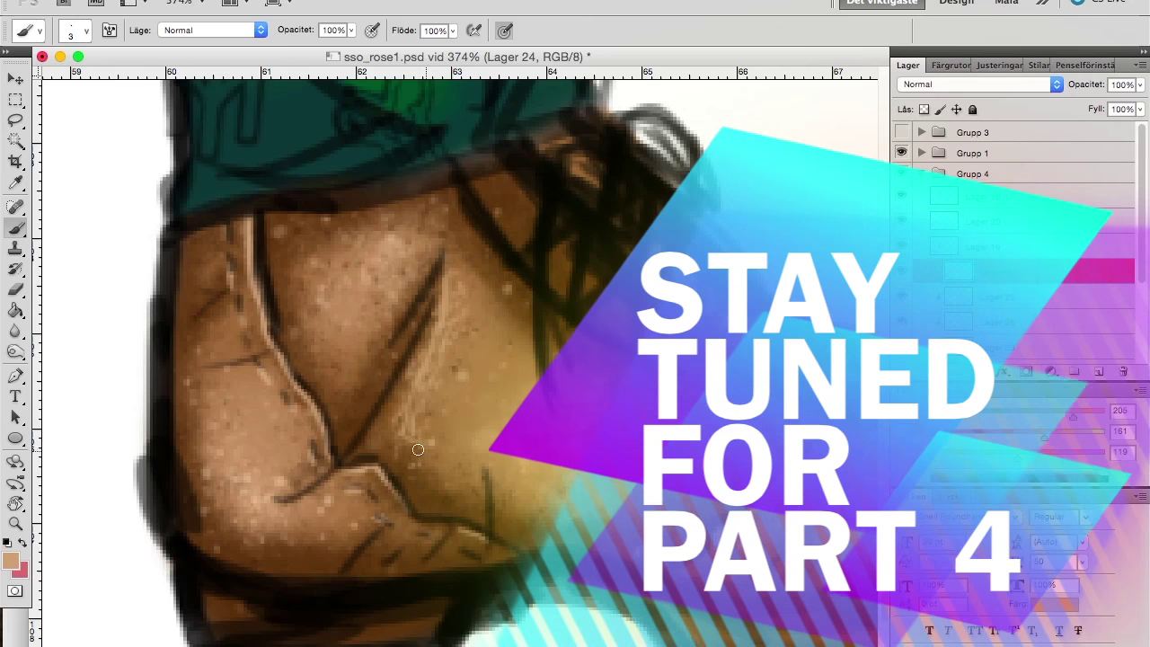
pyautogui.scroll(-10, 403, 404)
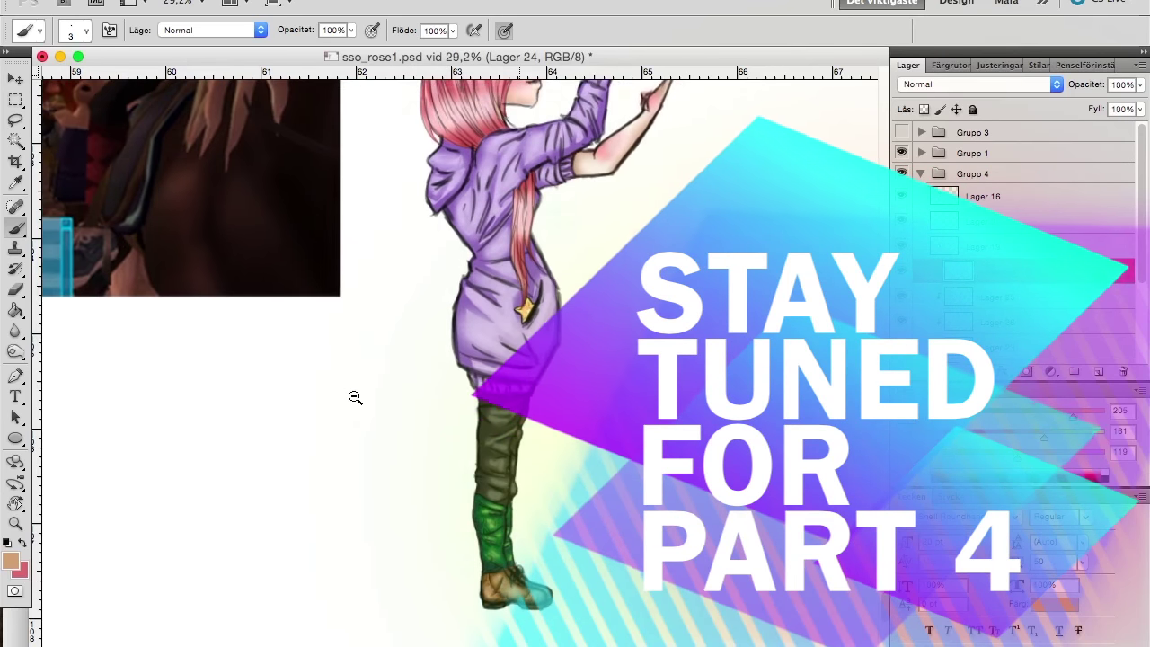